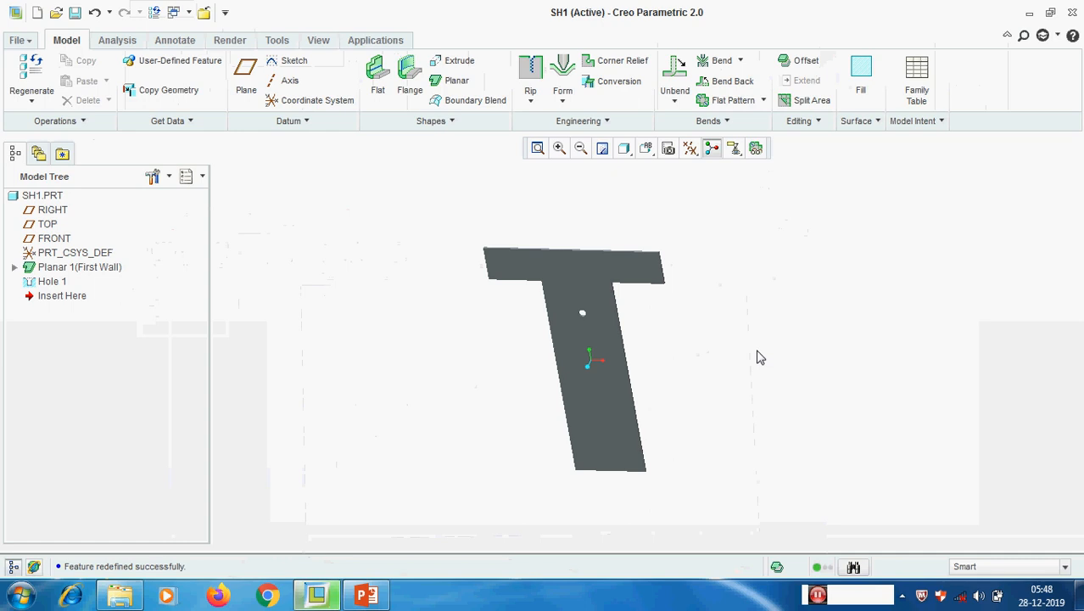
# Step: Open the first planar wall's definition, review its T-shaped section and dimensions, and close the feature again
pyautogui.click(56, 268)
pyautogui.rightClick(56, 269)
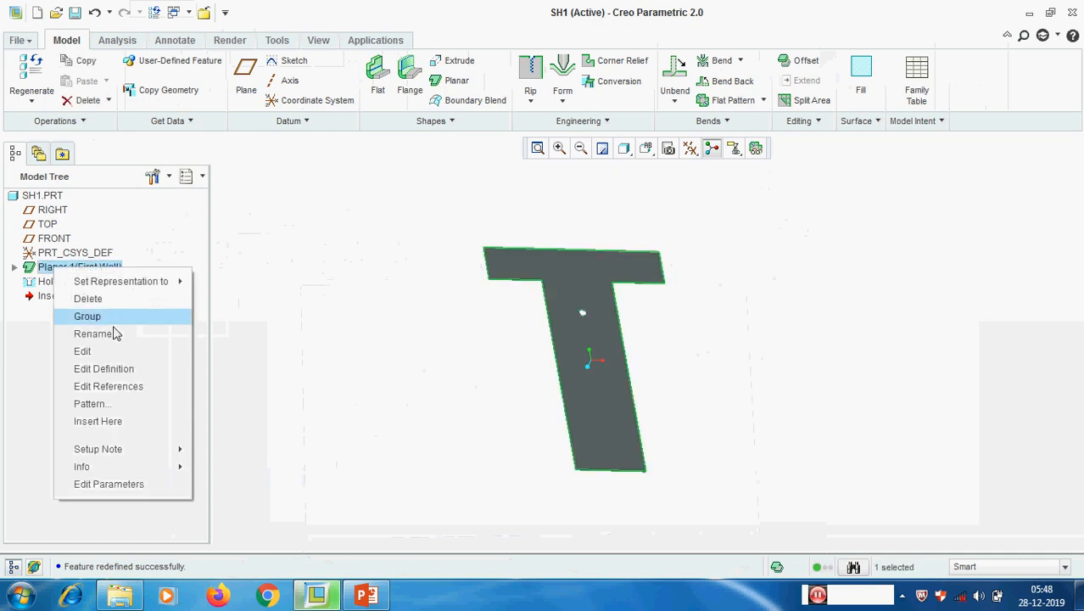
pyautogui.click(103, 369)
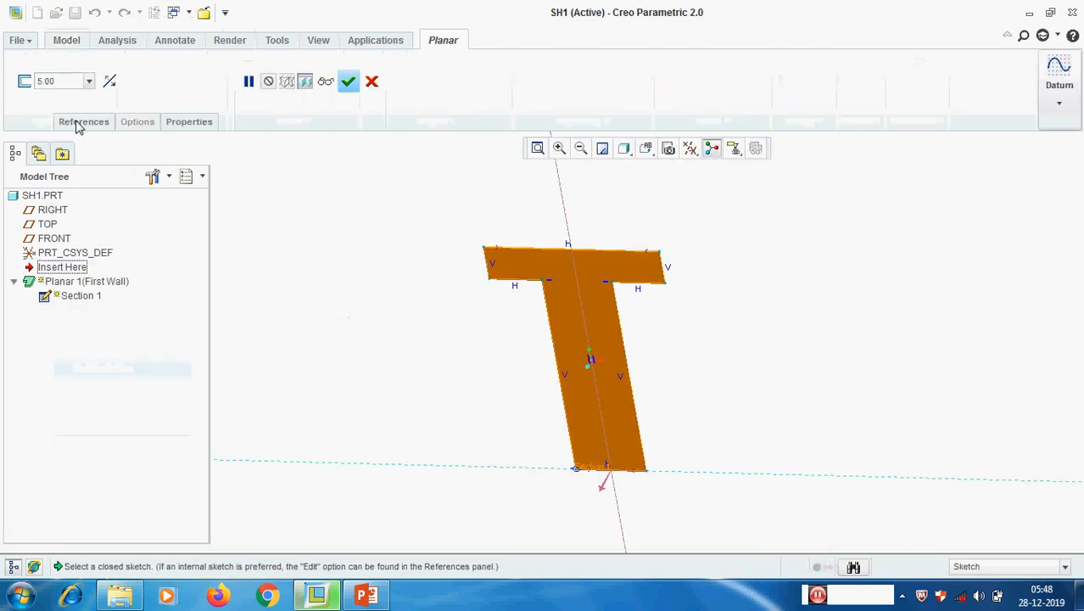
pyautogui.click(83, 121)
pyautogui.click(176, 177)
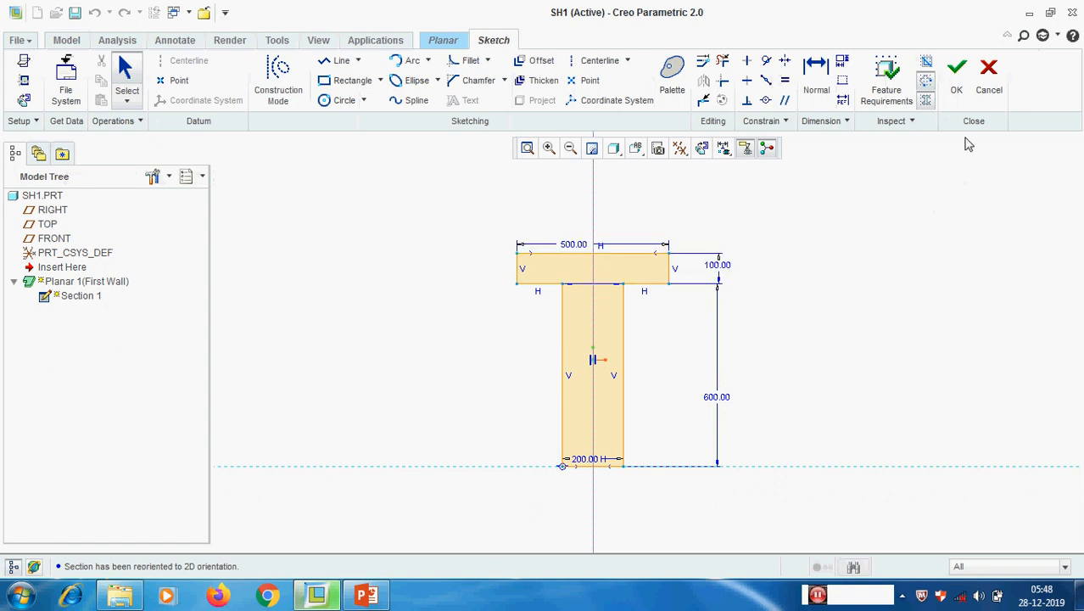
pyautogui.click(956, 70)
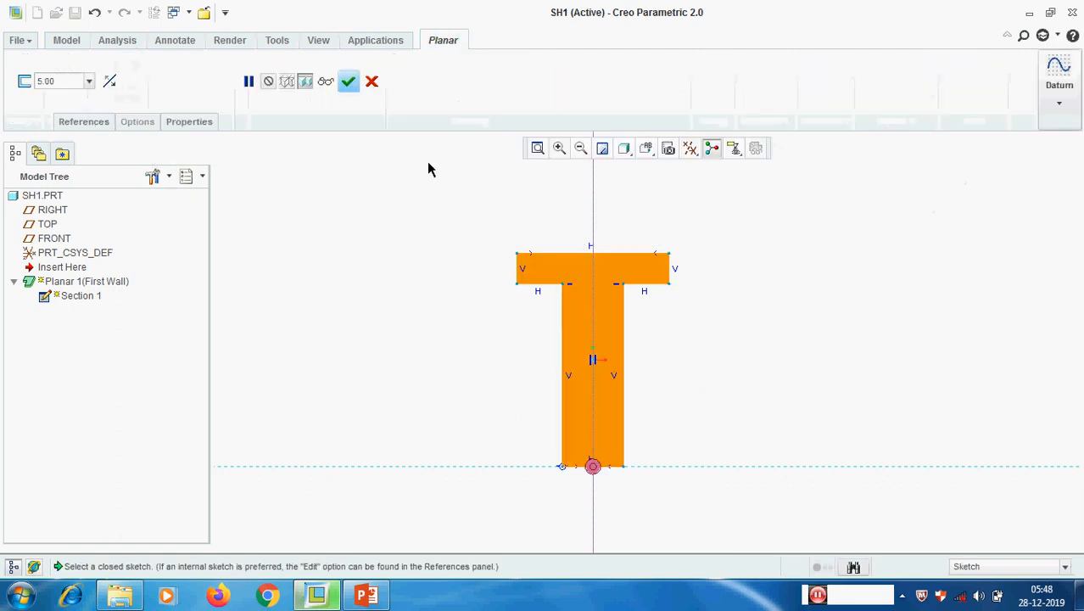
pyautogui.click(348, 81)
pyautogui.click(789, 346)
pyautogui.moveTo(714, 334); pyautogui.dragTo(689, 359, button='middle')
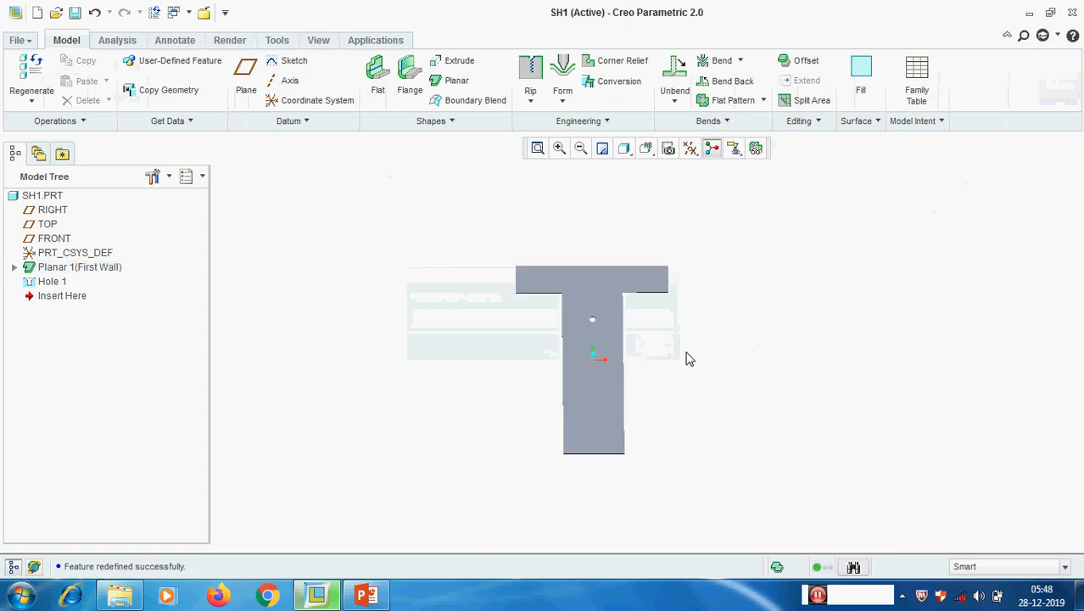
pyautogui.scroll(-2, 689, 358)
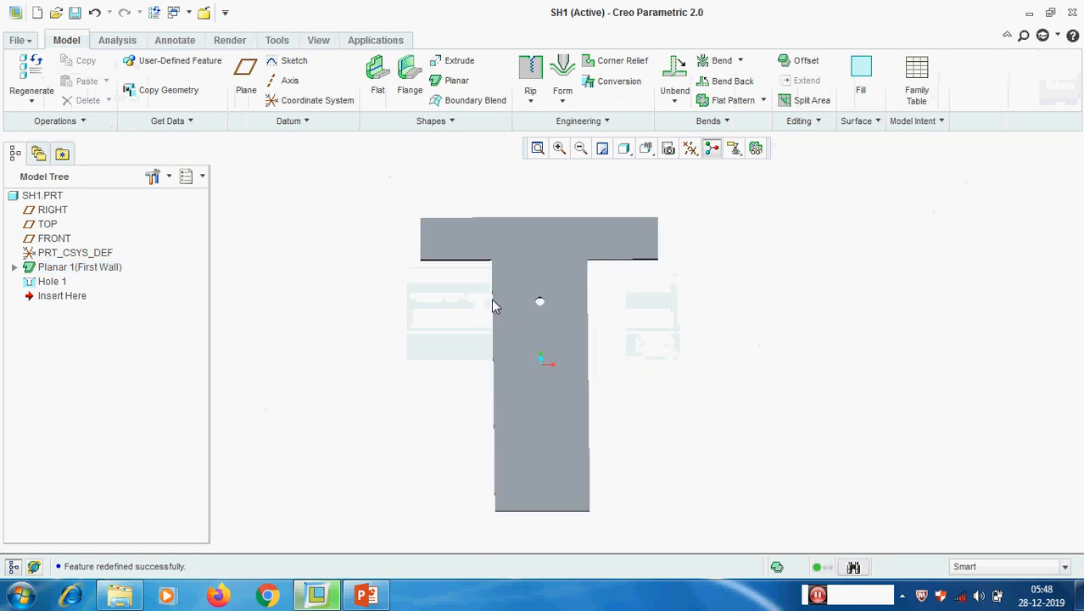
# Step: Start a Bend on the planar wall's large face and open the sketch for its bend line
pyautogui.moveTo(705, 315); pyautogui.dragTo(747, 327, button='middle')
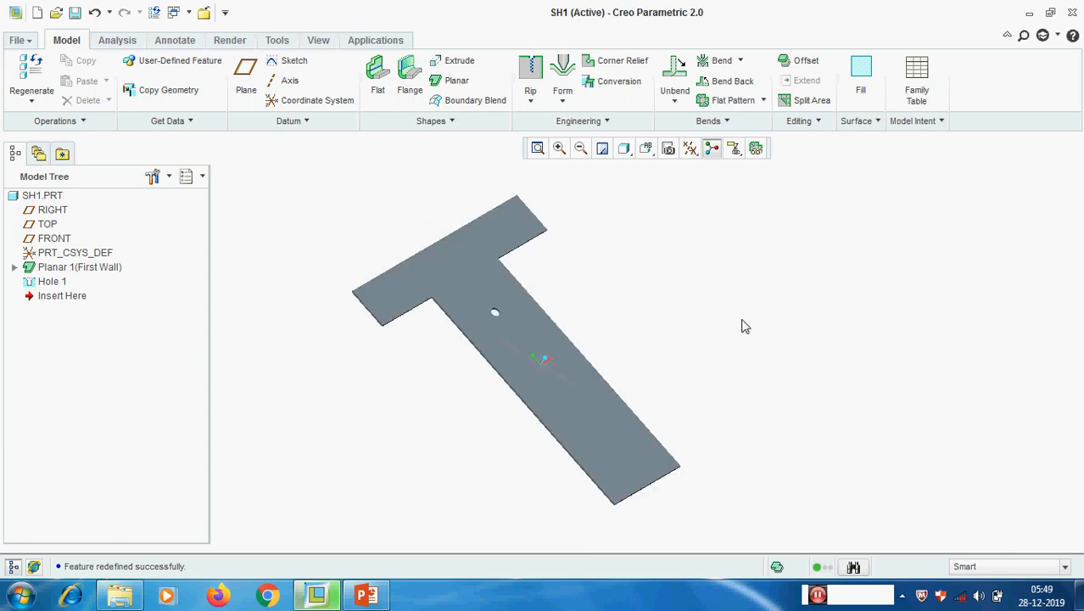
pyautogui.click(721, 61)
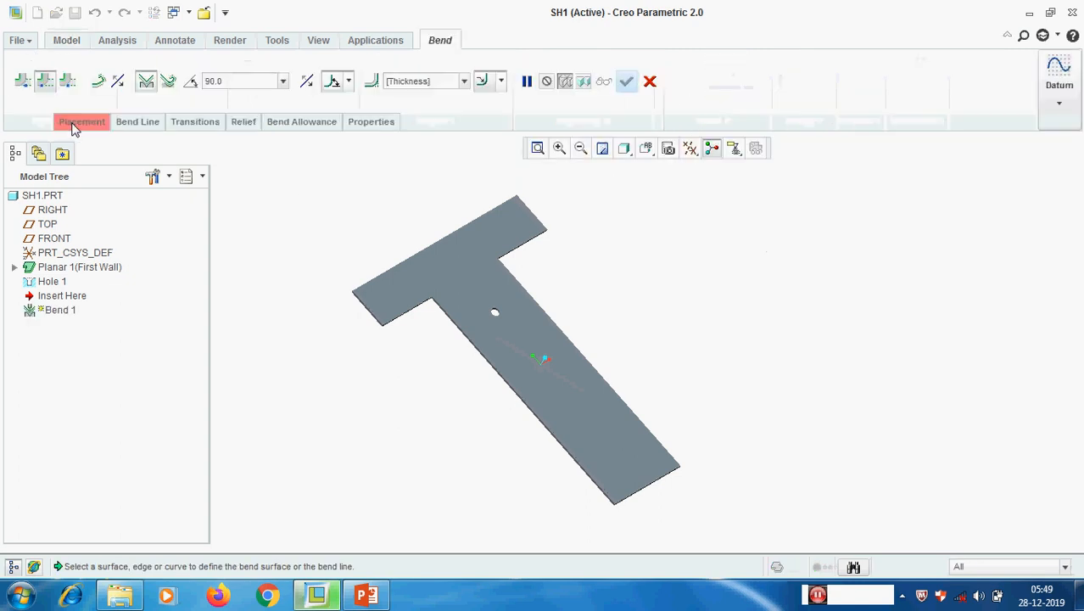
pyautogui.click(74, 126)
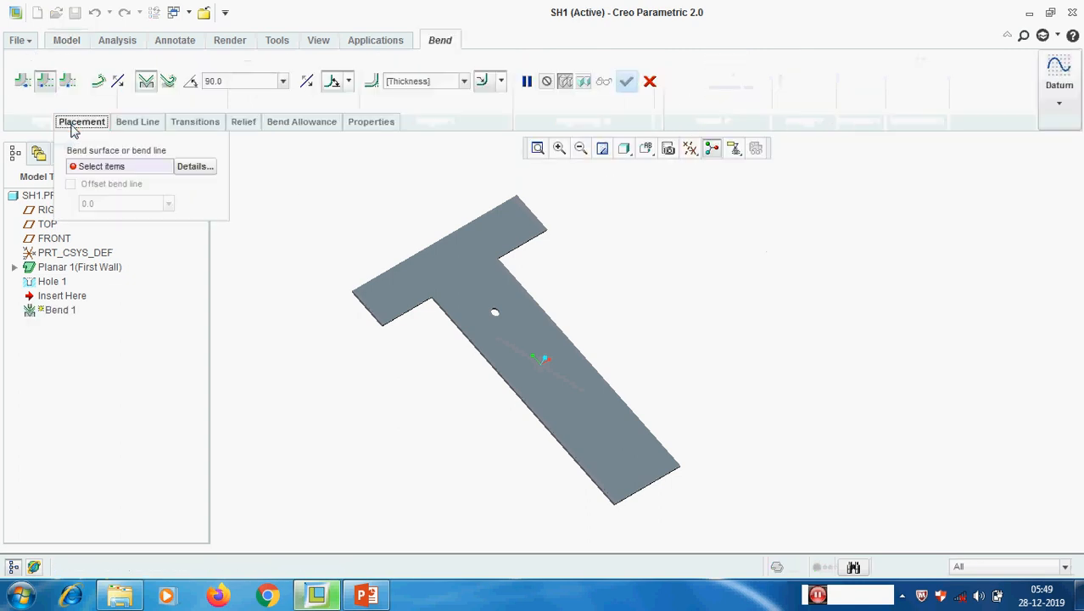
pyautogui.click(529, 342)
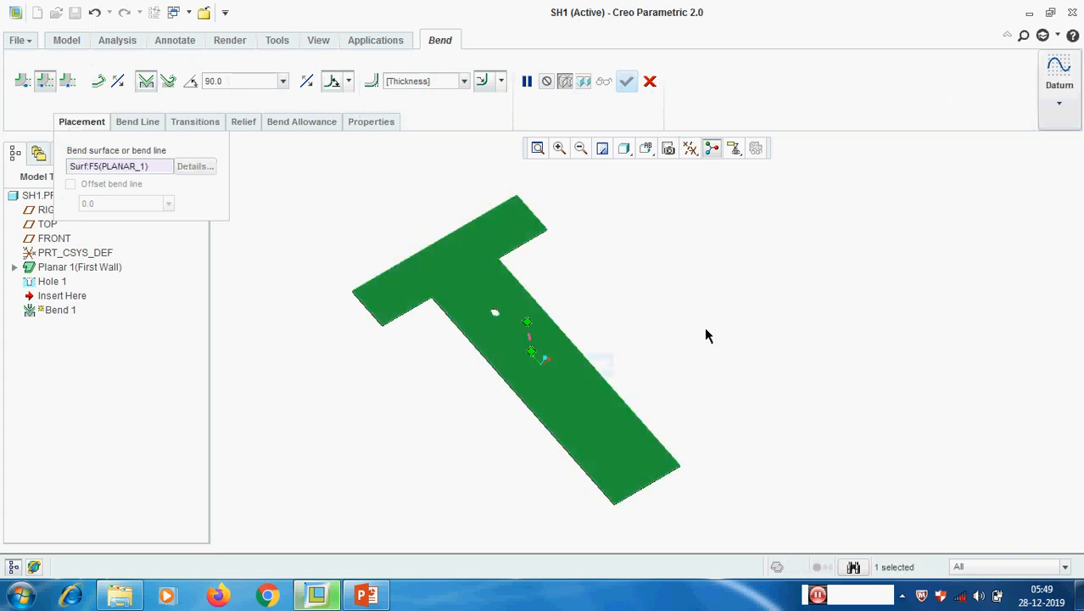
pyautogui.click(148, 123)
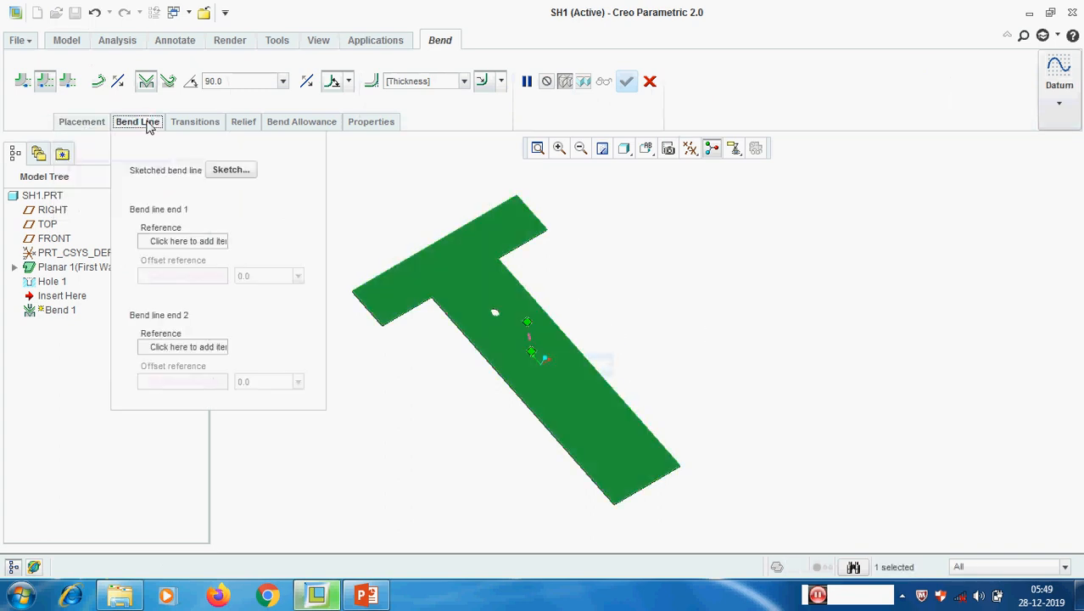
pyautogui.click(229, 171)
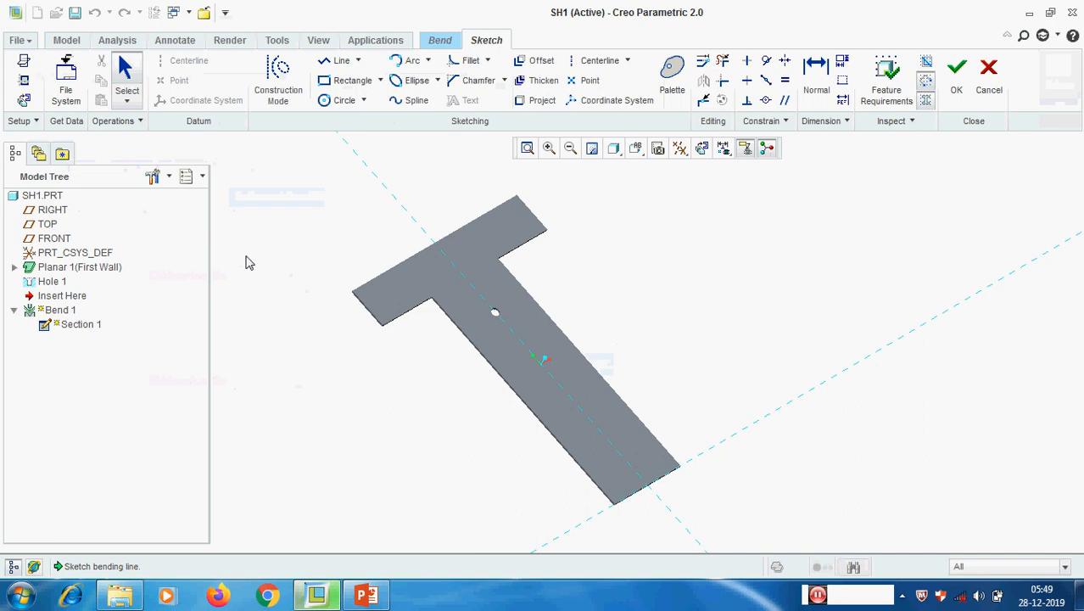
# Step: Orient the sketch in 2D and add the crossbar's lower edge and both stem side edges as references
pyautogui.click(24, 99)
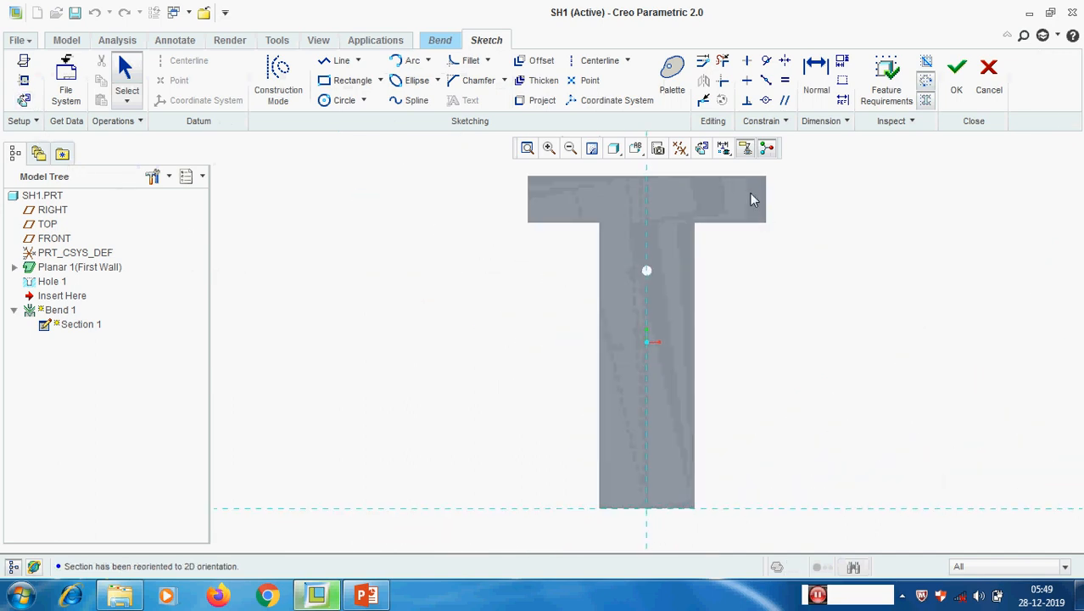
pyautogui.scroll(2, 728, 184)
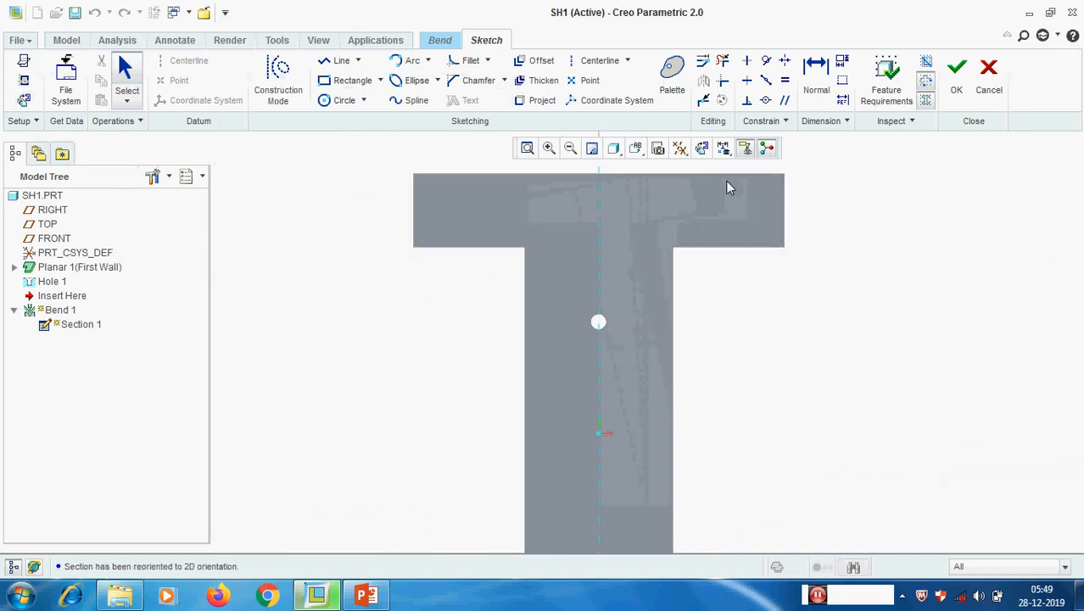
pyautogui.click(24, 80)
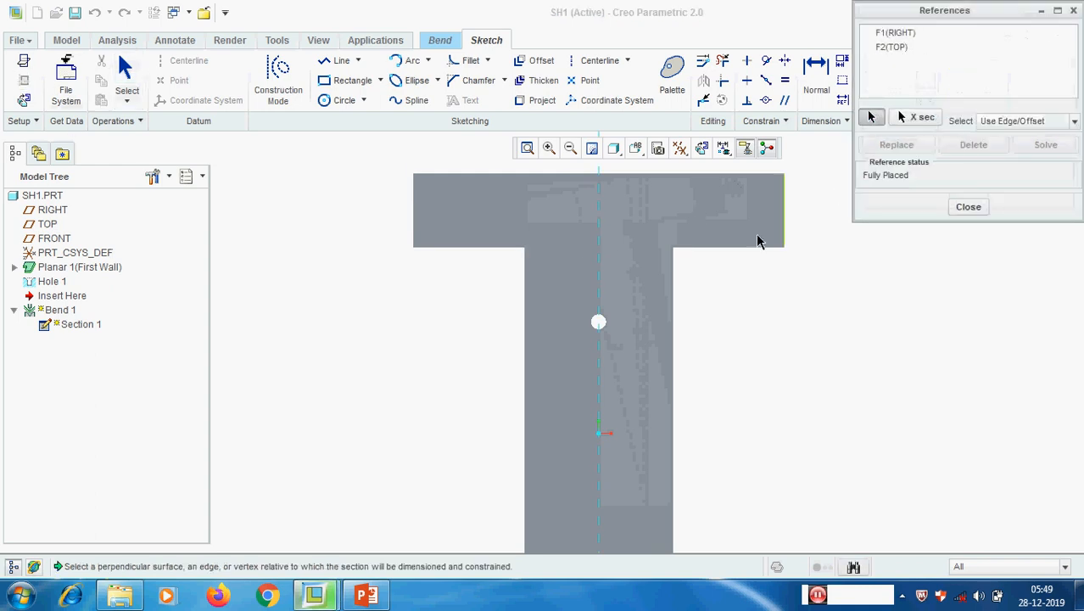
pyautogui.click(731, 249)
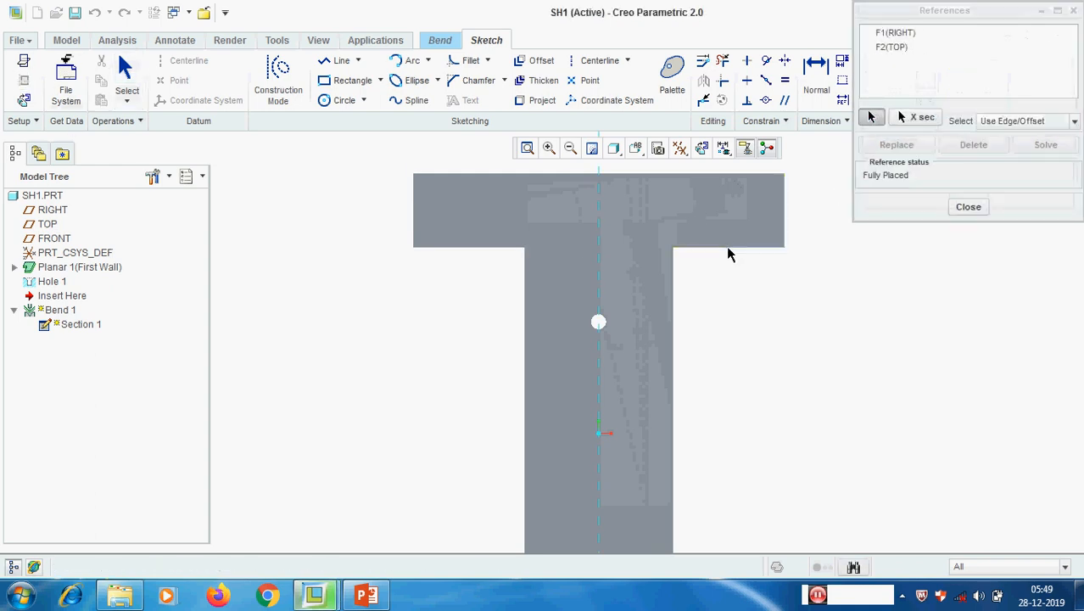
pyautogui.click(673, 286)
pyautogui.click(524, 306)
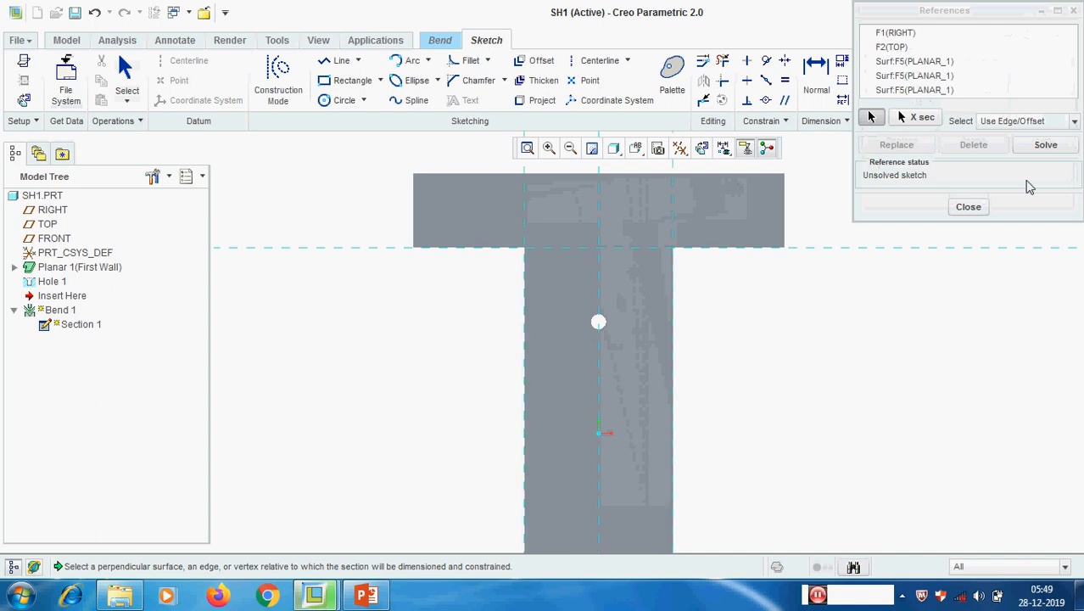
pyautogui.click(967, 206)
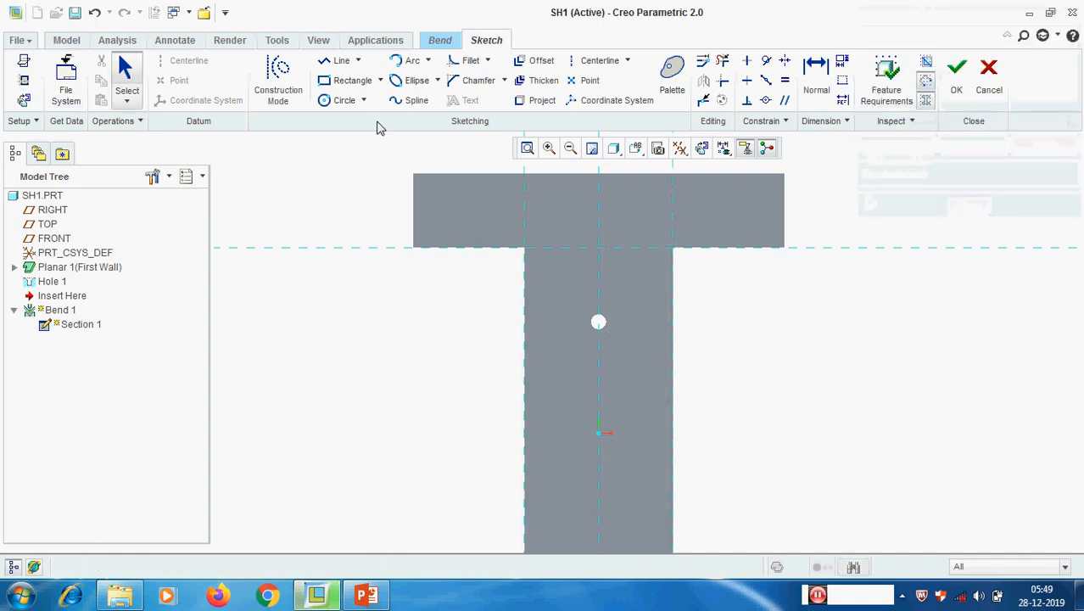
# Step: Sketch a horizontal bend line across the stem between the two inner corners under the crossbar, and finish the sketch
pyautogui.click(338, 60)
pyautogui.click(524, 248)
pyautogui.click(672, 247)
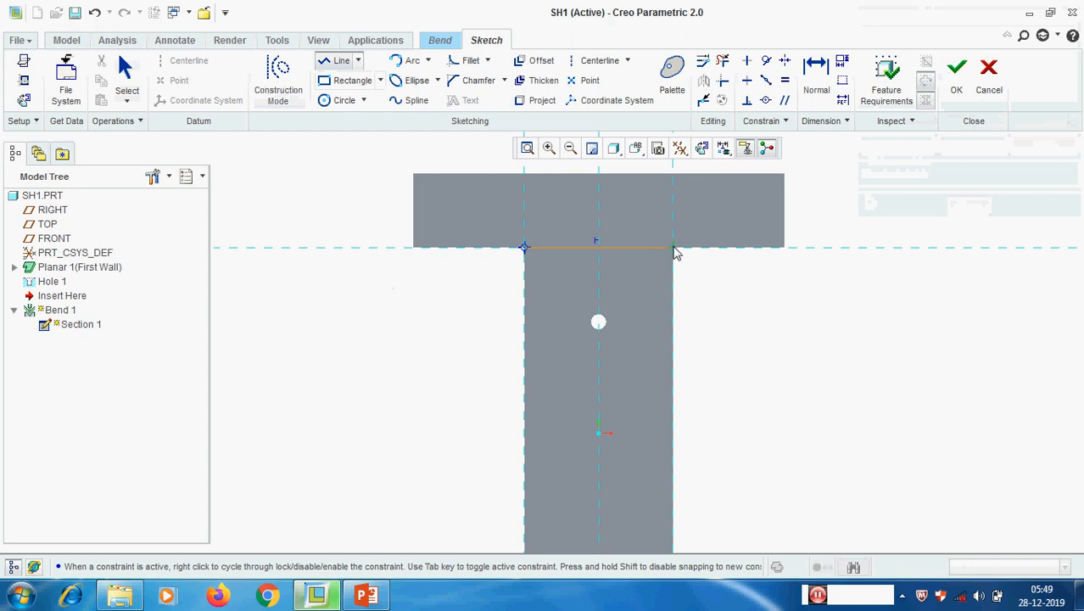
pyautogui.middleClick(725, 305)
pyautogui.middleClick(723, 305)
pyautogui.scroll(2, 534, 249)
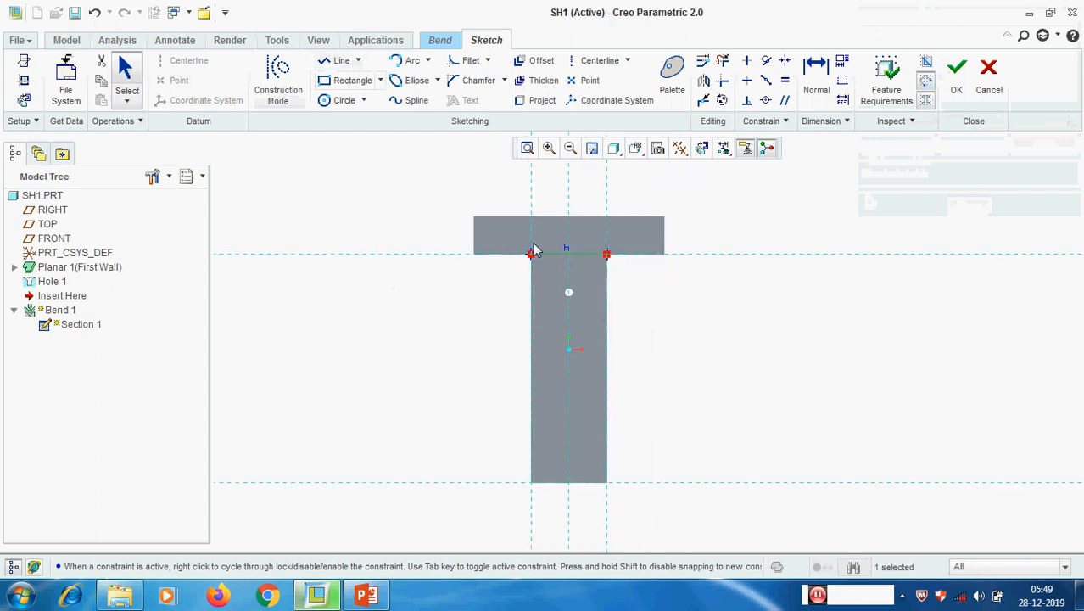
pyautogui.moveTo(547, 406)
pyautogui.mouseDown(button='middle')
pyautogui.moveTo(609, 338)
pyautogui.moveTo(658, 372)
pyautogui.moveTo(602, 390)
pyautogui.mouseUp(button='middle')
pyautogui.scroll(-2, 523, 342)
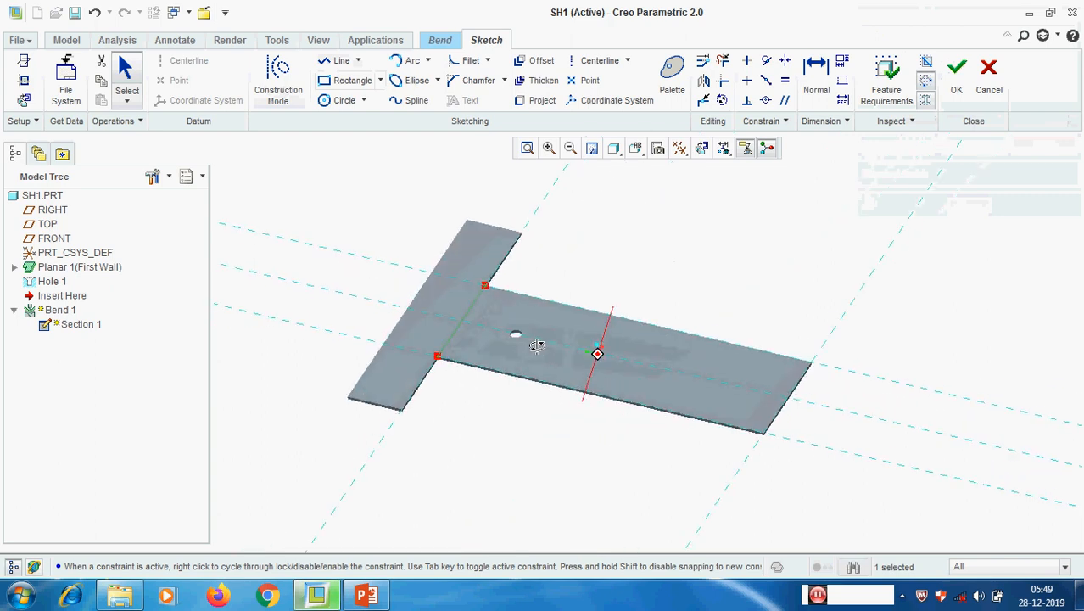
pyautogui.click(954, 85)
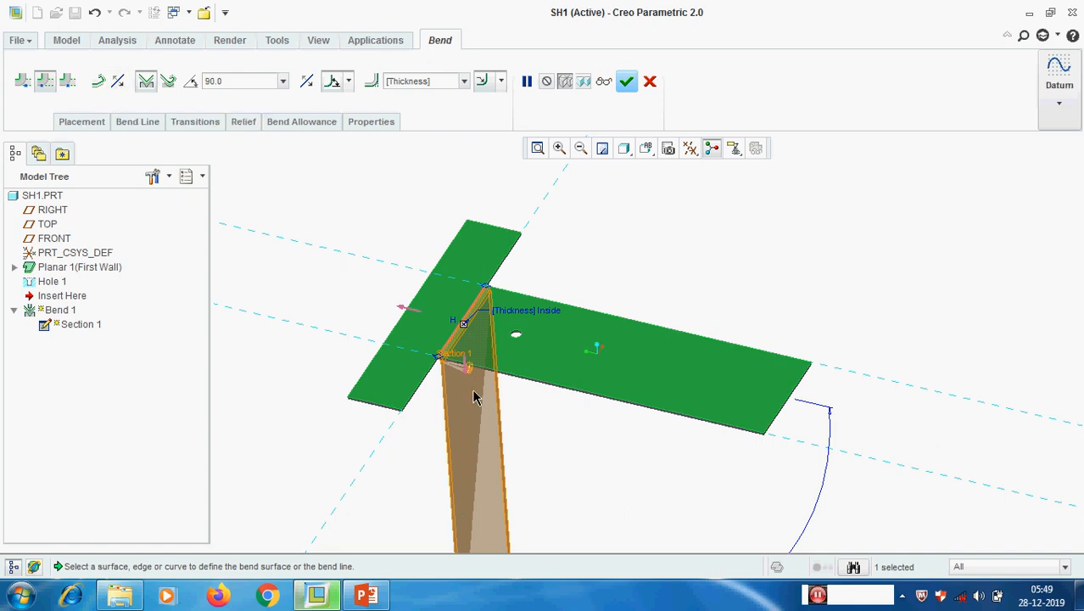
# Step: Flip the fixed side and the bend direction so the crossbar folds upward at 90°, and preview the bend
pyautogui.click(404, 310)
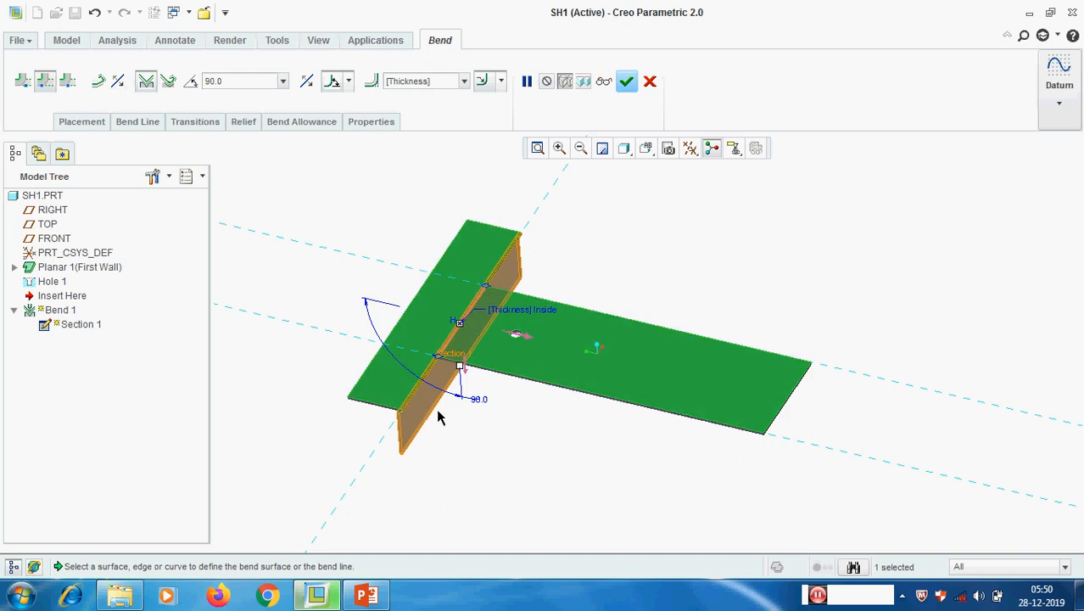
pyautogui.click(465, 372)
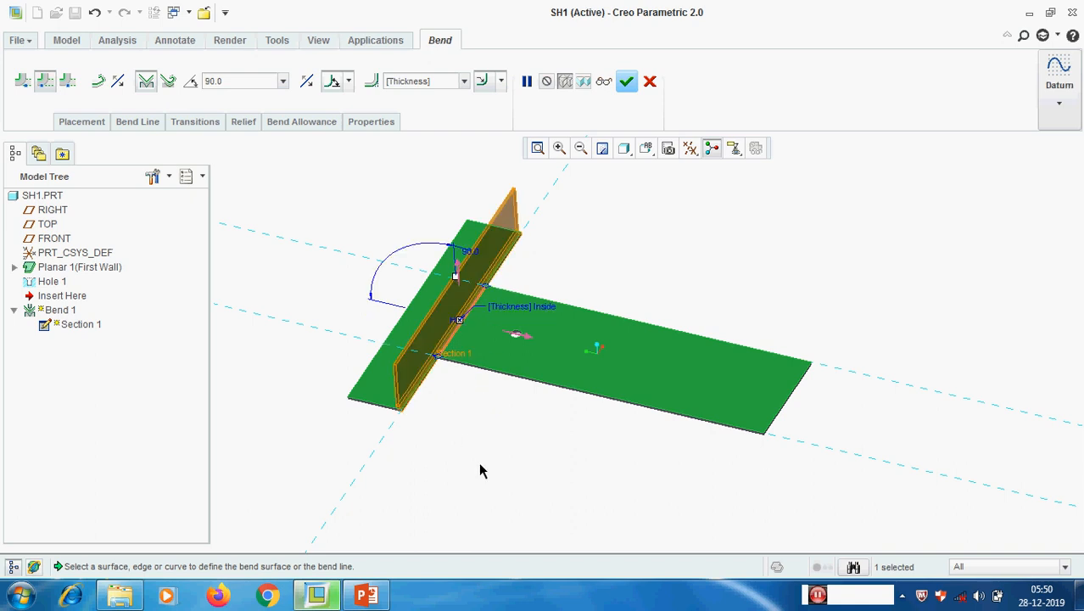
pyautogui.moveTo(471, 438); pyautogui.dragTo(479, 417, button='middle')
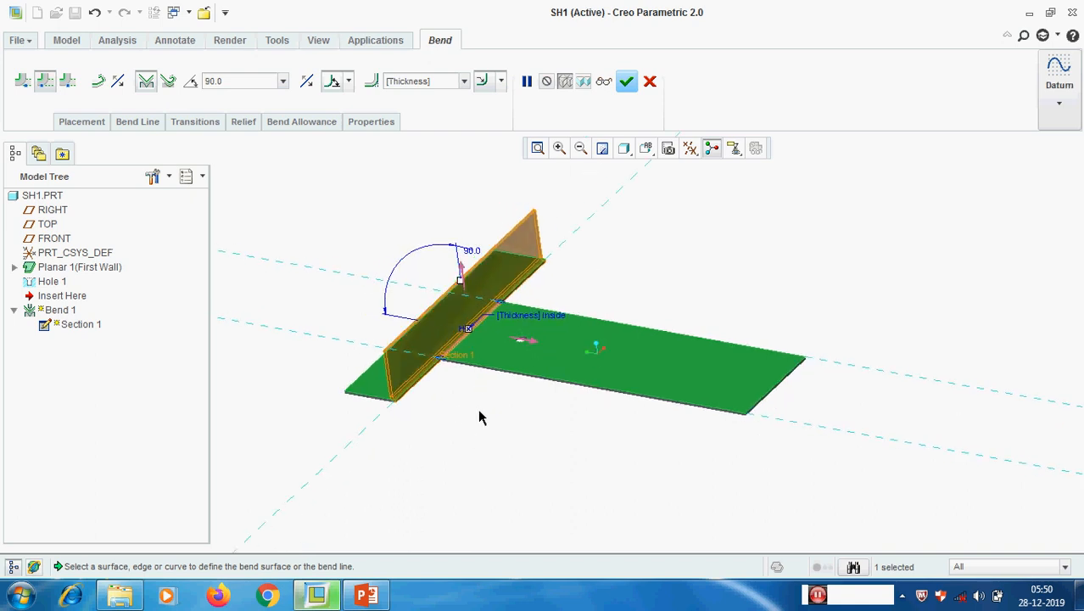
pyautogui.click(603, 81)
pyautogui.scroll(5, 436, 389)
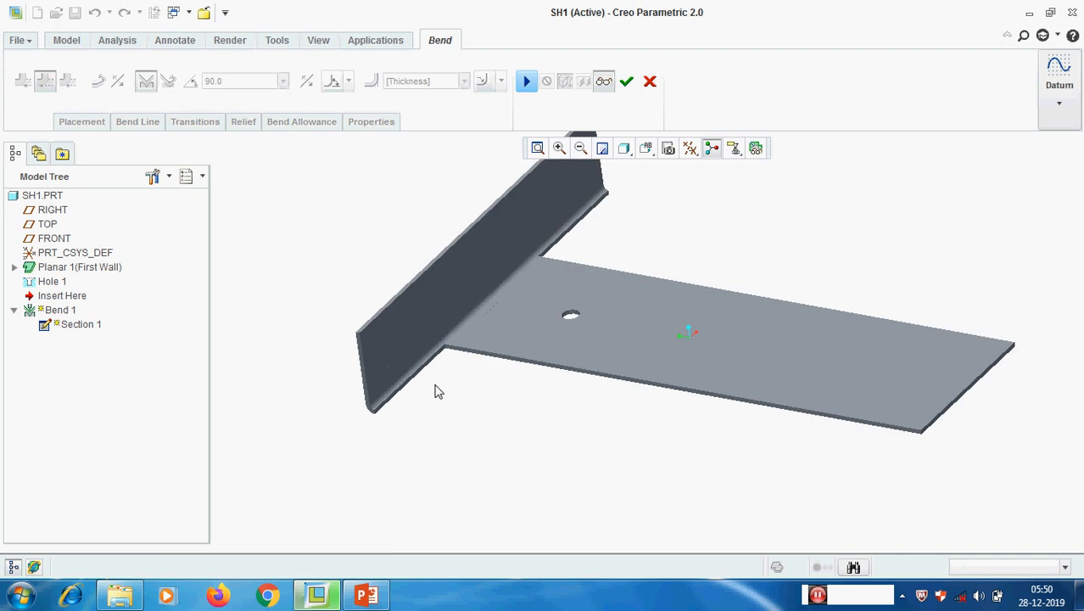
pyautogui.click(526, 82)
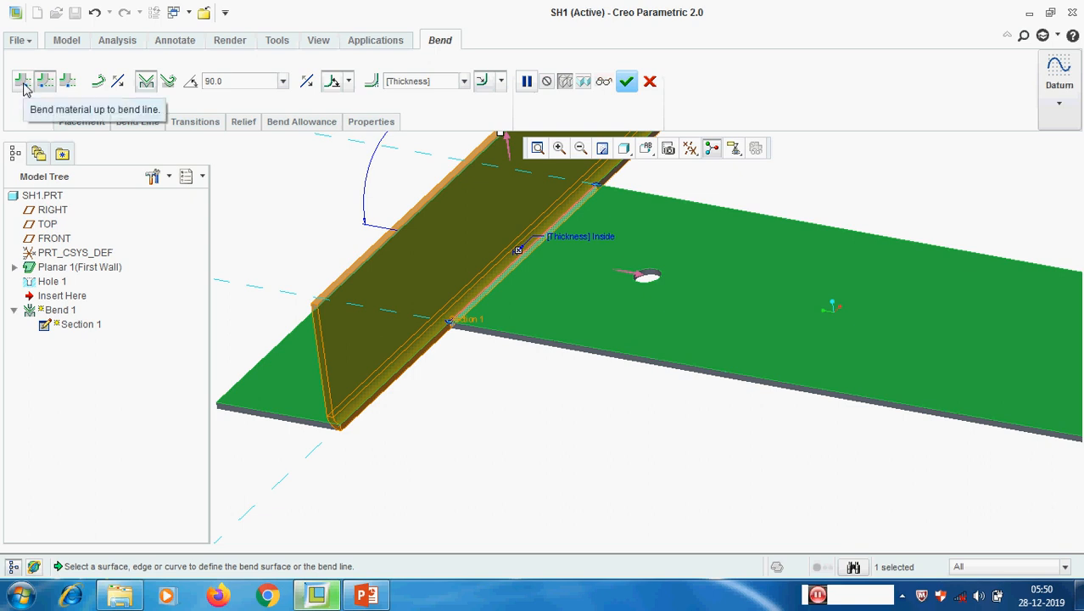
# Step: Try bending the material up to the bend line and inspect the corner where the crossbar meets the stem
pyautogui.click(23, 85)
pyautogui.moveTo(486, 378); pyautogui.dragTo(501, 301, button='middle')
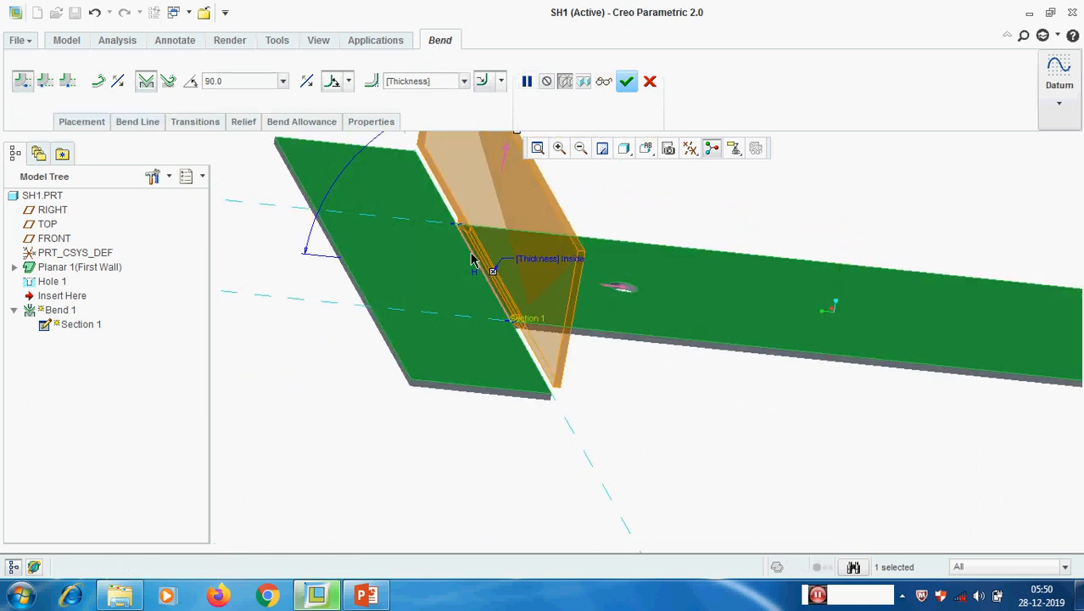
pyautogui.moveTo(454, 334); pyautogui.dragTo(485, 307, button='middle')
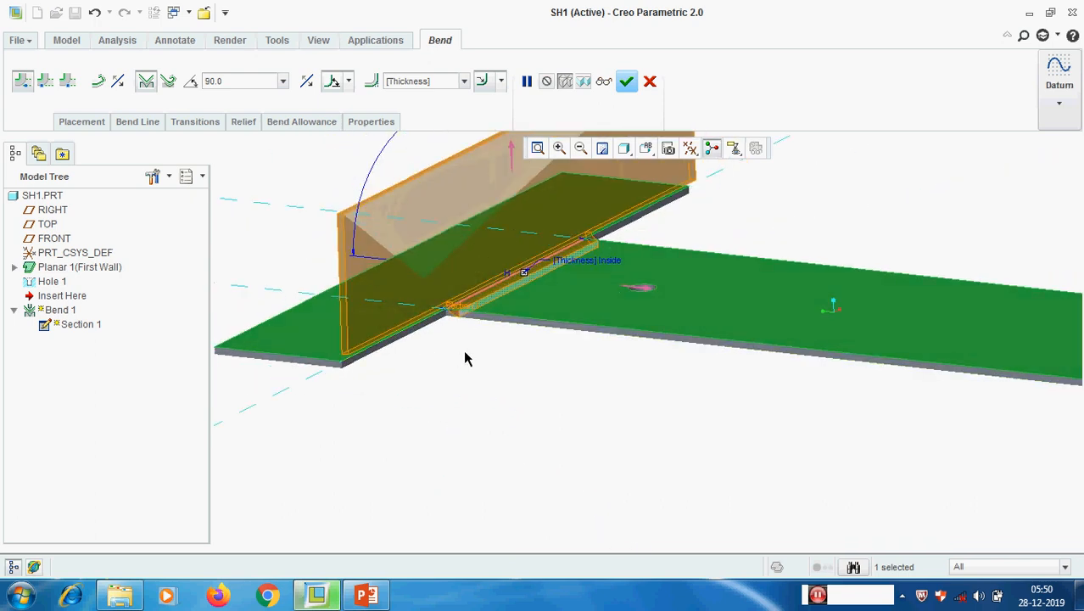
pyautogui.scroll(-2, 471, 317)
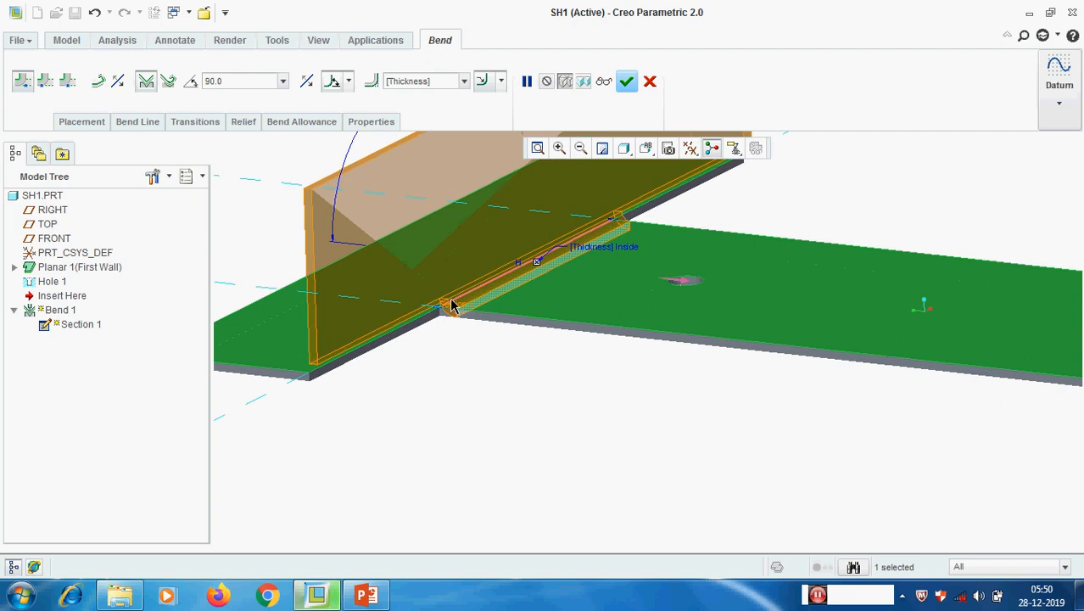
pyautogui.scroll(2, 574, 403)
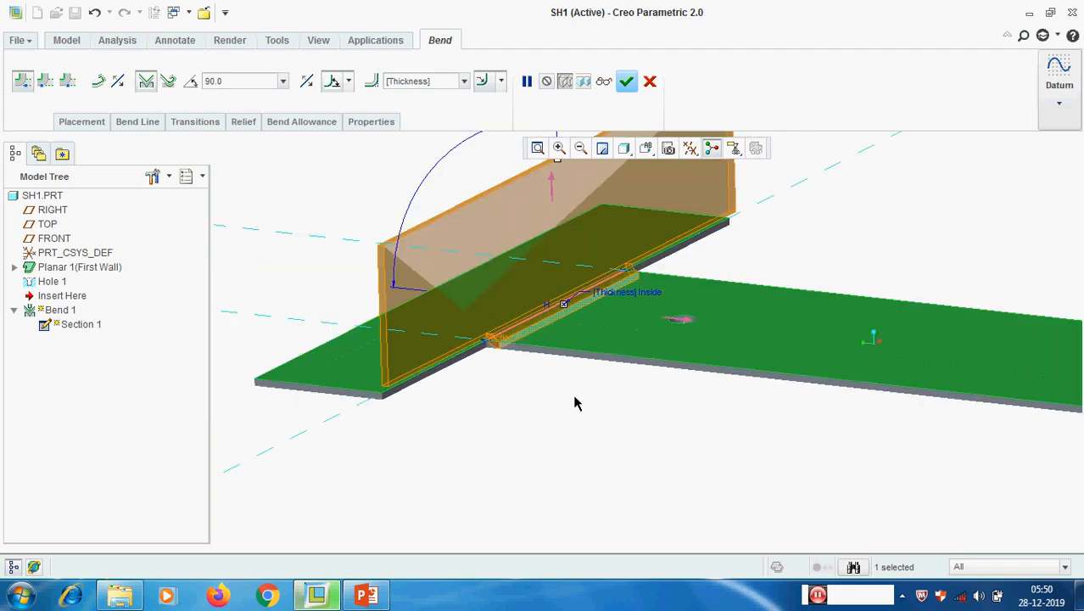
# Step: Try bending the material on the other side of the bend line and inspect the bend region up close
pyautogui.click(46, 82)
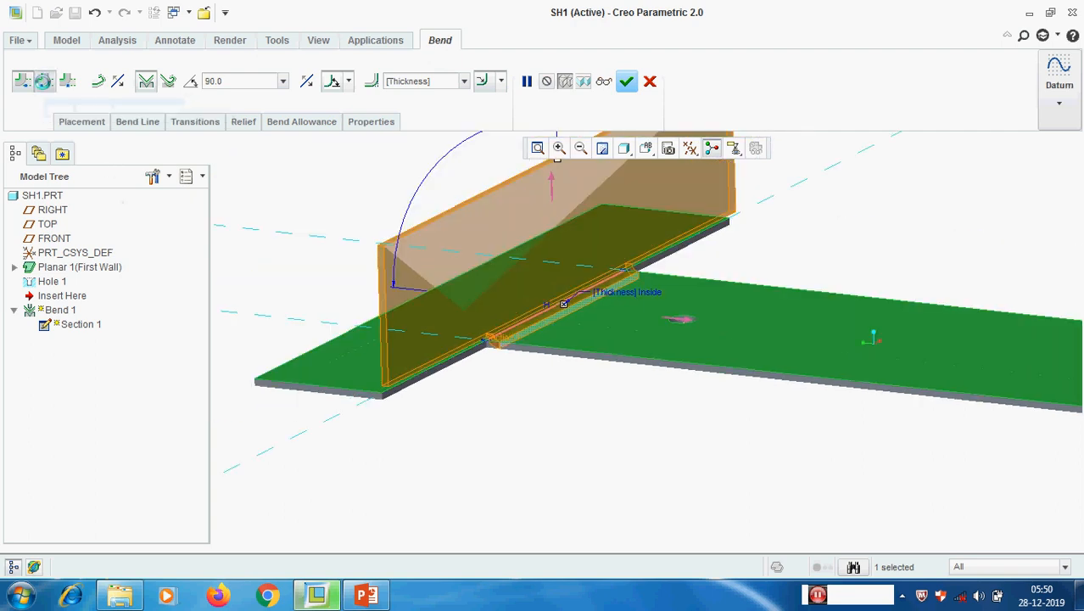
pyautogui.scroll(-3, 509, 331)
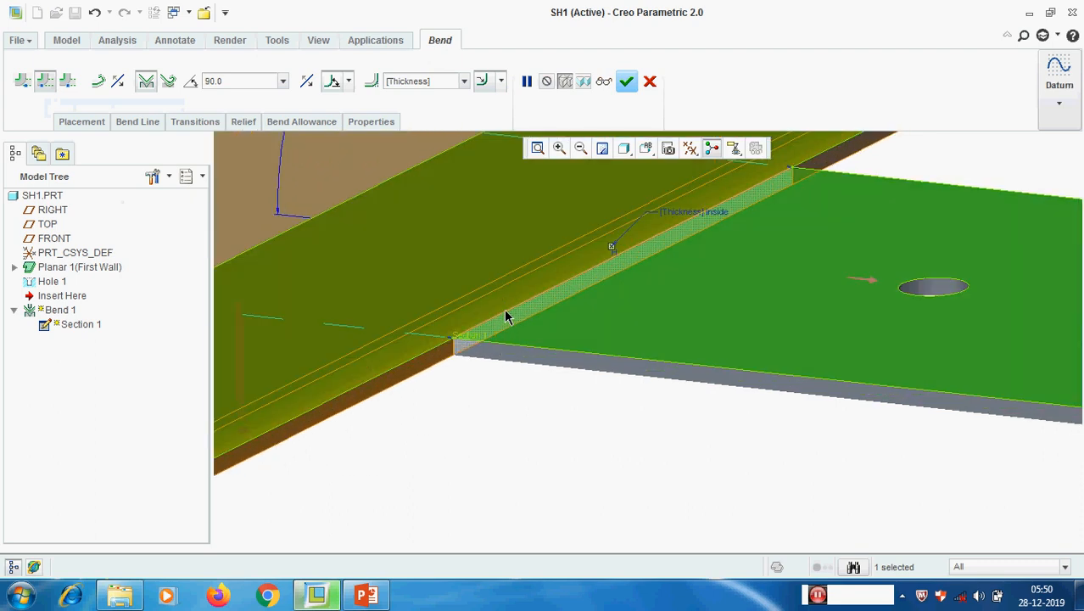
pyautogui.scroll(4, 551, 356)
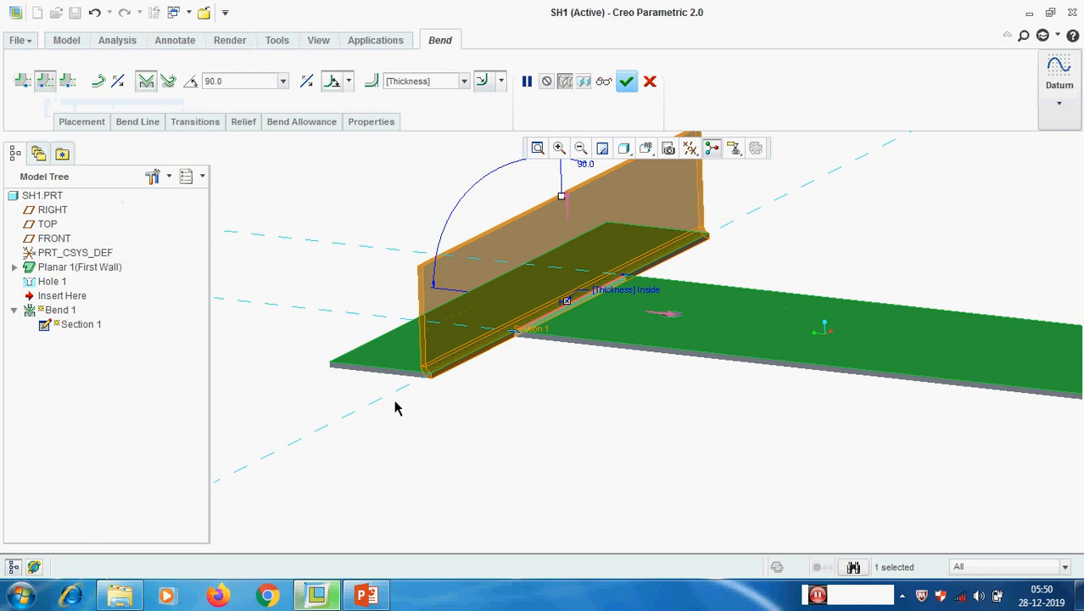
# Step: Try bending the material on both sides of the bend line and preview the corner up close
pyautogui.click(68, 83)
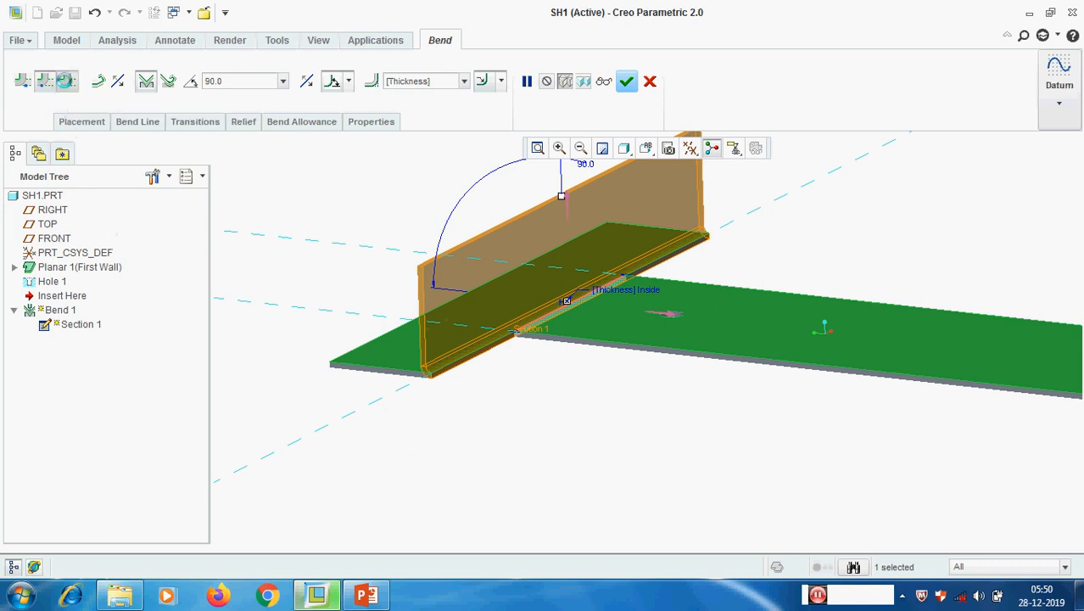
pyautogui.scroll(-3, 543, 363)
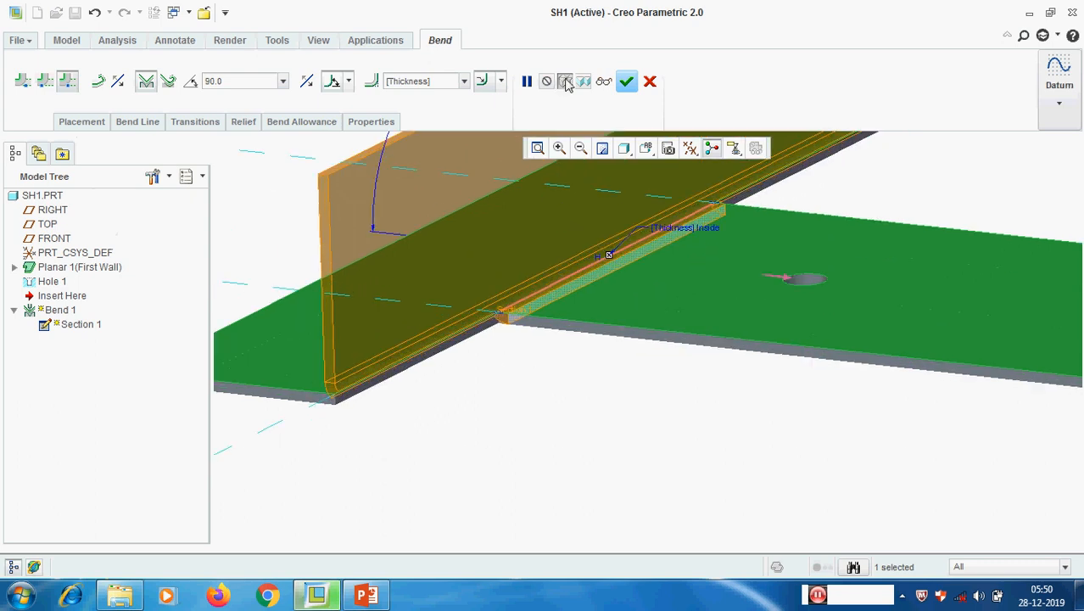
pyautogui.click(602, 80)
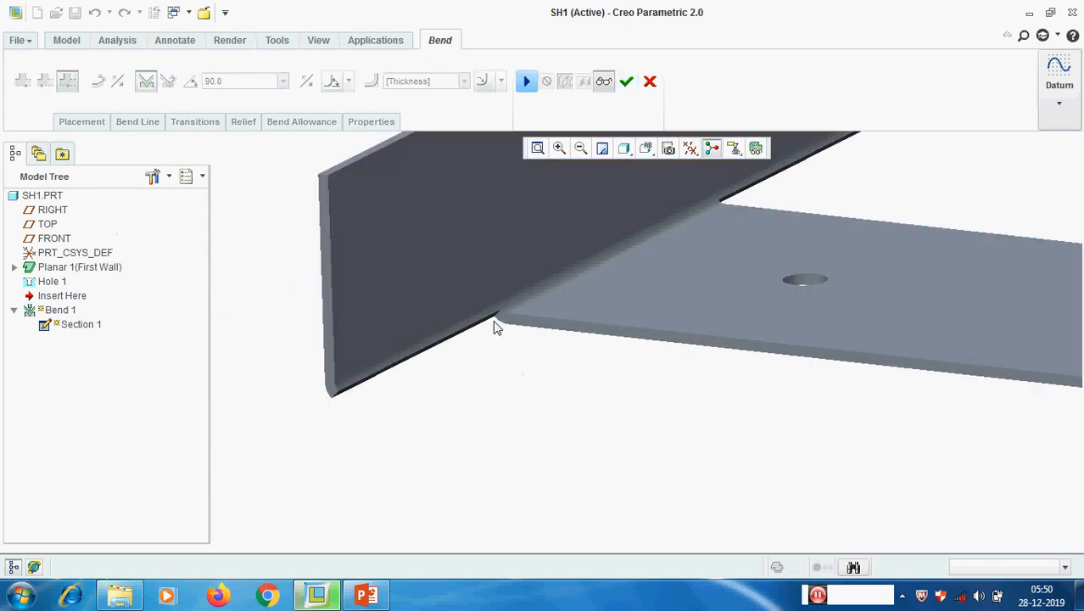
pyautogui.click(526, 81)
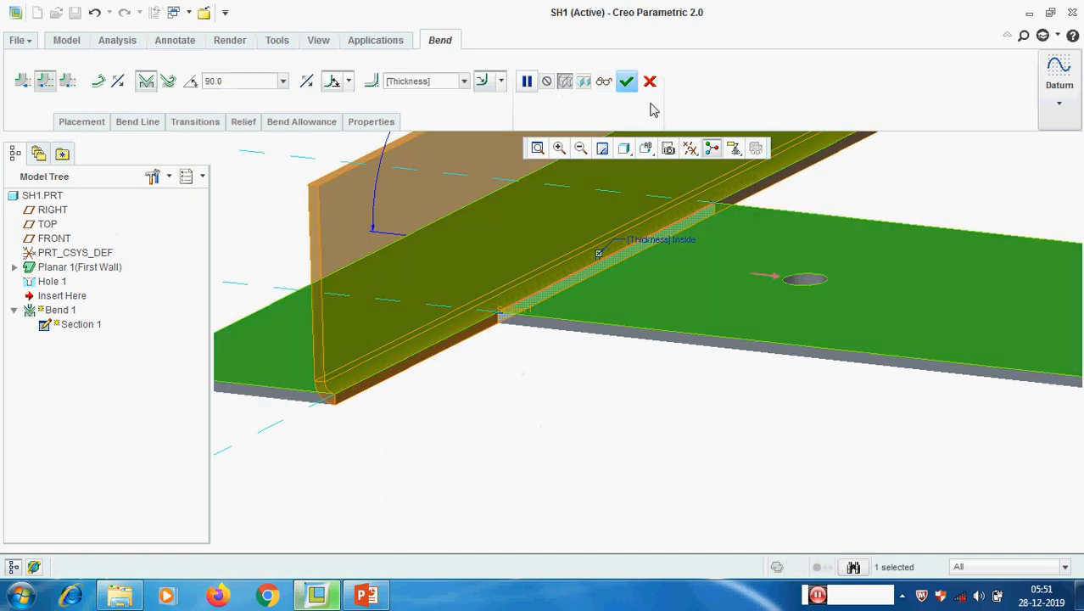
# Step: Preview the bend with material on the other side of the bend line, and compare it with bending up to the line
pyautogui.click(605, 82)
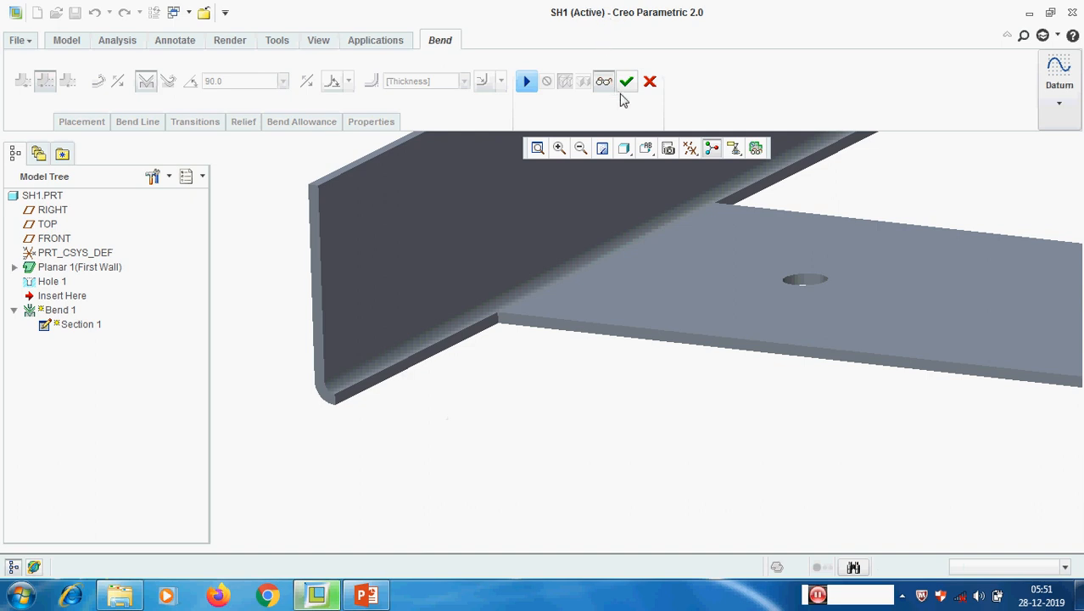
pyautogui.click(526, 82)
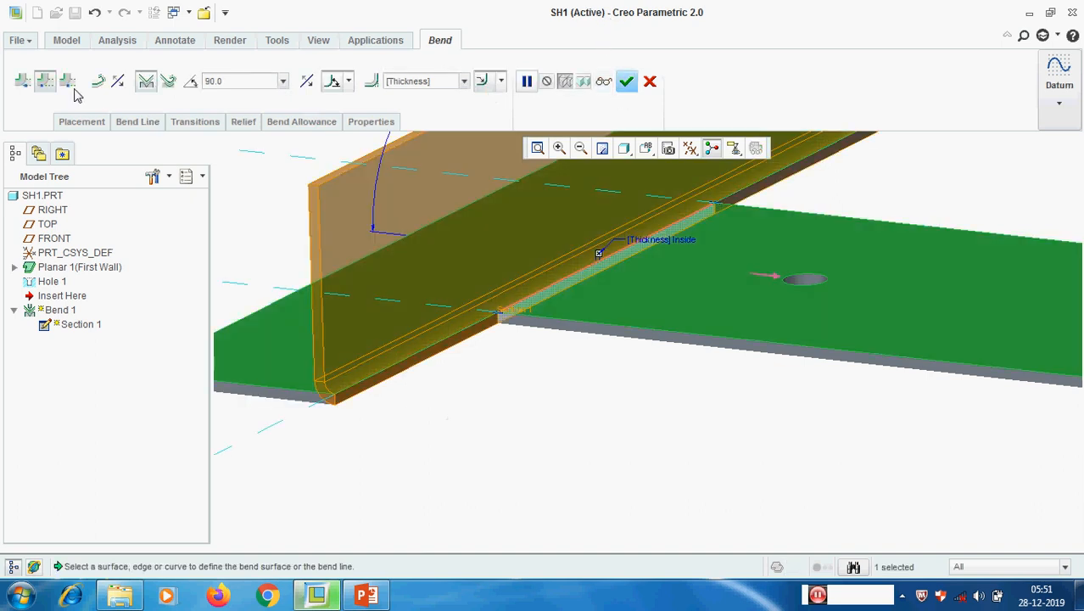
pyautogui.click(23, 80)
pyautogui.click(602, 81)
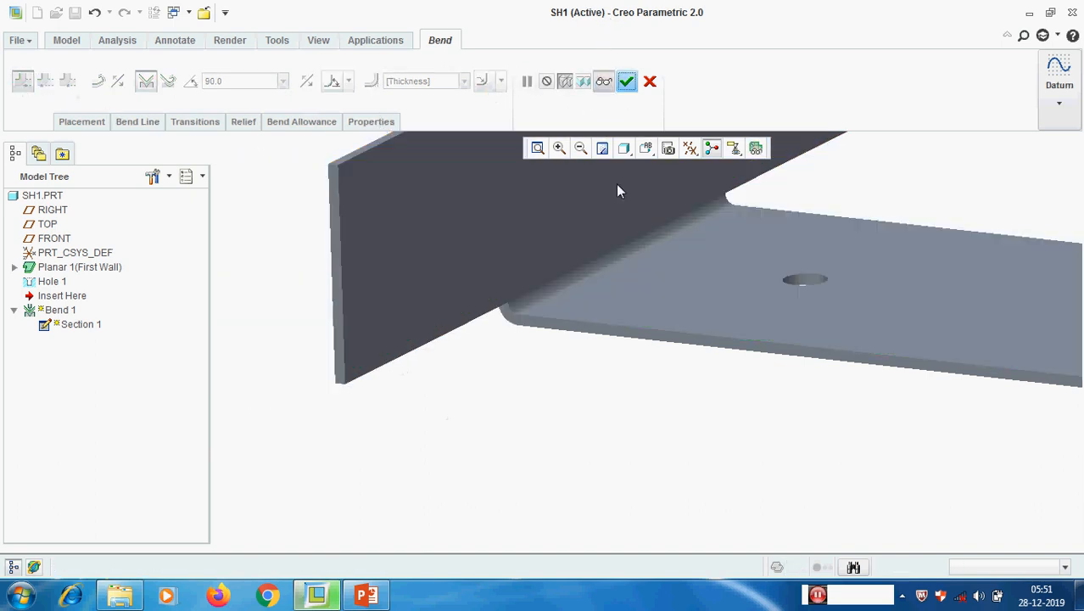
pyautogui.scroll(2, 515, 288)
pyautogui.moveTo(527, 342); pyautogui.dragTo(520, 397, button='middle')
pyautogui.click(527, 83)
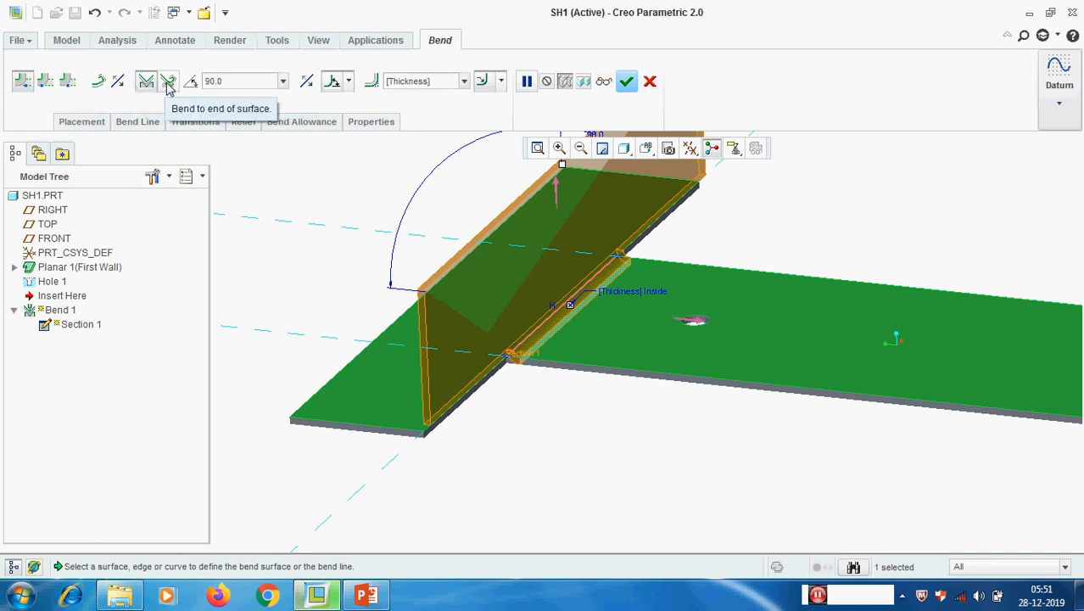
# Step: Try bending to the end of the surface on the other side of the bend line with a radius of 100, and inspect the curl
pyautogui.click(45, 82)
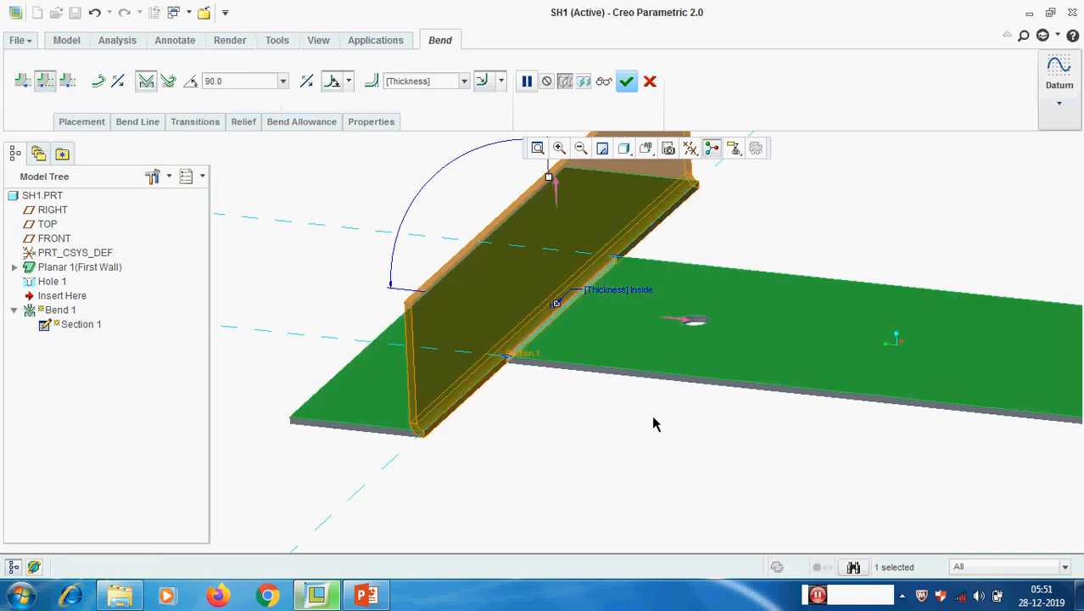
pyautogui.scroll(1, 553, 375)
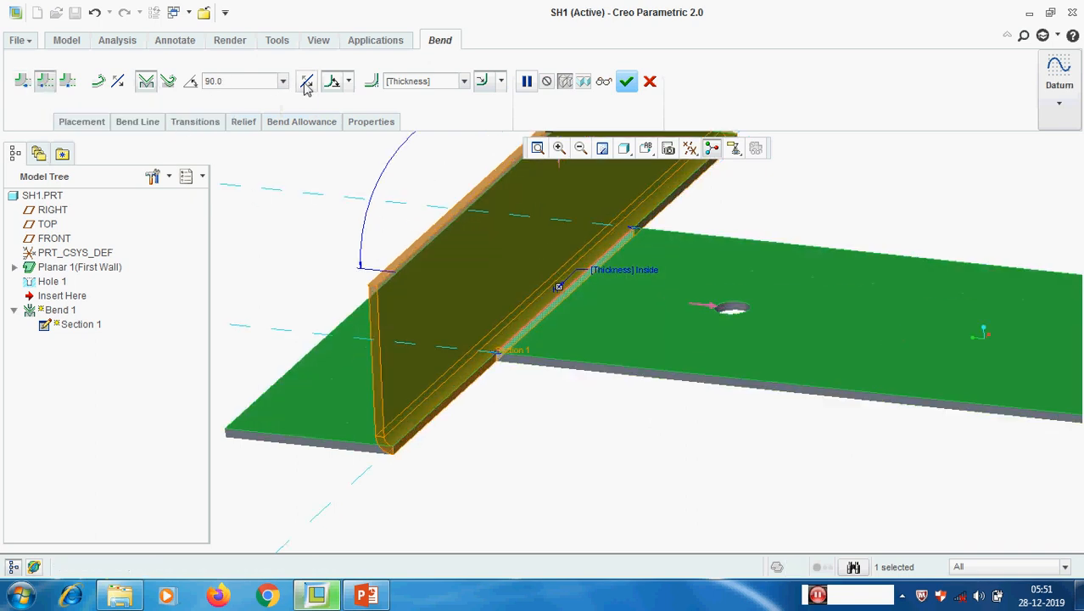
pyautogui.click(168, 81)
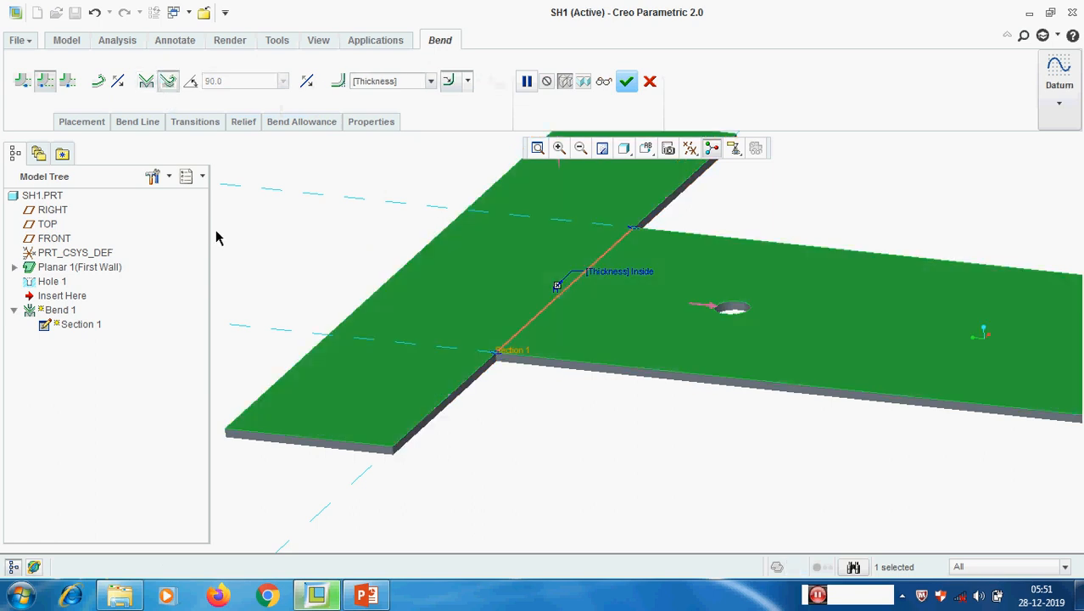
pyautogui.click(414, 80)
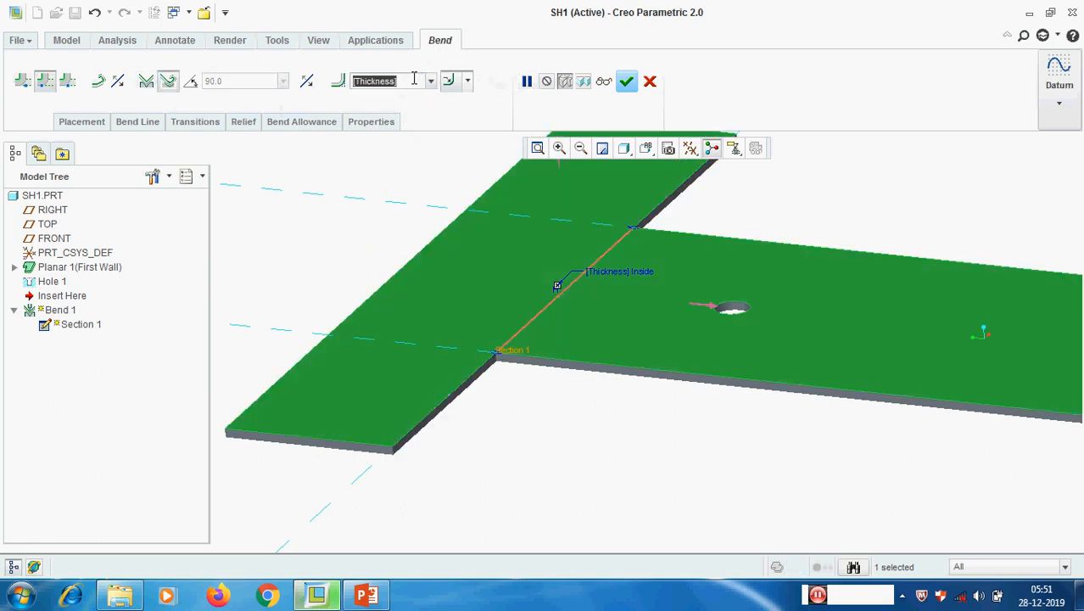
pyautogui.write('100')
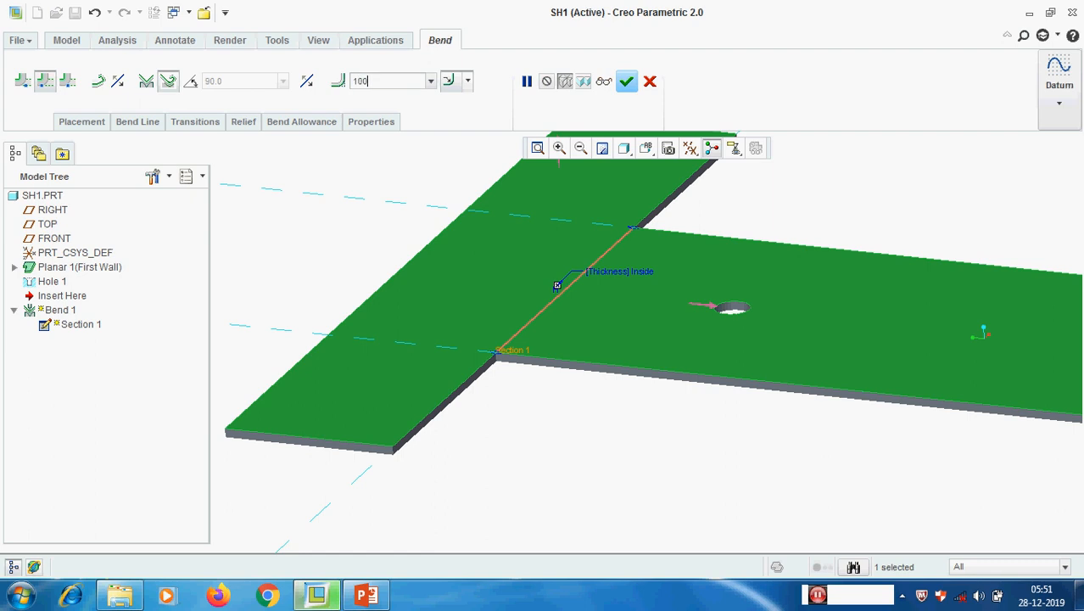
pyautogui.press('Return')
pyautogui.moveTo(638, 398)
pyautogui.mouseDown(button='middle')
pyautogui.moveTo(617, 431)
pyautogui.moveTo(651, 411)
pyautogui.moveTo(632, 418)
pyautogui.mouseUp(button='middle')
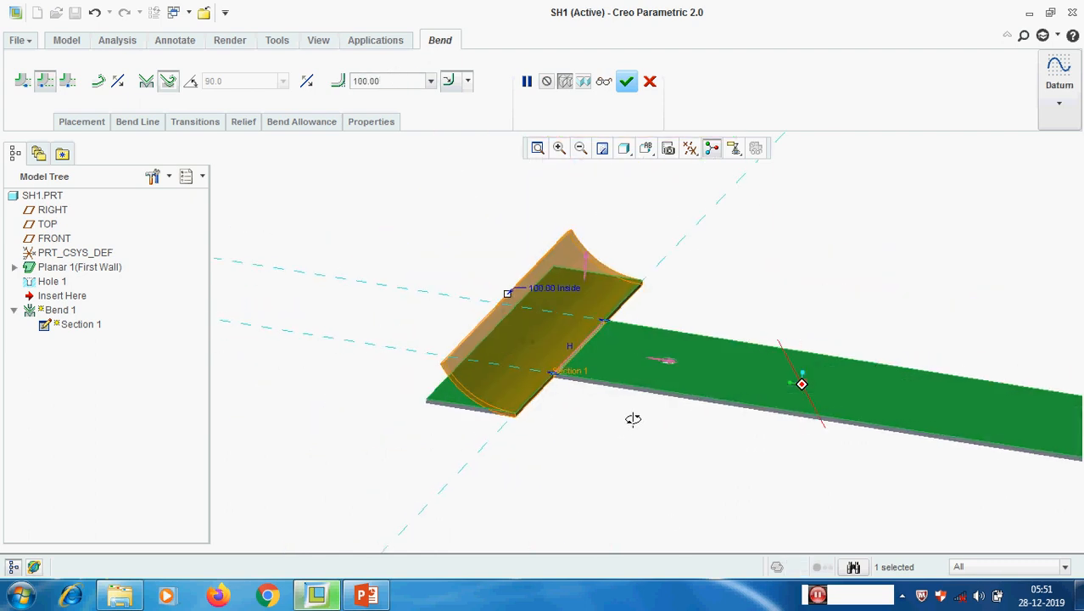
pyautogui.scroll(2, 573, 355)
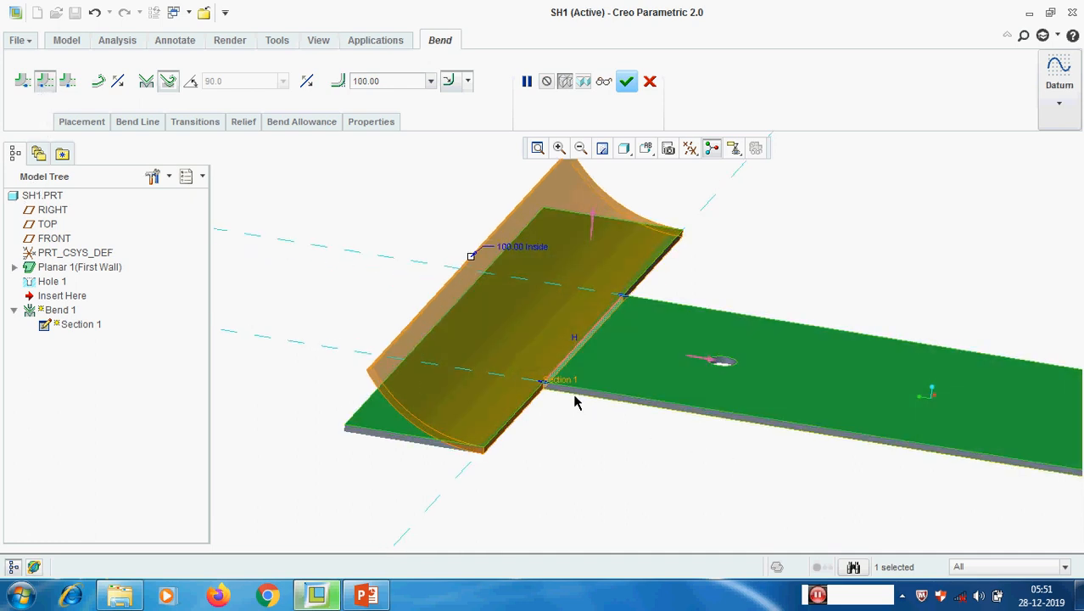
pyautogui.scroll(-2, 575, 396)
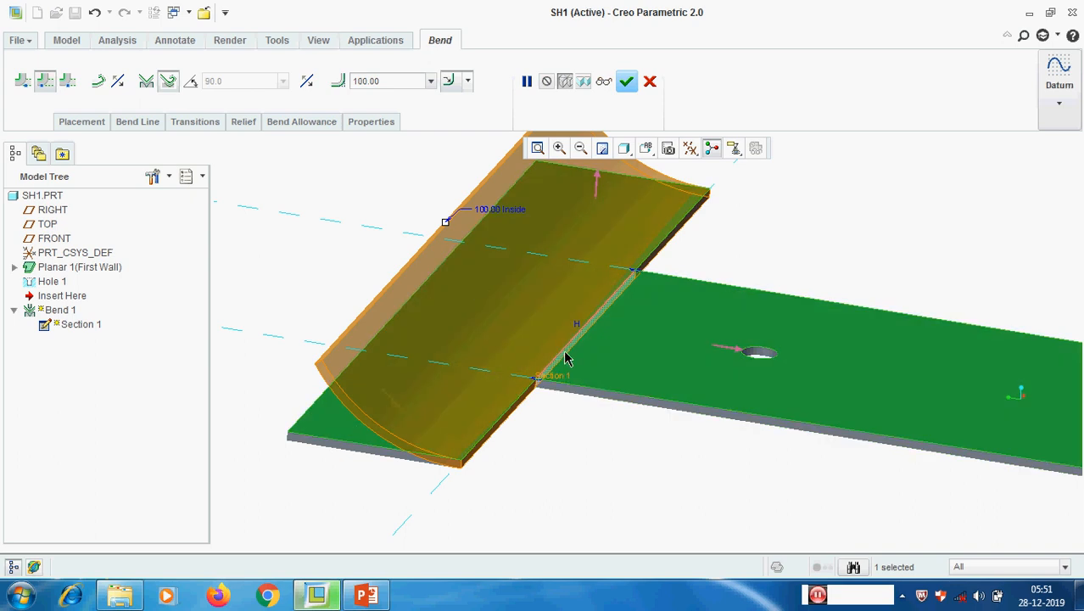
pyautogui.scroll(1, 428, 321)
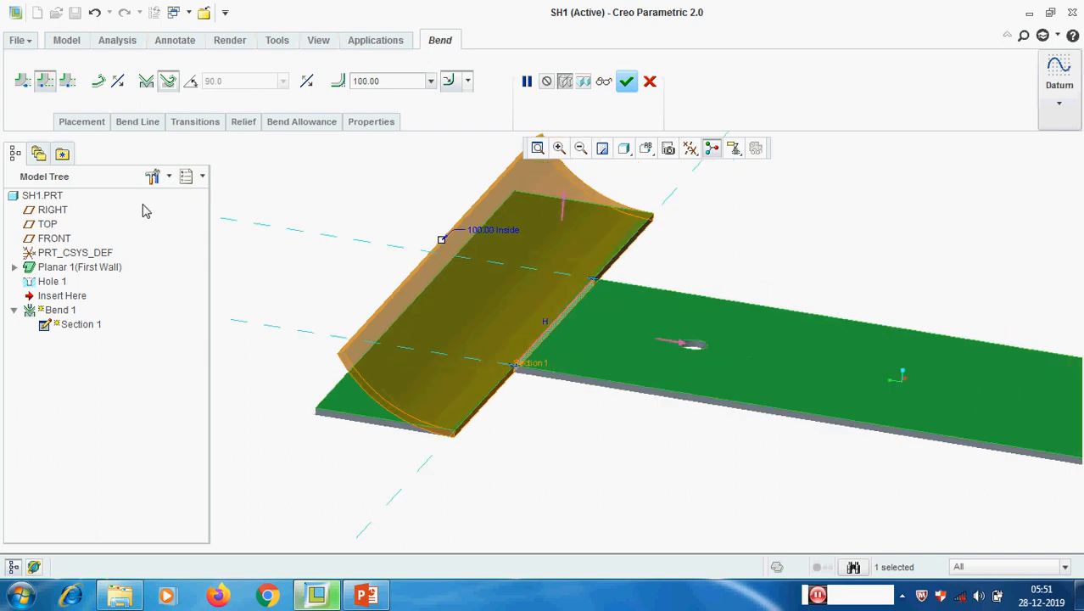
# Step: Try the end-of-surface bend on both sides of the bend line with the radius set to 200
pyautogui.click(69, 82)
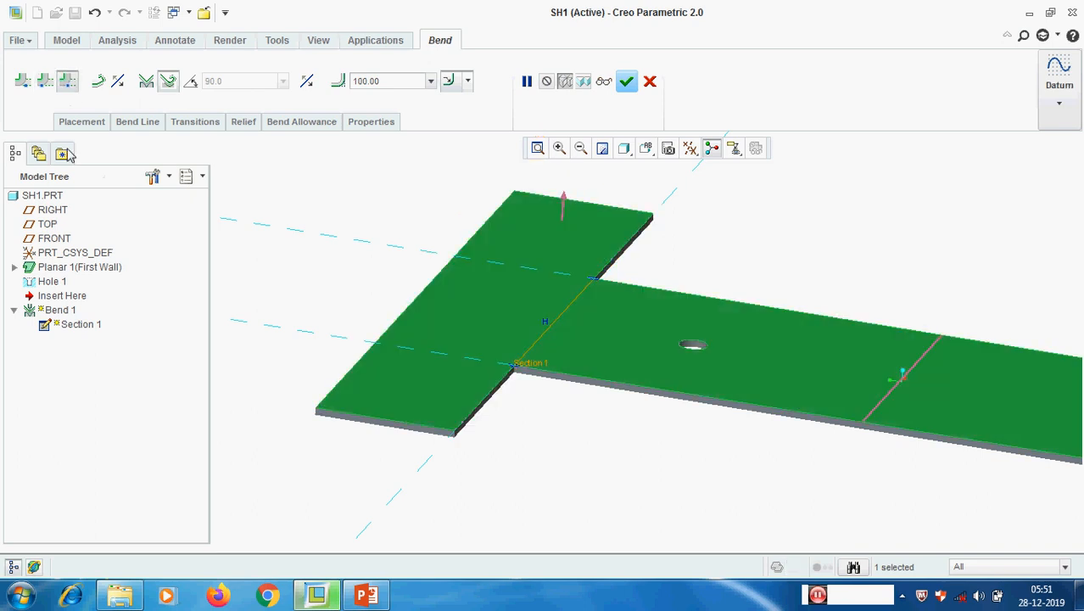
pyautogui.scroll(2, 379, 343)
pyautogui.doubleClick(396, 82)
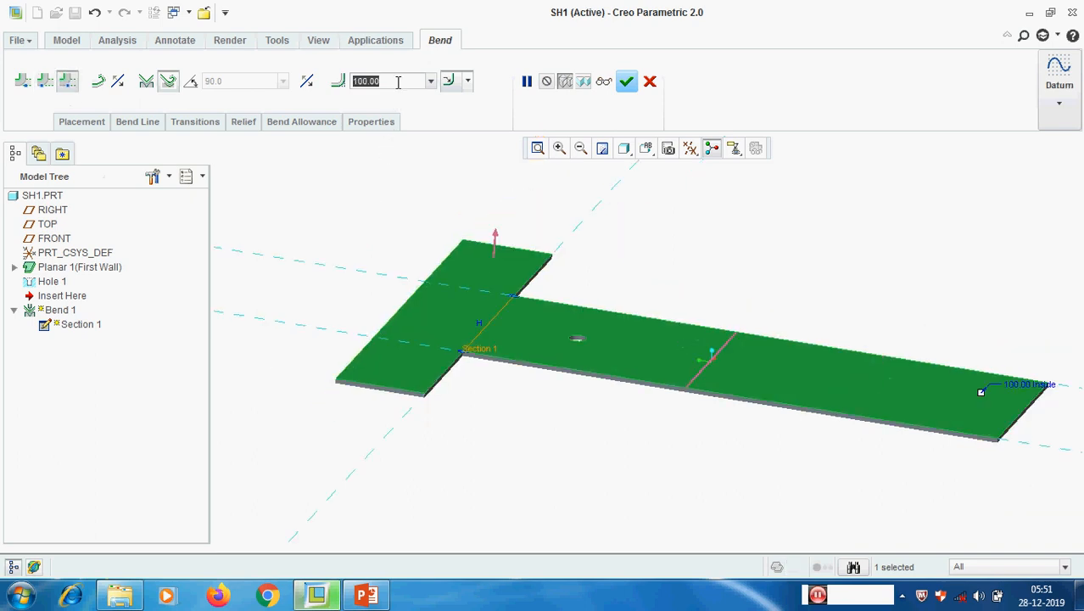
pyautogui.write('200')
pyautogui.press('Return')
pyautogui.scroll(2, 695, 382)
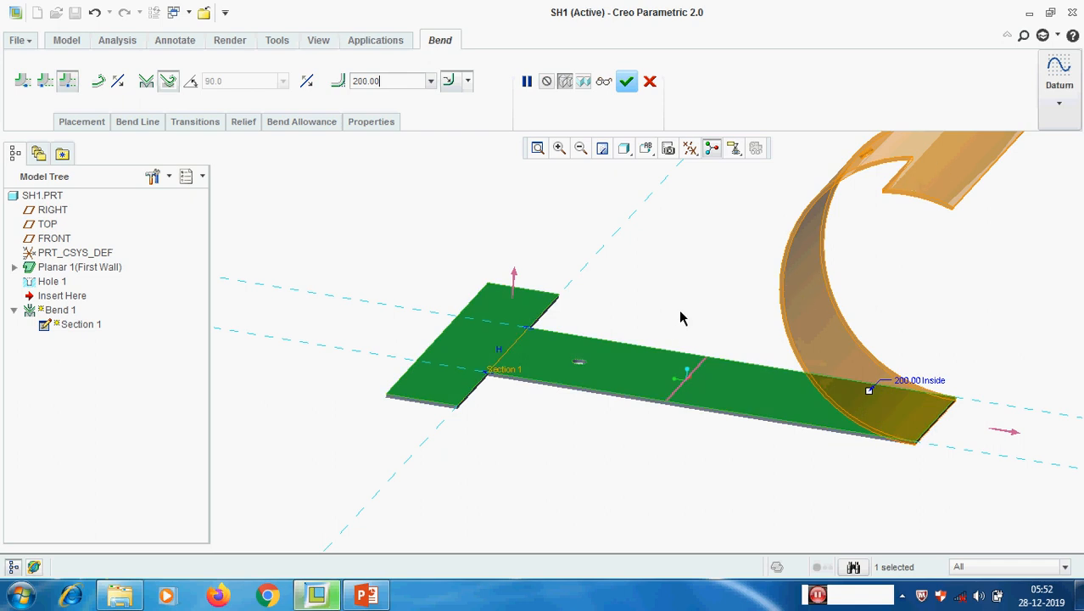
# Step: Try the 200 radius bend on the other side of the bend line, and compare it with bending up to the line
pyautogui.click(48, 89)
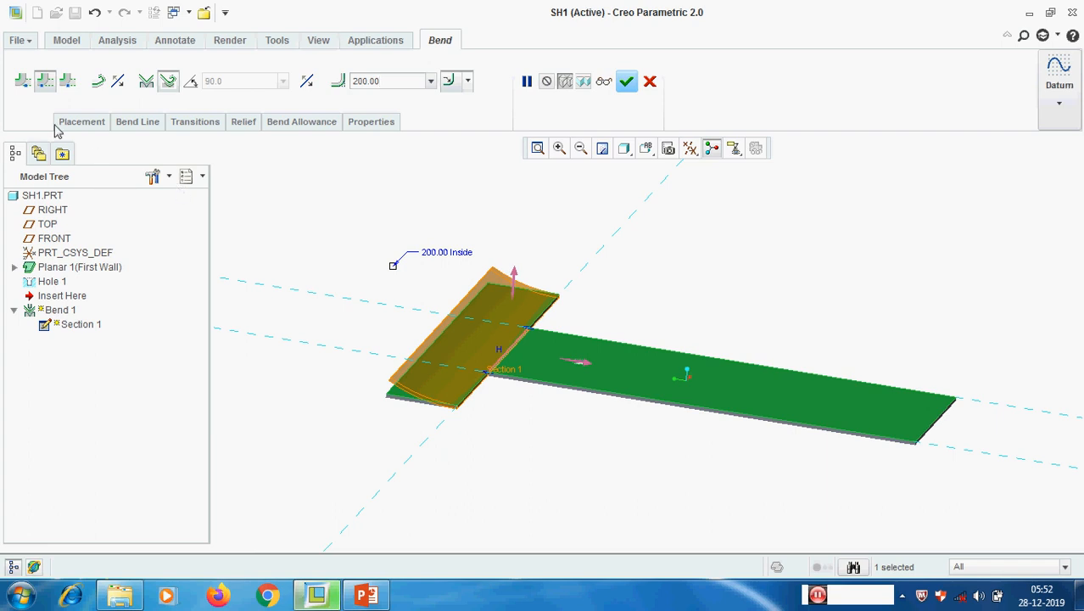
pyautogui.click(22, 84)
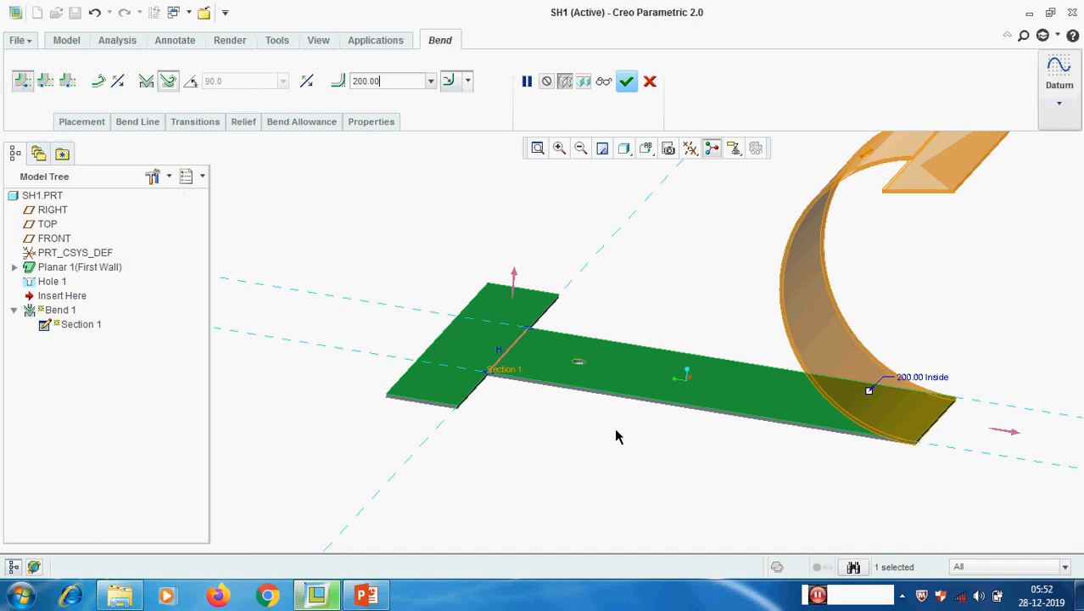
pyautogui.scroll(-2, 578, 407)
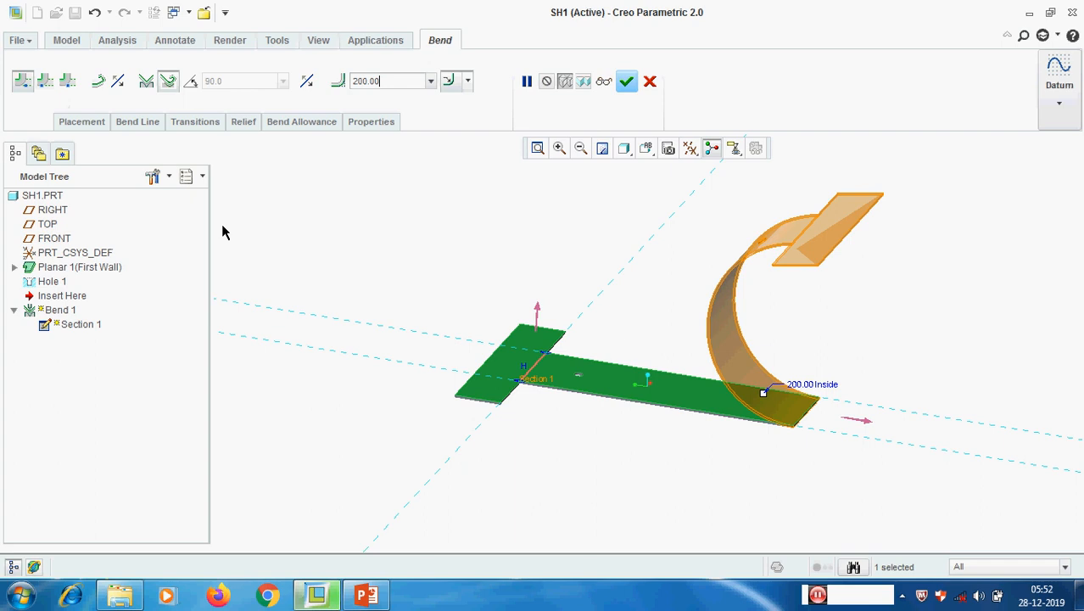
pyautogui.scroll(1, 835, 310)
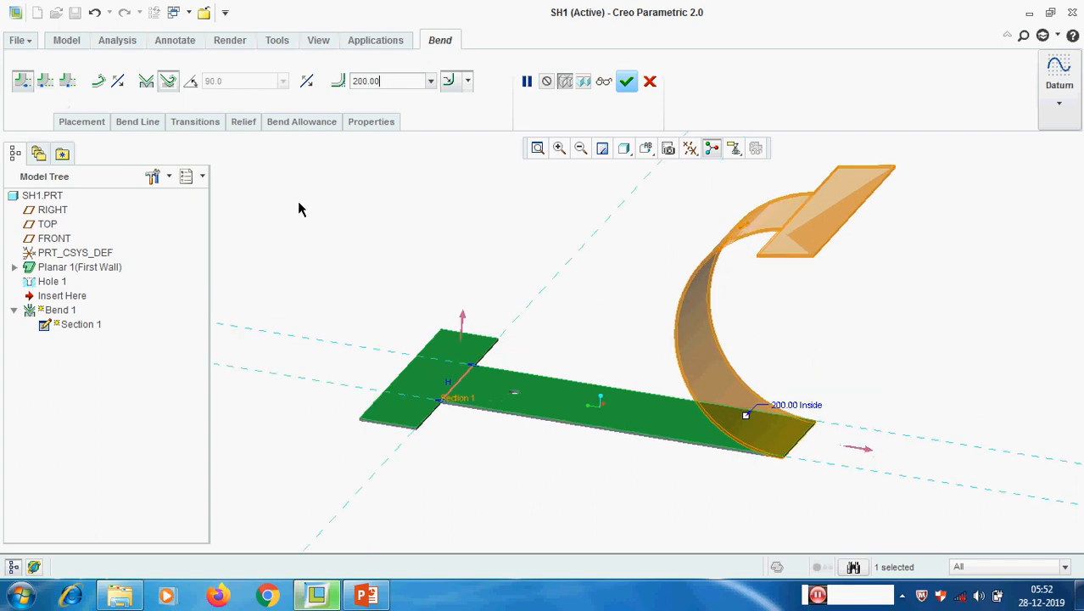
# Step: Switch the bend back to an angled bend and set its inside radius to 2.0 * Thickness
pyautogui.click(147, 82)
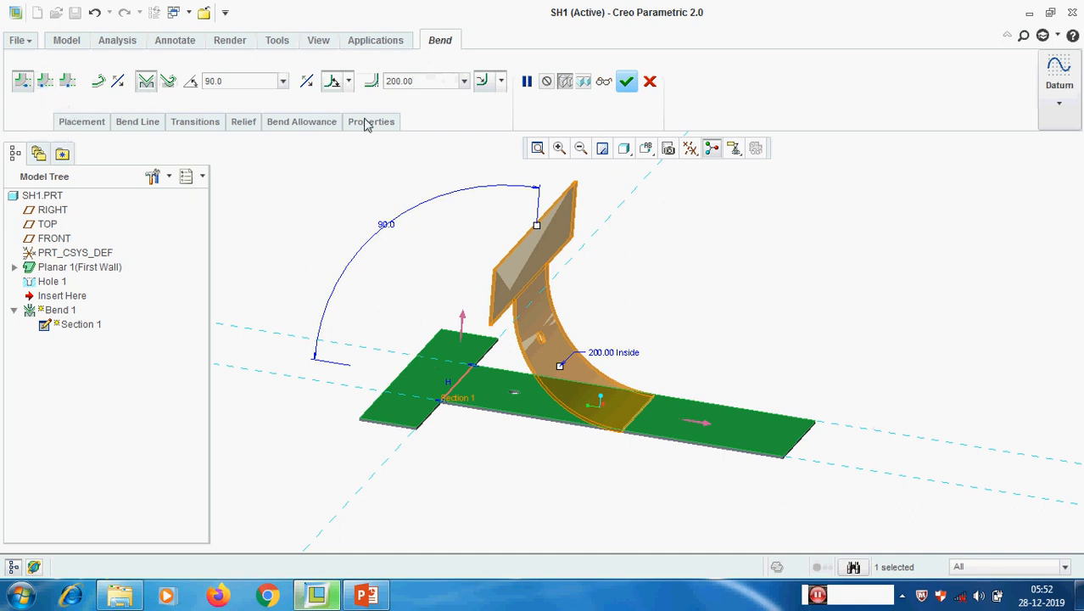
pyautogui.click(465, 81)
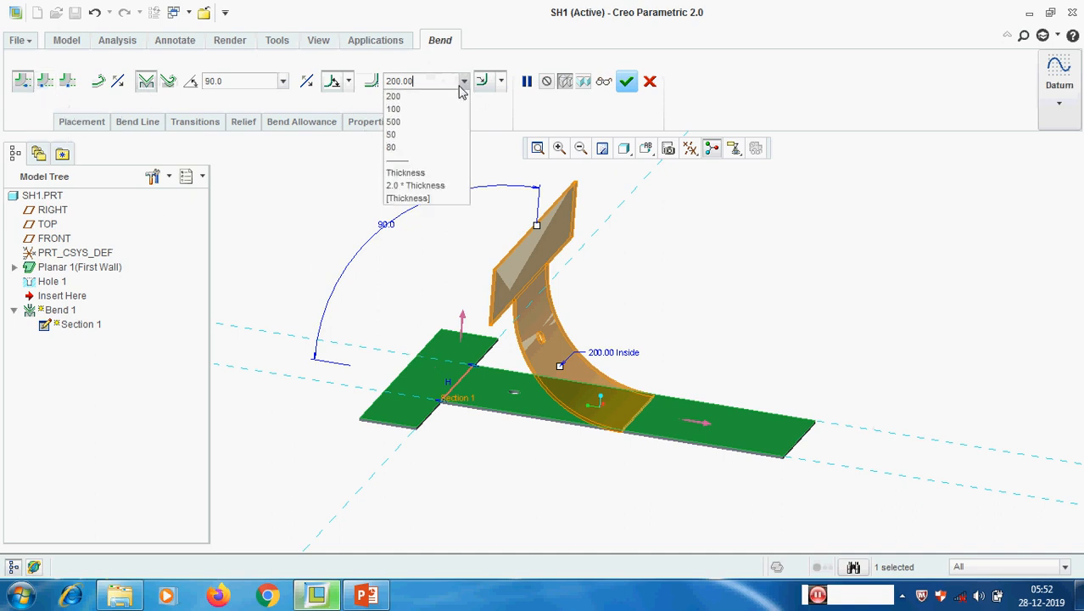
pyautogui.click(423, 181)
pyautogui.scroll(-2, 458, 432)
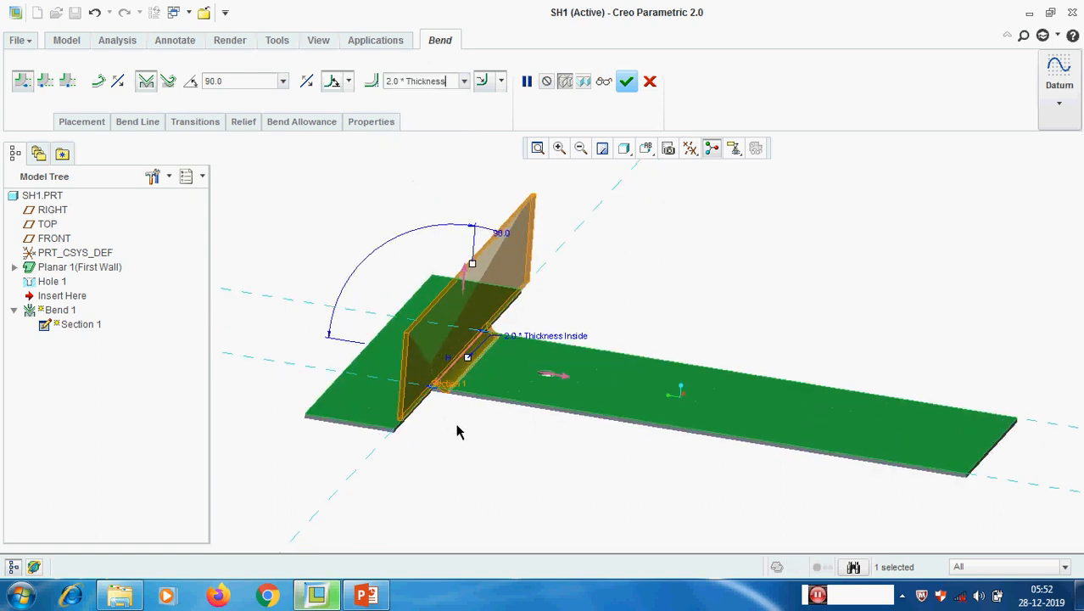
pyautogui.moveTo(467, 441); pyautogui.dragTo(482, 421, button='middle')
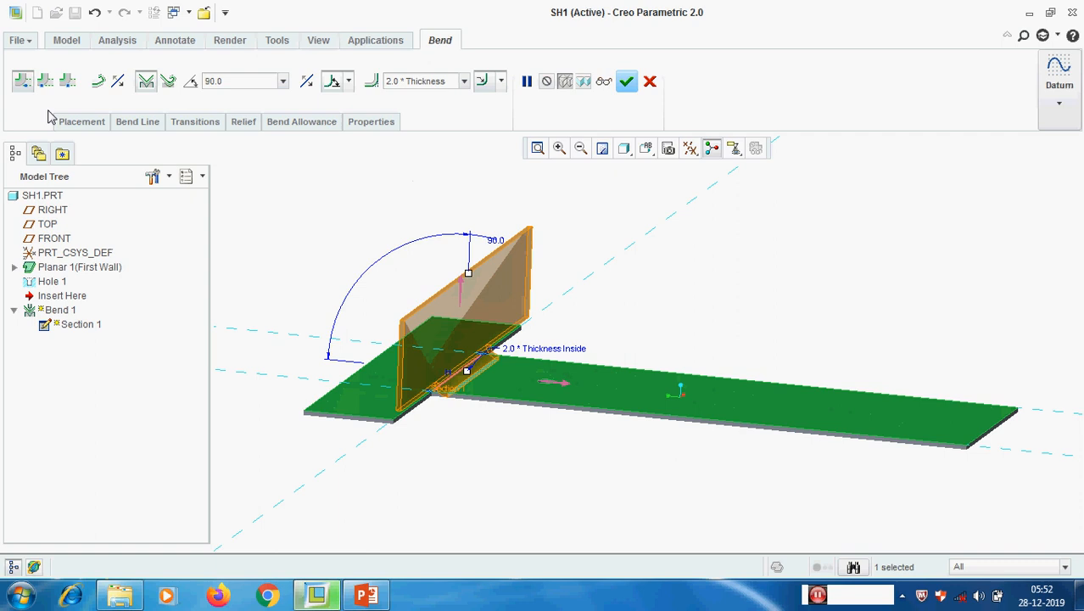
# Step: Place the bend on the other side of the bend line, preview the folded crossbar, and complete the bend feature
pyautogui.click(44, 81)
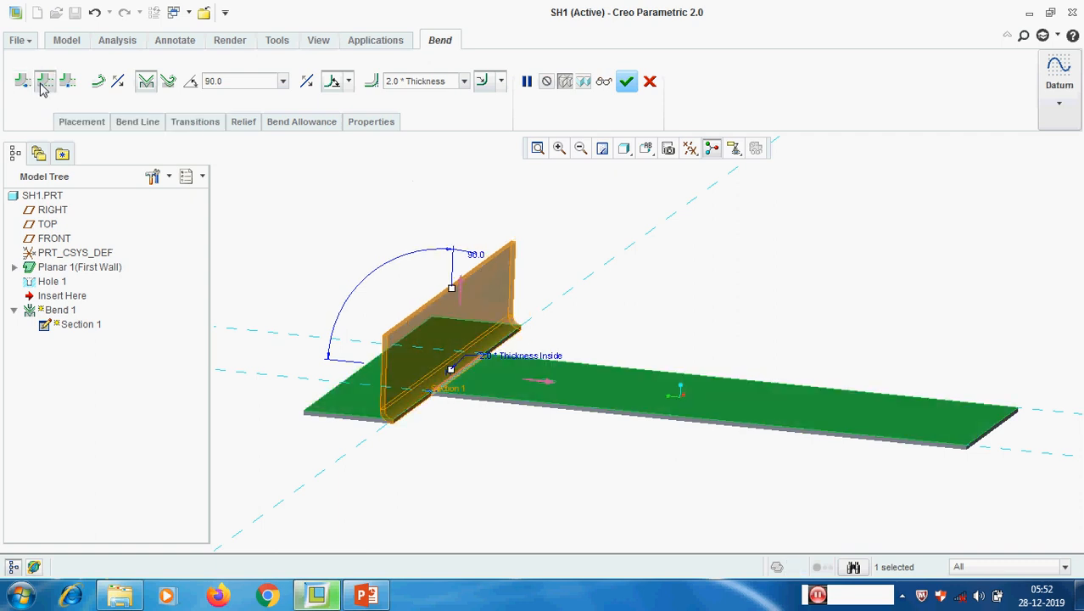
pyautogui.moveTo(648, 297); pyautogui.dragTo(651, 303, button='middle')
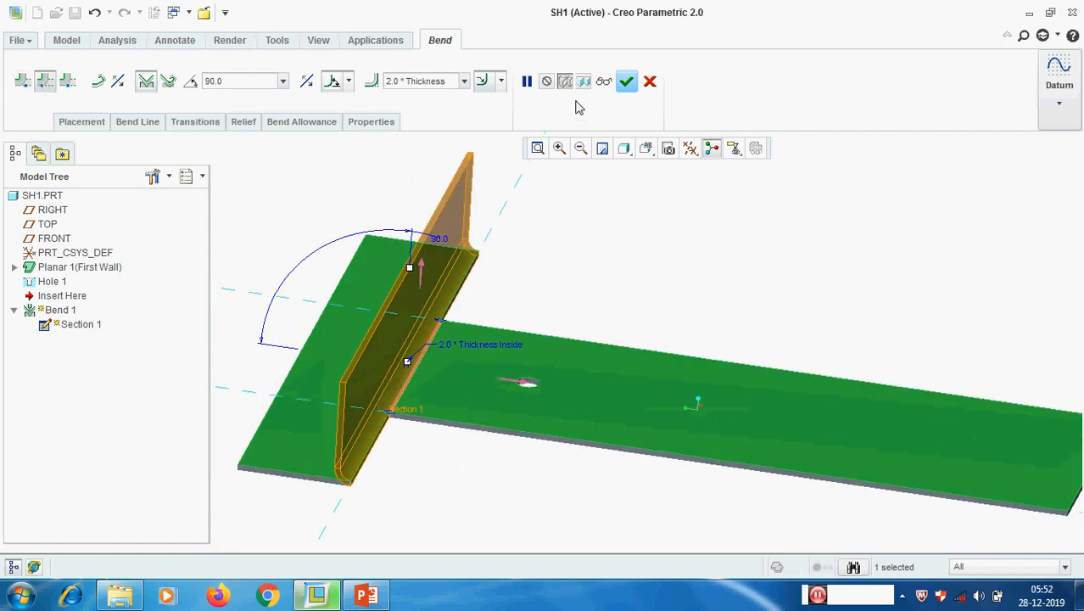
pyautogui.click(603, 80)
pyautogui.moveTo(647, 259)
pyautogui.mouseDown(button='middle')
pyautogui.moveTo(631, 247)
pyautogui.moveTo(665, 267)
pyautogui.mouseUp(button='middle')
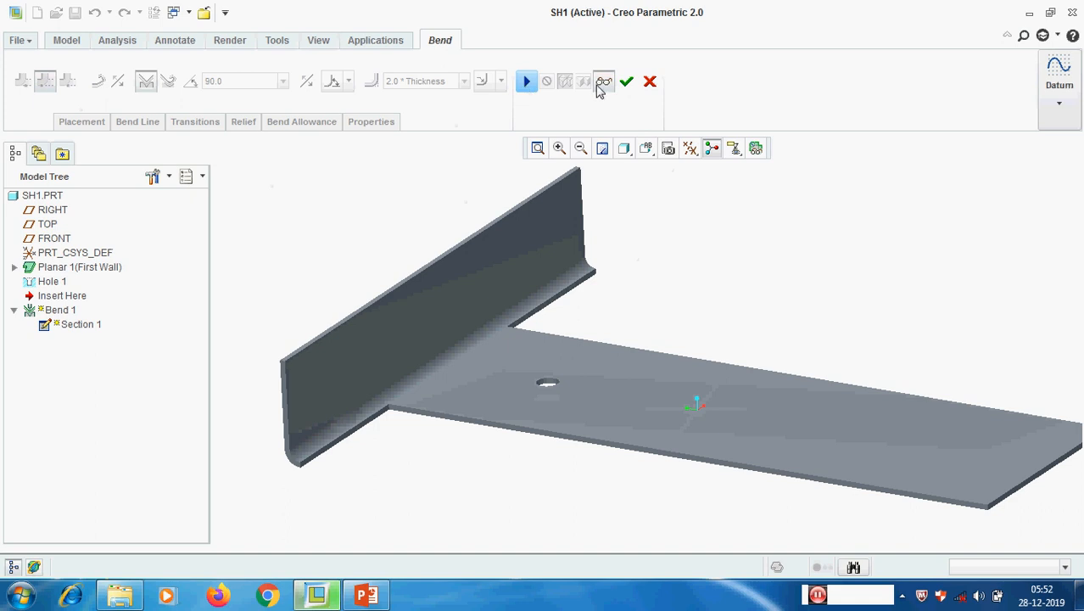
pyautogui.click(625, 81)
pyautogui.scroll(3, 436, 257)
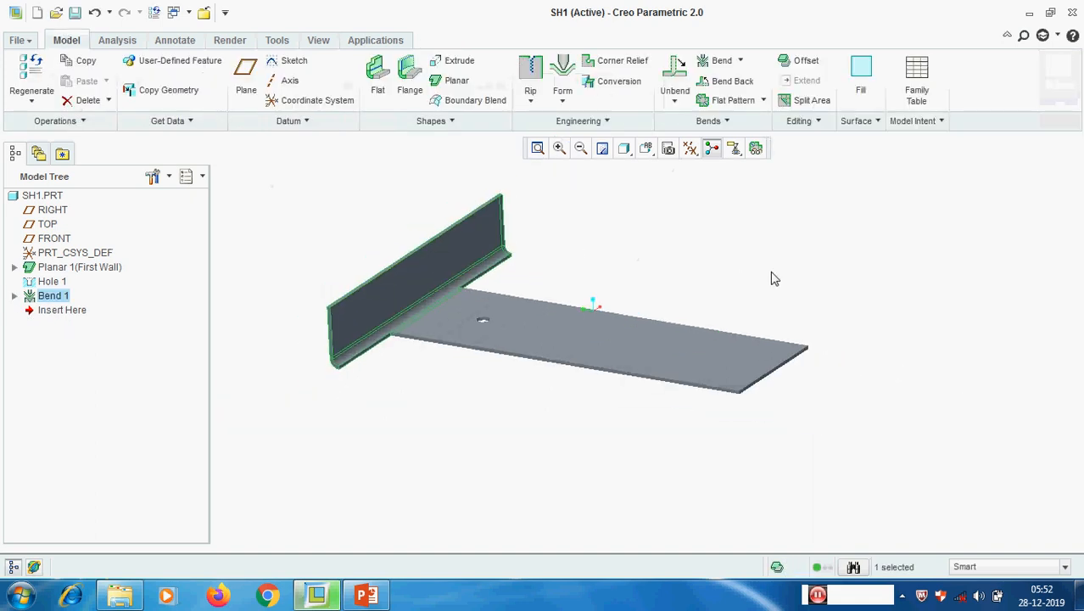
pyautogui.click(771, 278)
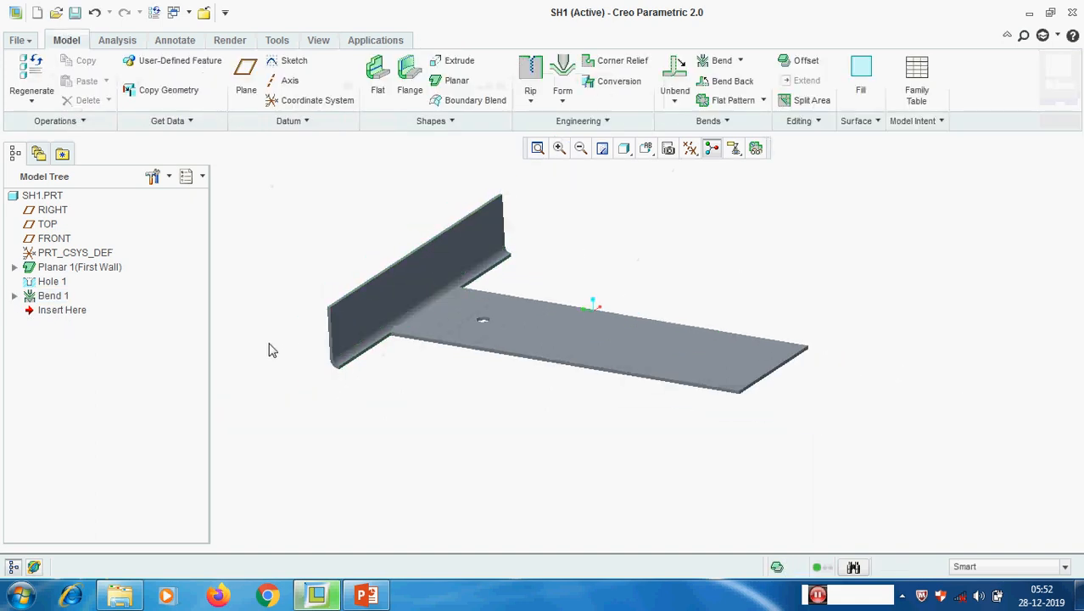
# Step: Delete the completed bend feature from the part and confirm the removal
pyautogui.click(50, 296)
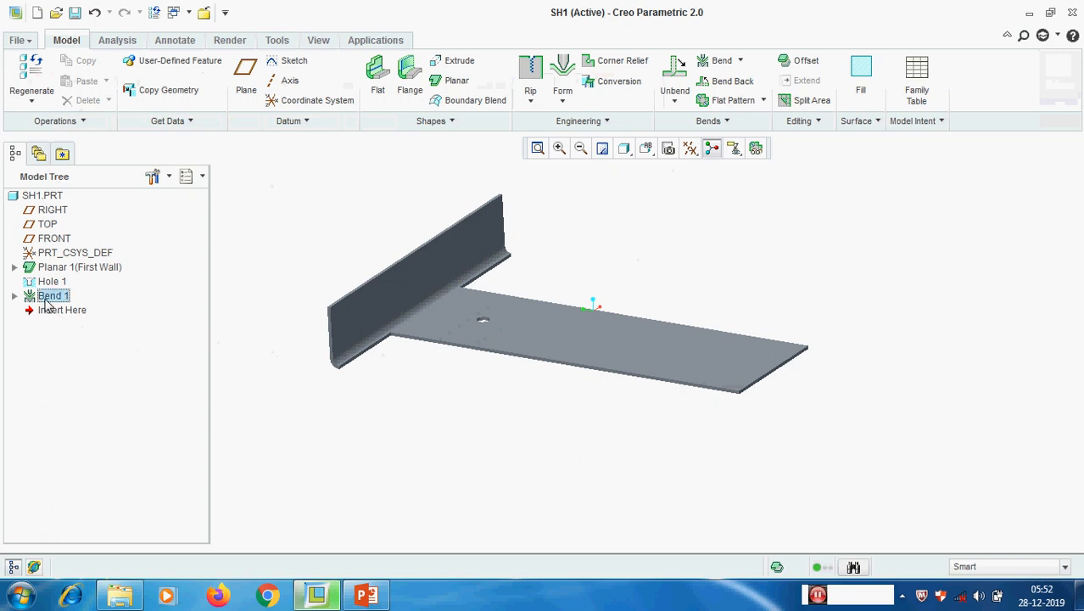
pyautogui.rightClick(51, 296)
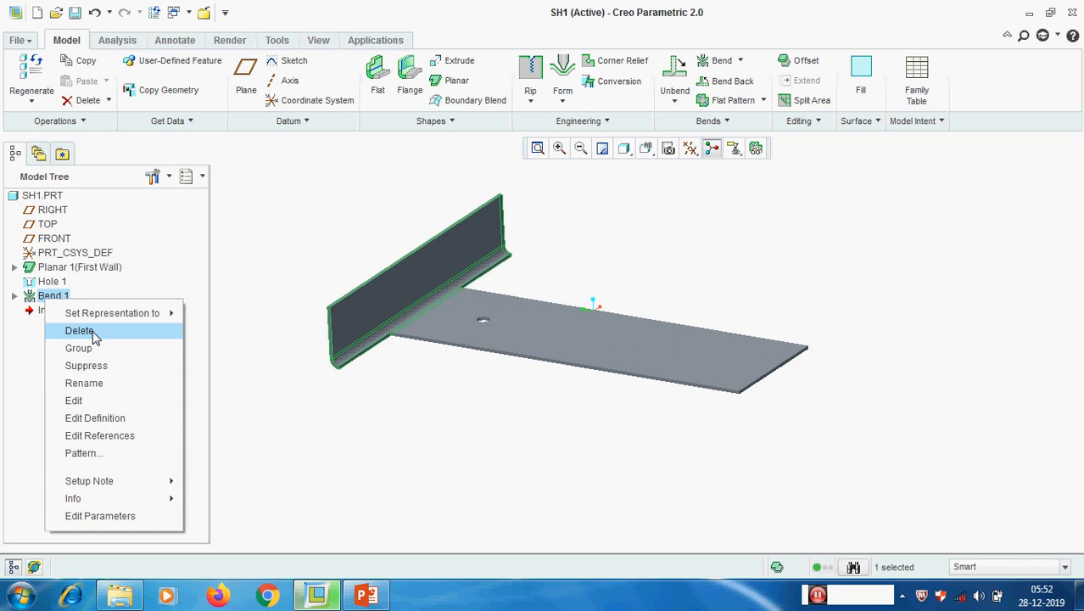
pyautogui.click(93, 330)
pyautogui.click(490, 315)
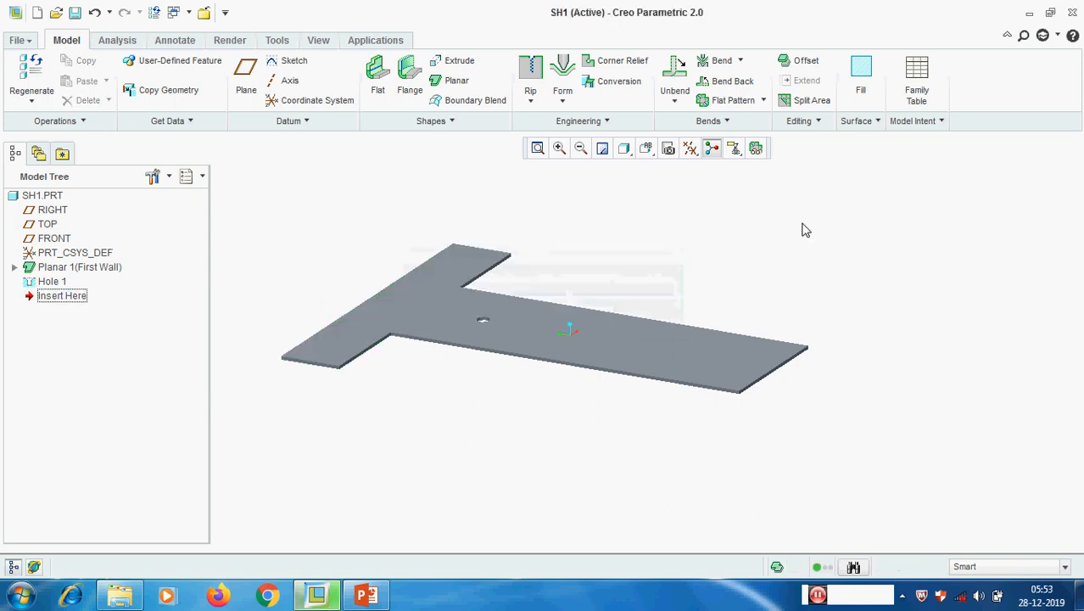
# Step: Start a new bend and choose the front face of the T-shaped wall as its bend surface
pyautogui.moveTo(661, 220); pyautogui.dragTo(602, 236, button='middle')
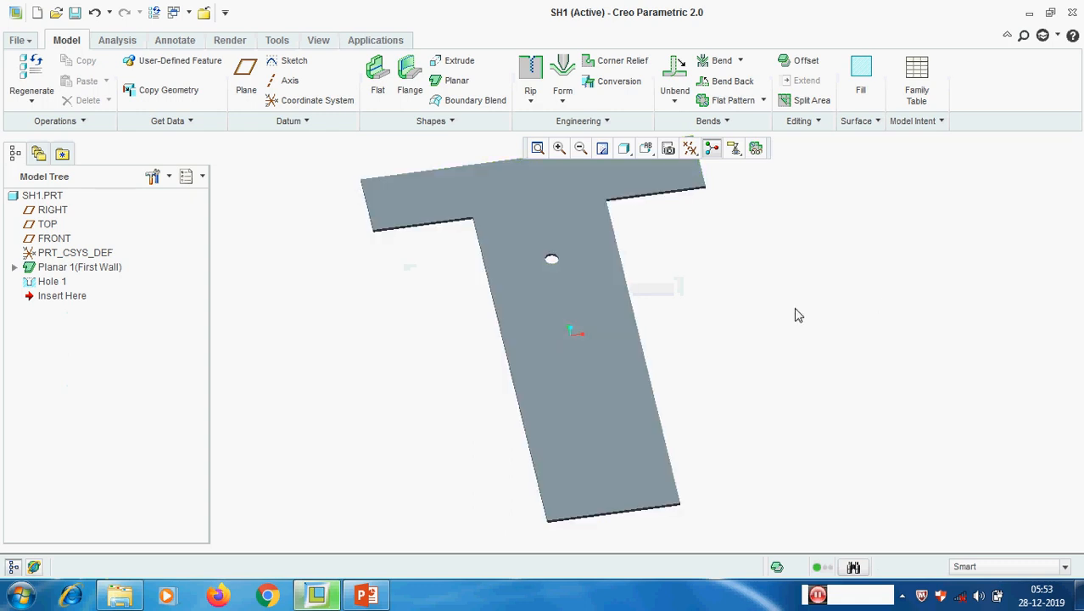
pyautogui.click(720, 61)
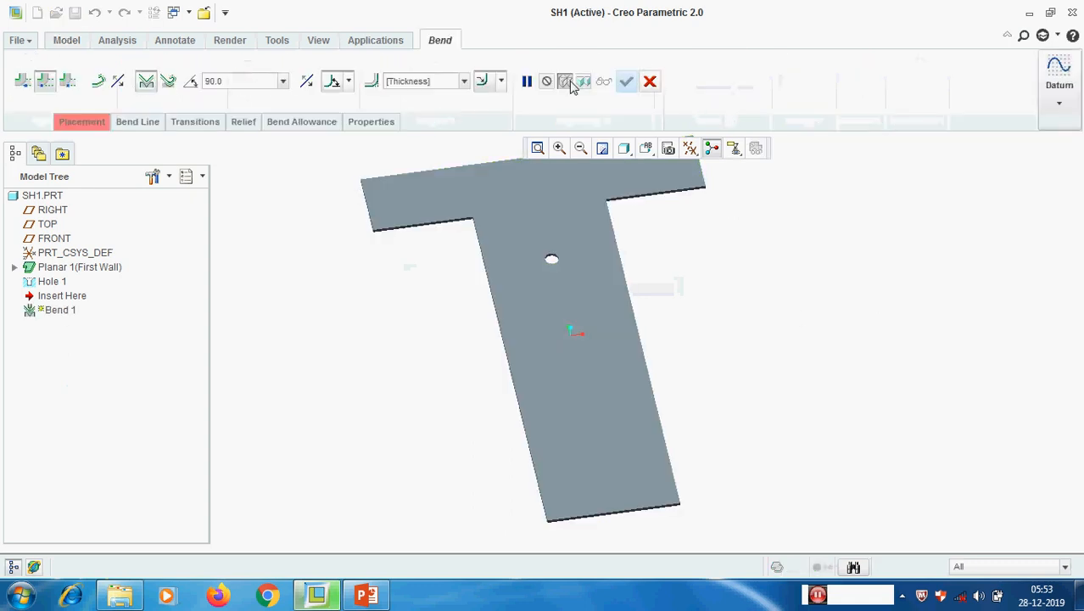
pyautogui.click(73, 123)
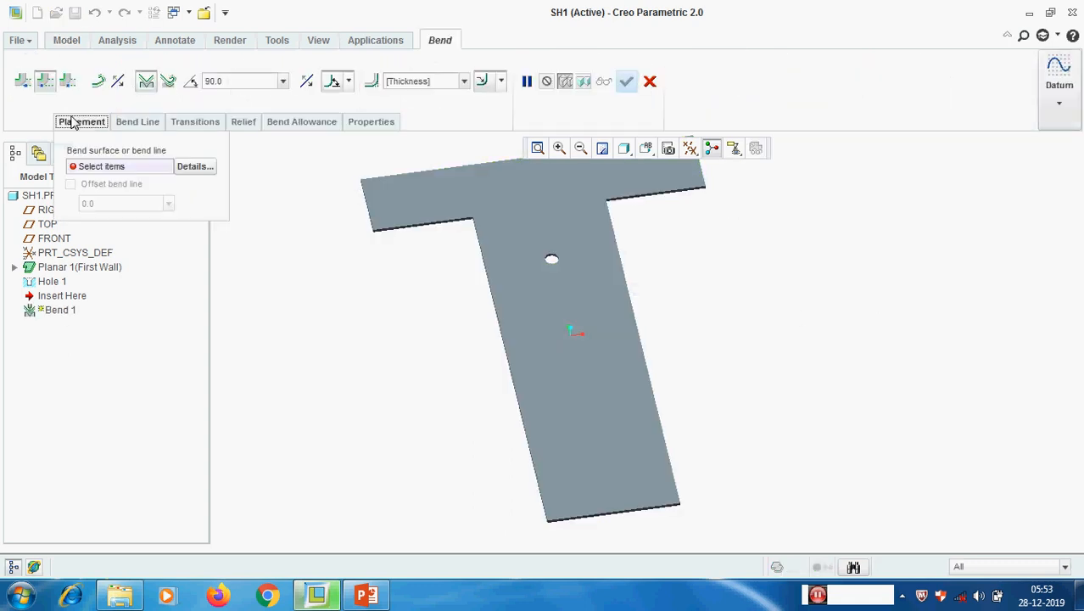
pyautogui.click(573, 334)
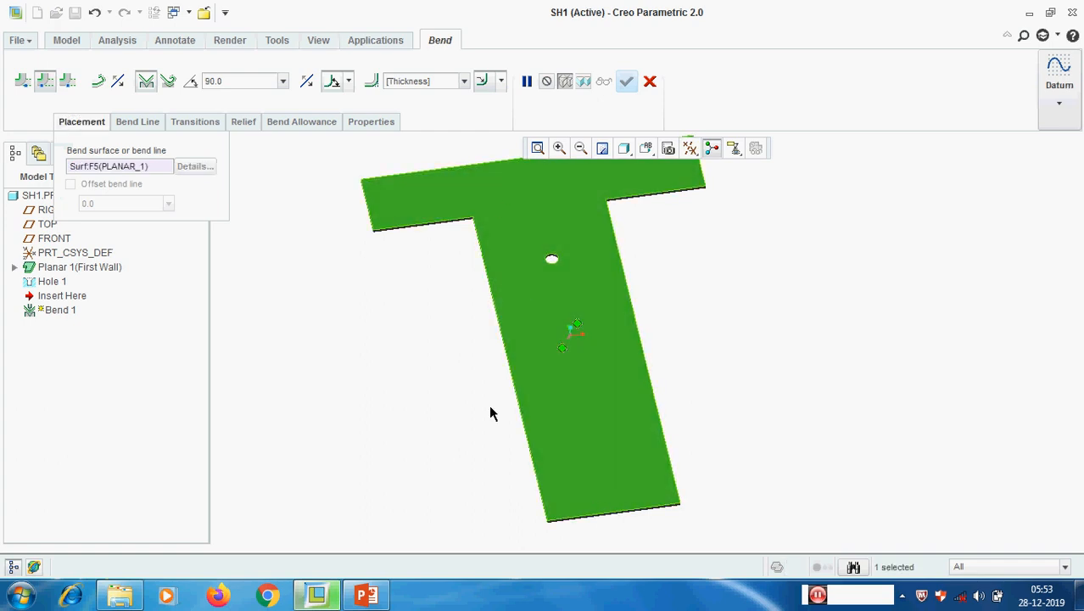
pyautogui.scroll(2, 479, 401)
# Step: Start the bend line sketch in a flat 2D view and add the crossbar's upper edge as a sketch reference
pyautogui.click(140, 123)
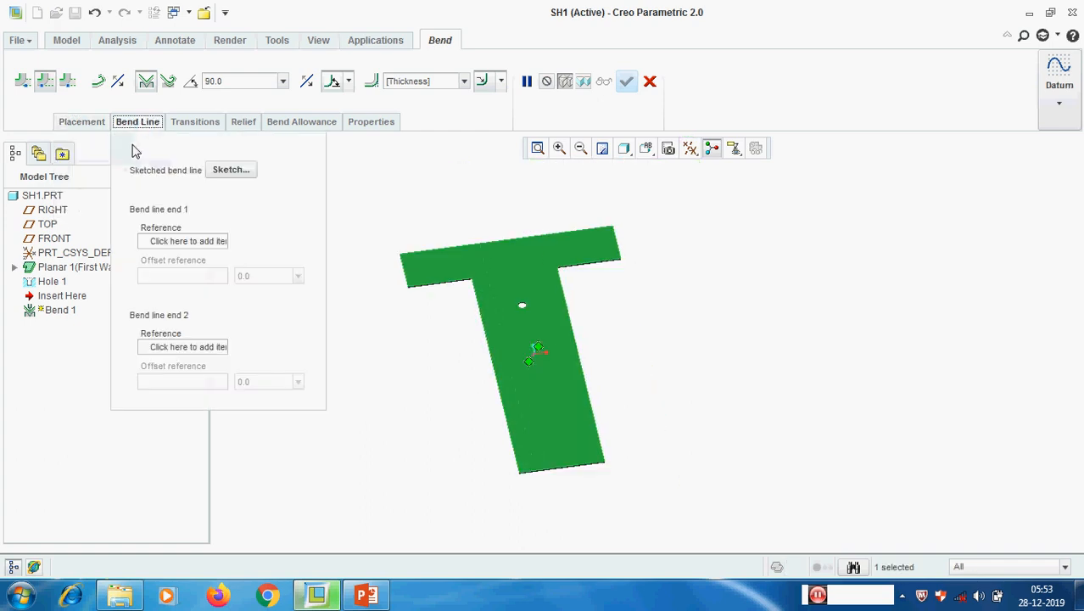
pyautogui.click(229, 171)
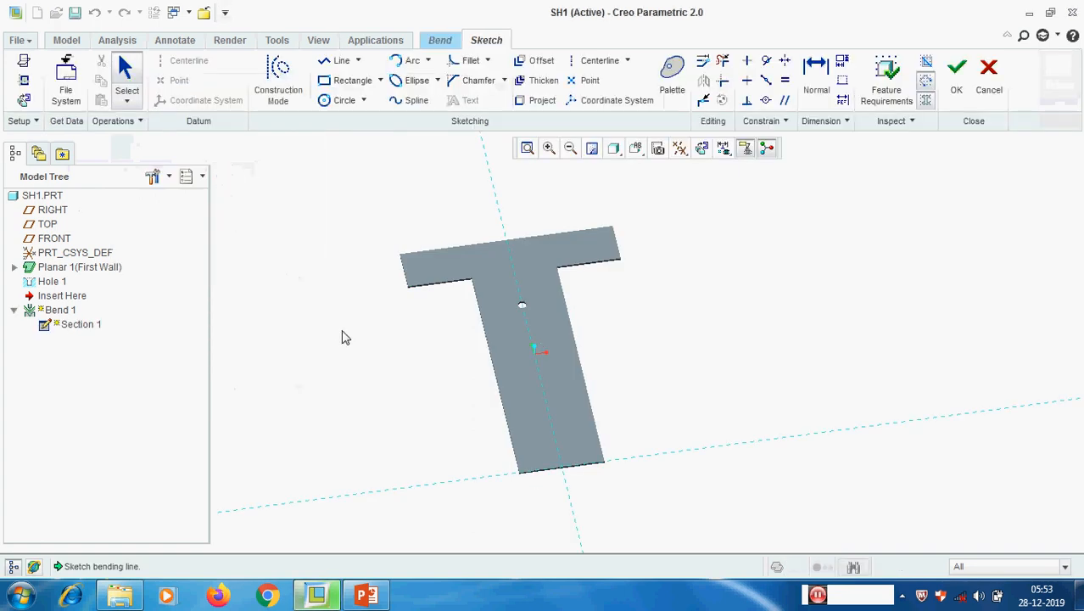
pyautogui.click(24, 100)
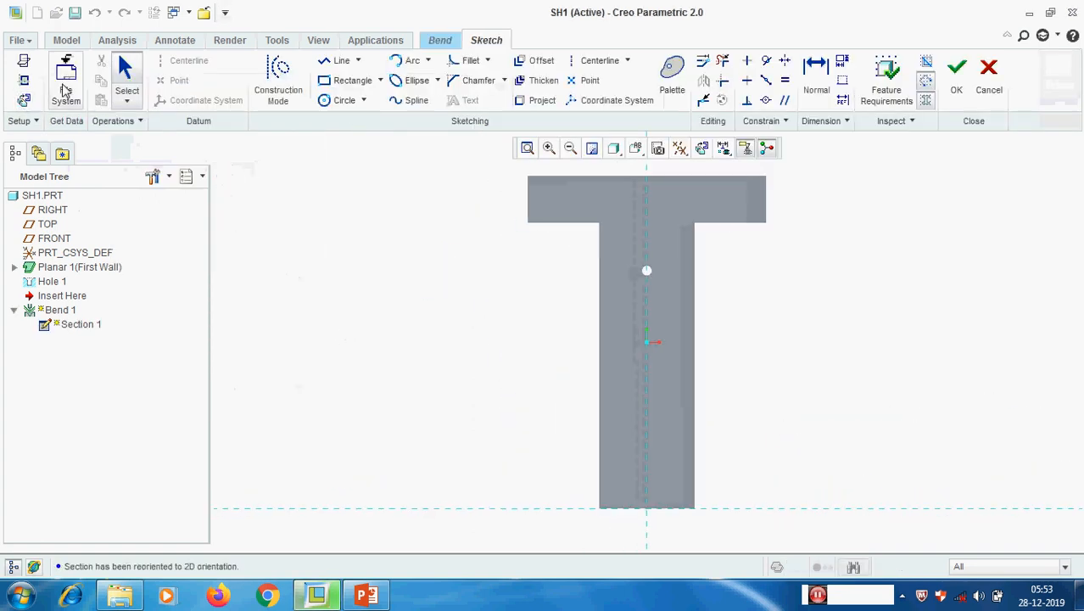
pyautogui.click(631, 178)
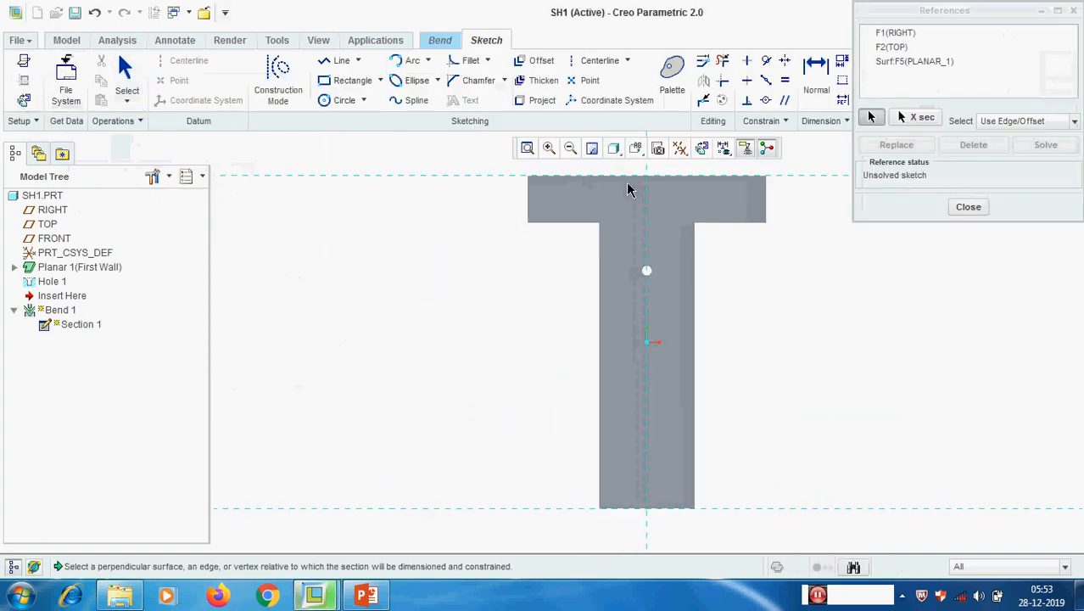
pyautogui.click(967, 207)
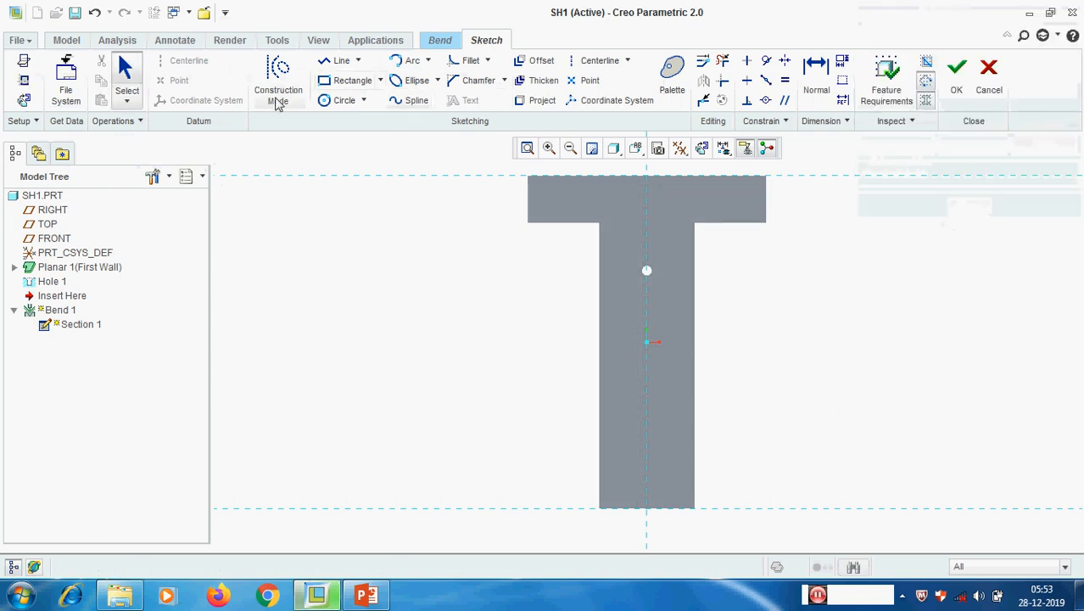
# Step: Sketch a vertical bend line along the T's centre axis from its upper edge to its lower edge and accept the sketch
pyautogui.click(328, 66)
pyautogui.click(647, 178)
pyautogui.click(647, 508)
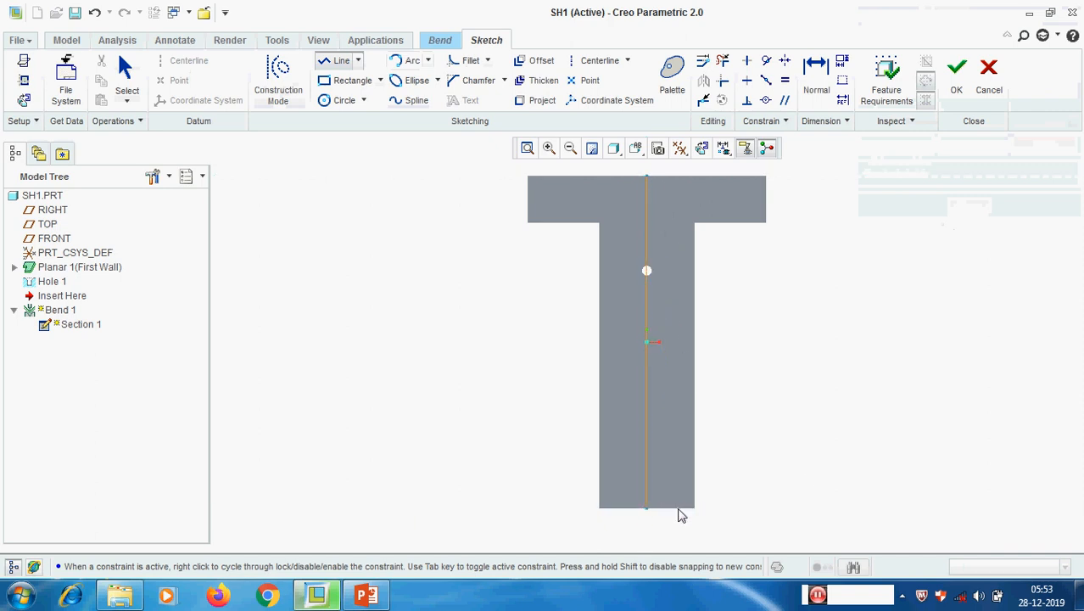
pyautogui.middleClick(848, 414)
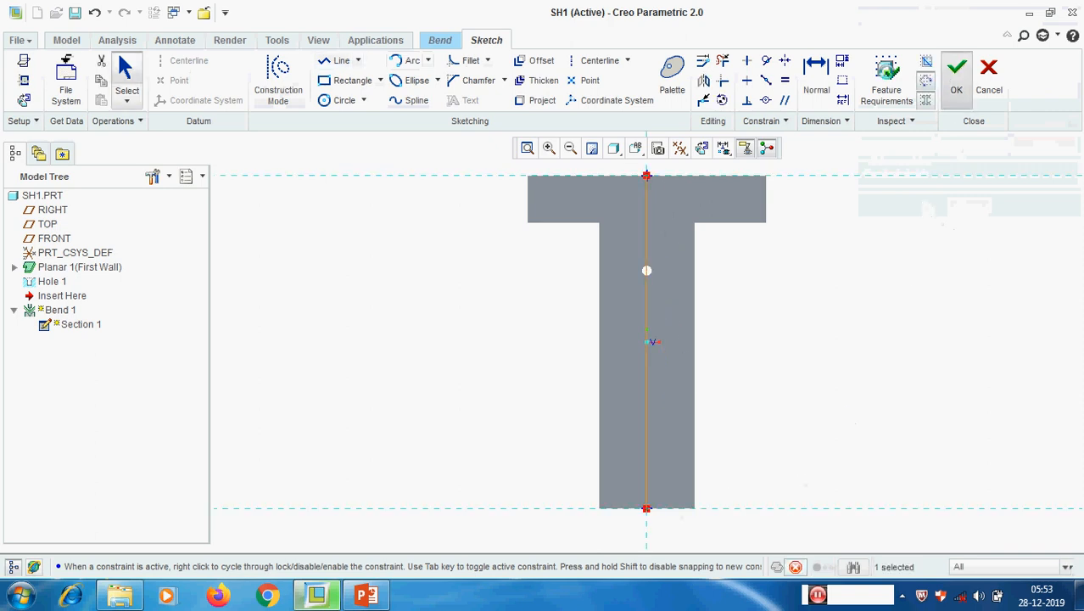
pyautogui.click(956, 80)
# Step: Bend the wall to the end of the surface with an inside radius of 100
pyautogui.scroll(2, 568, 343)
pyautogui.moveTo(617, 352)
pyautogui.mouseDown(button='middle')
pyautogui.moveTo(604, 301)
pyautogui.moveTo(666, 295)
pyautogui.mouseUp(button='middle')
pyautogui.scroll(-2, 666, 298)
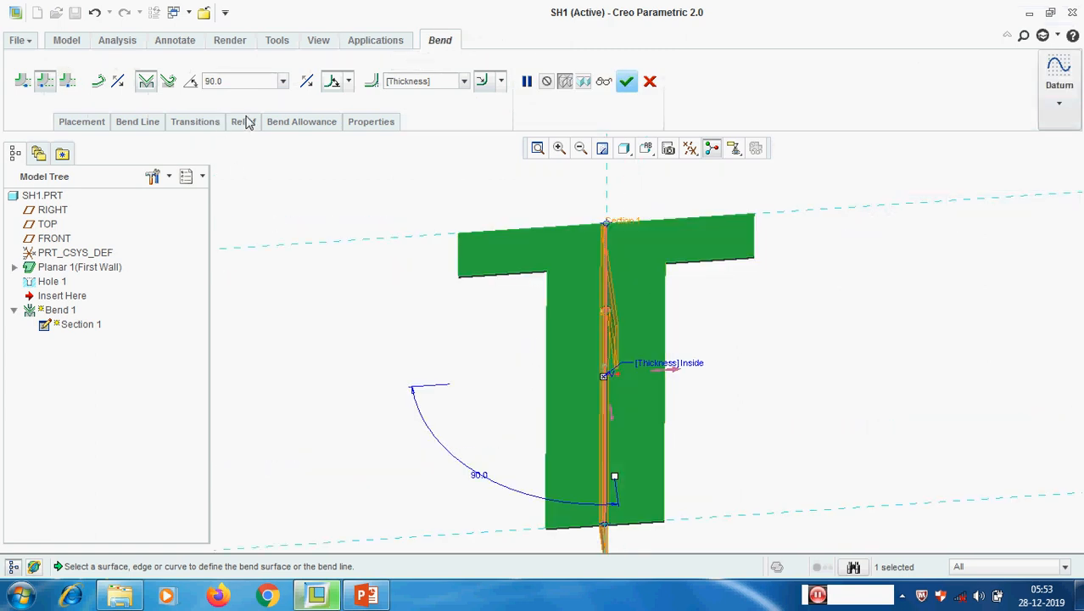
pyautogui.click(169, 82)
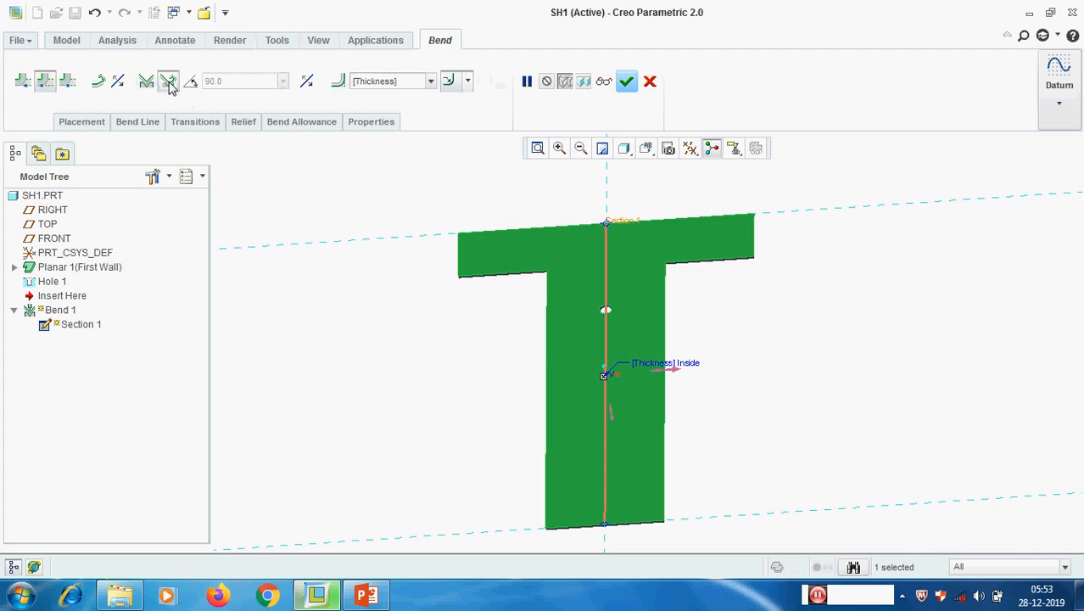
pyautogui.click(415, 80)
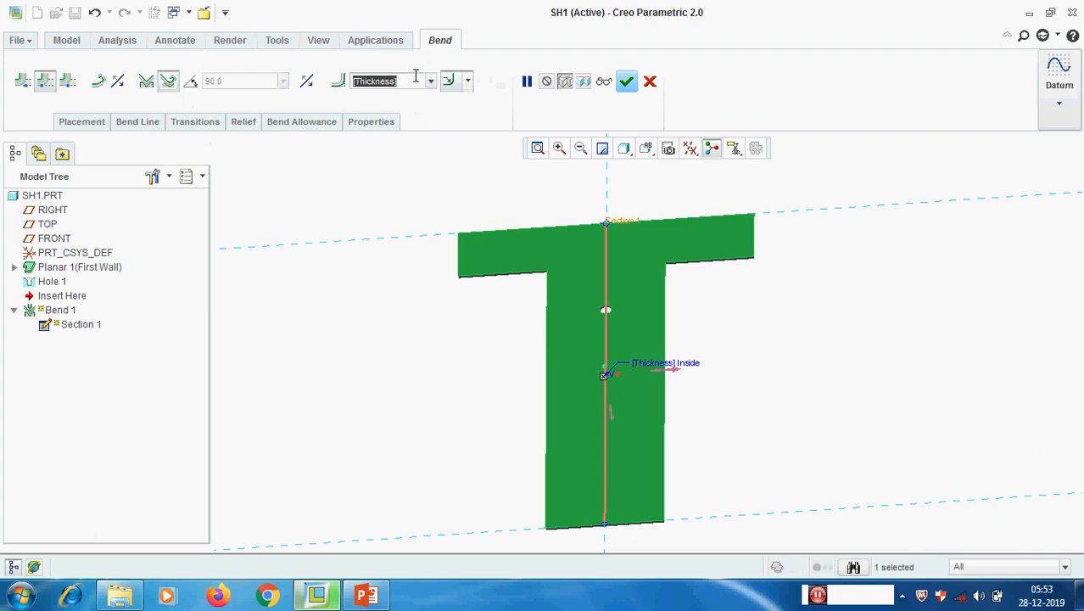
pyautogui.write('100')
pyautogui.press('Return')
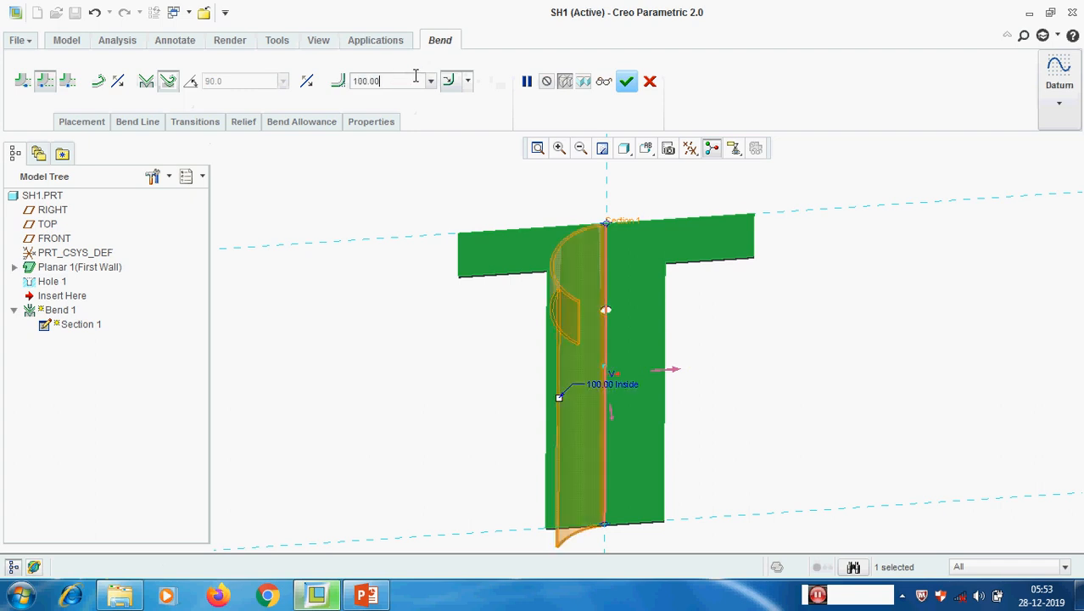
# Step: Flip the bend direction and apply the bend to the material on both sides of the bend line
pyautogui.moveTo(452, 299)
pyautogui.mouseDown(button='middle')
pyautogui.moveTo(477, 273)
pyautogui.moveTo(443, 290)
pyautogui.mouseUp(button='middle')
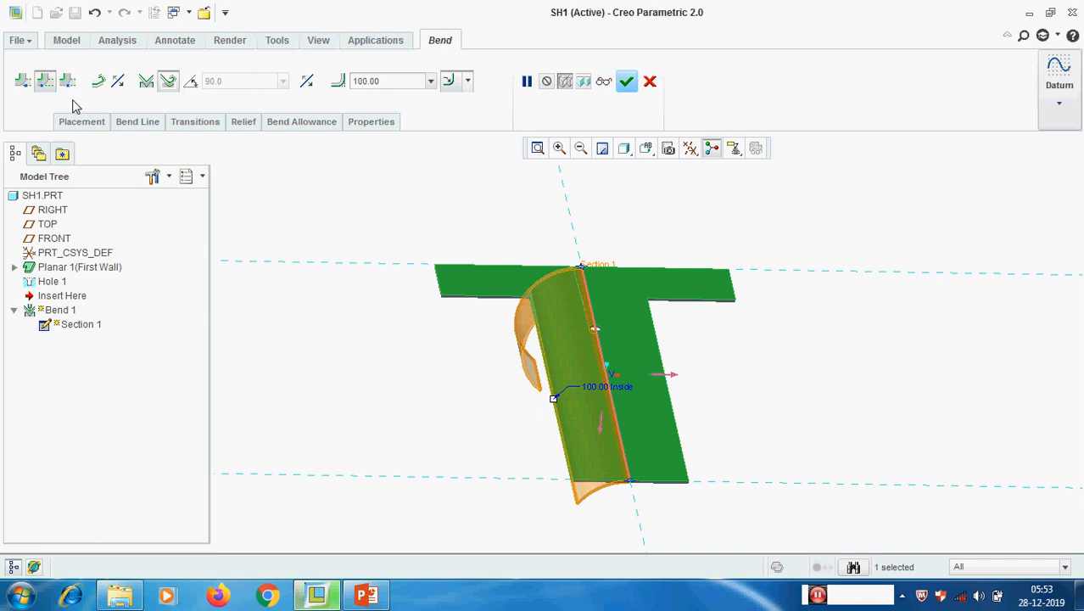
pyautogui.click(598, 423)
pyautogui.moveTo(561, 356); pyautogui.dragTo(642, 286, button='middle')
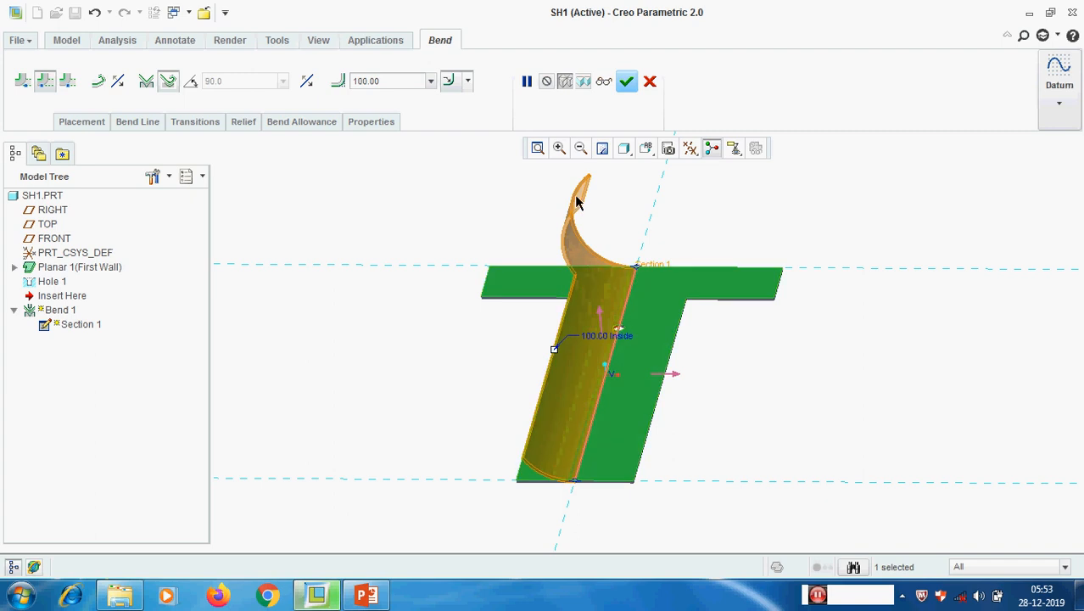
pyautogui.click(68, 85)
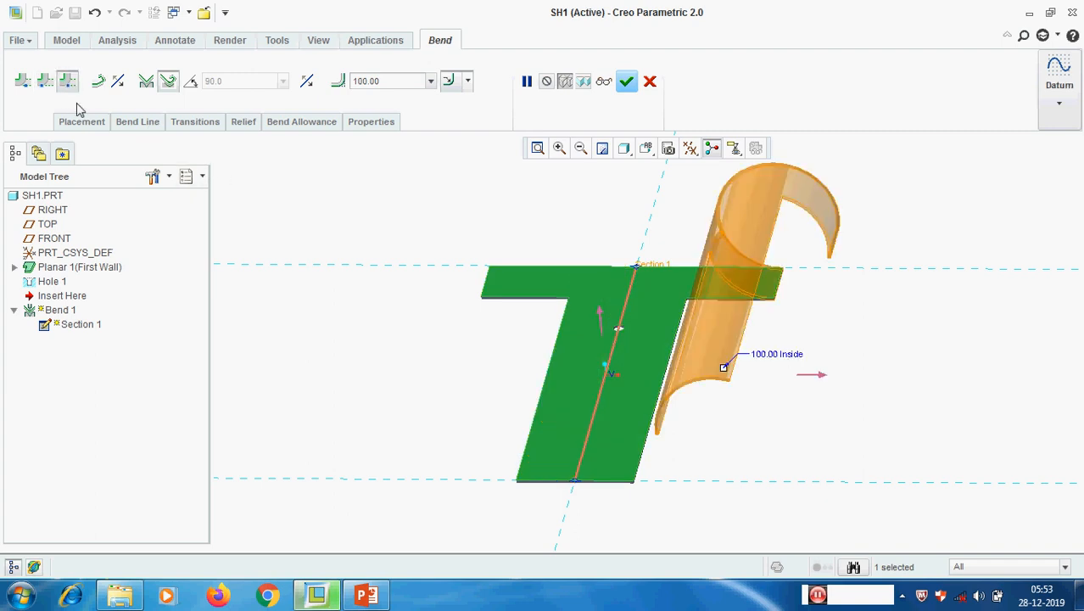
pyautogui.moveTo(660, 280); pyautogui.dragTo(642, 307, button='middle')
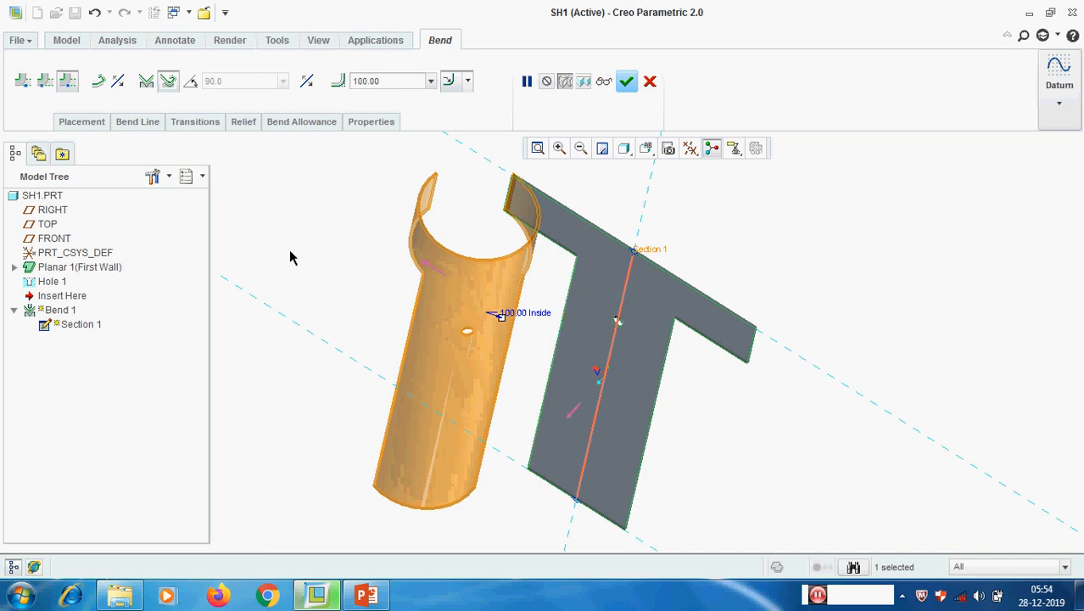
# Step: Try inside bend radii of 150 and 80 on the rolled wall
pyautogui.doubleClick(395, 81)
pyautogui.write('150')
pyautogui.press('Return')
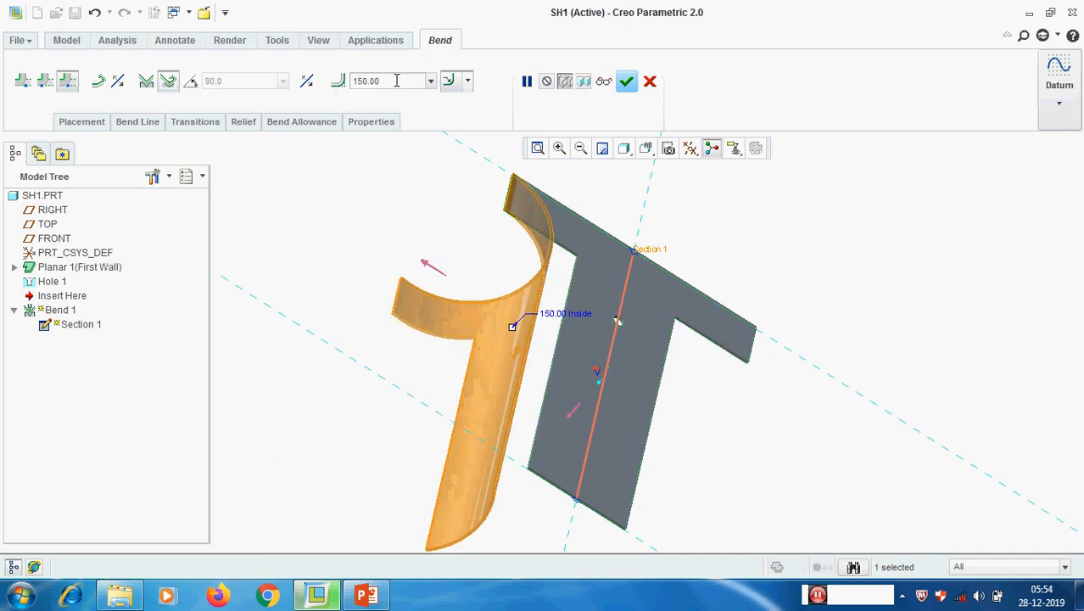
pyautogui.doubleClick(395, 80)
pyautogui.write('80')
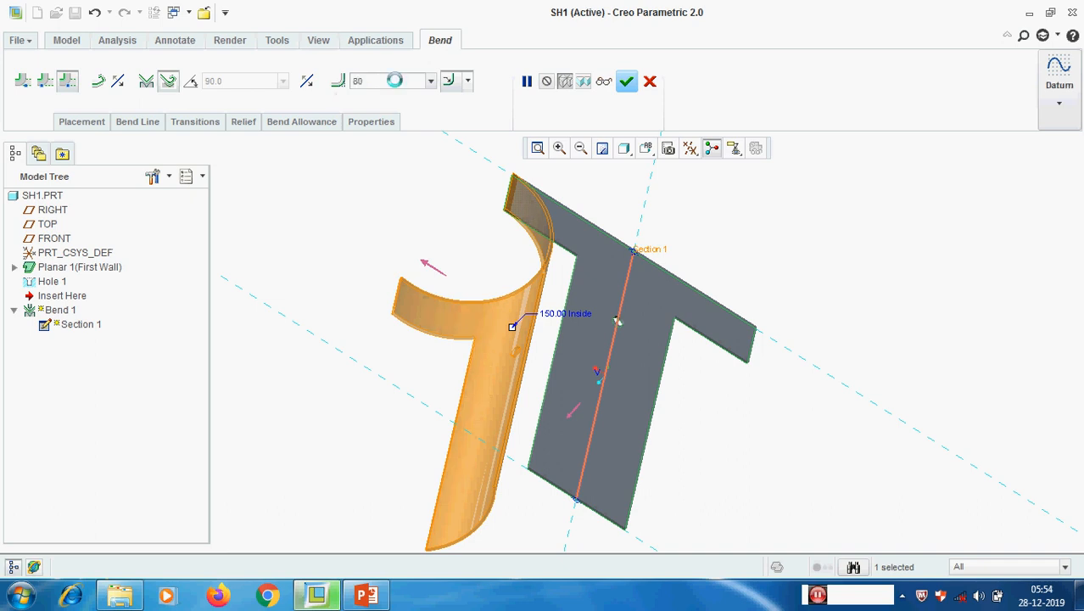
pyautogui.press('Return')
# Step: Set the inside bend radius to 90, preview the rolled part from several angles, and resume editing the bend
pyautogui.doubleClick(394, 80)
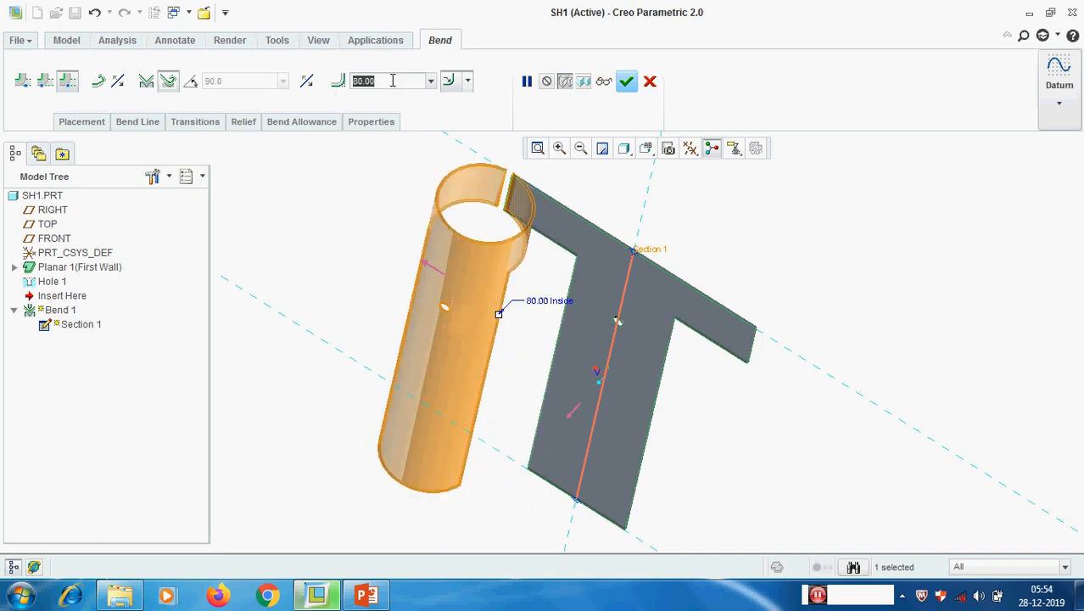
pyautogui.write('90')
pyautogui.press('Return')
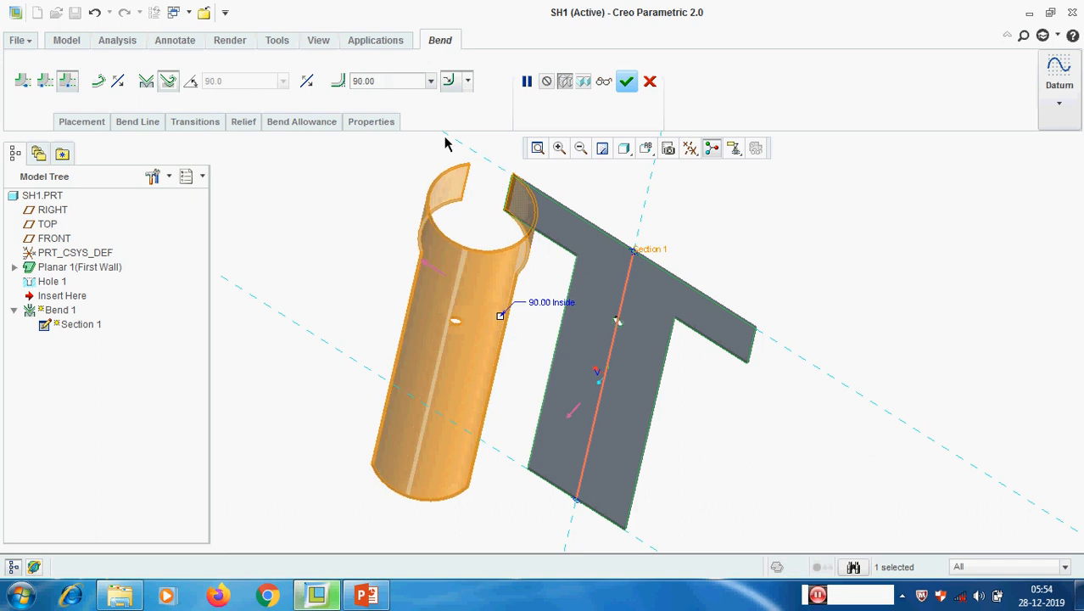
pyautogui.click(603, 80)
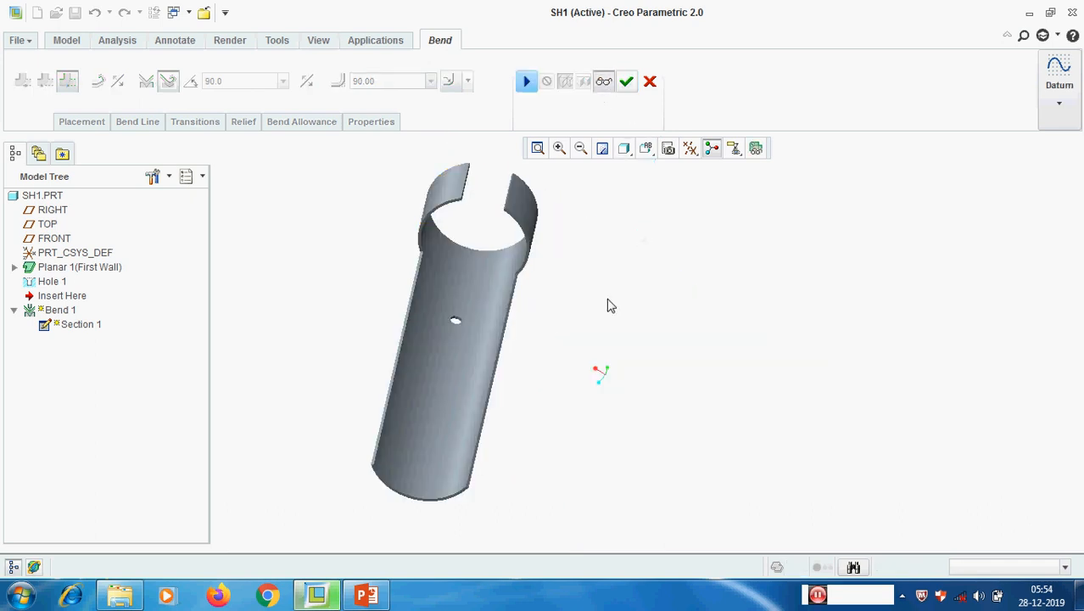
pyautogui.moveTo(536, 301); pyautogui.dragTo(581, 230, button='middle')
pyautogui.scroll(-2, 596, 313)
pyautogui.scroll(1, 603, 227)
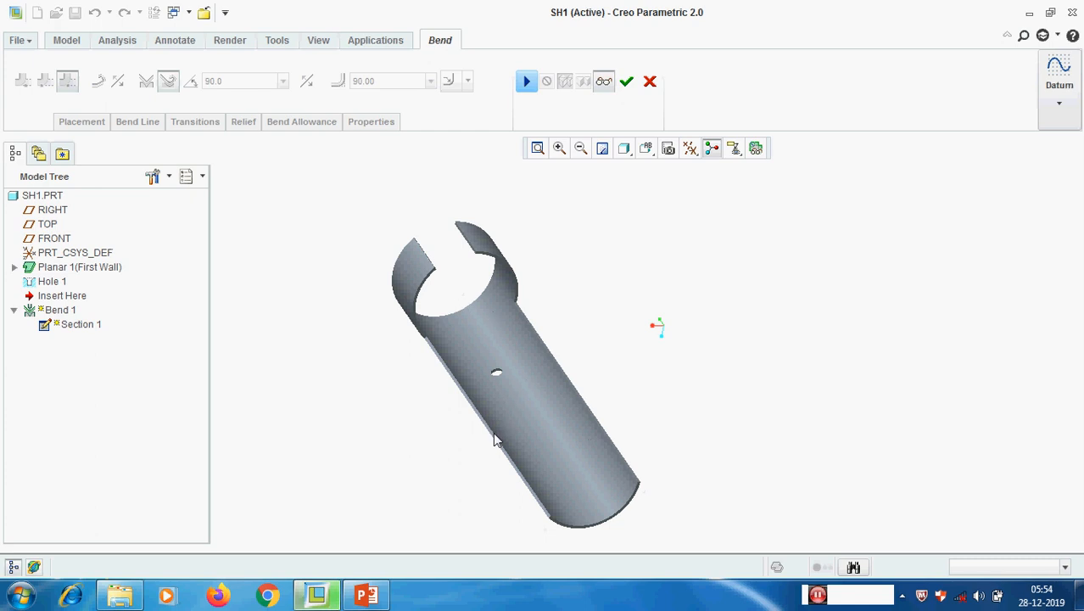
pyautogui.click(526, 82)
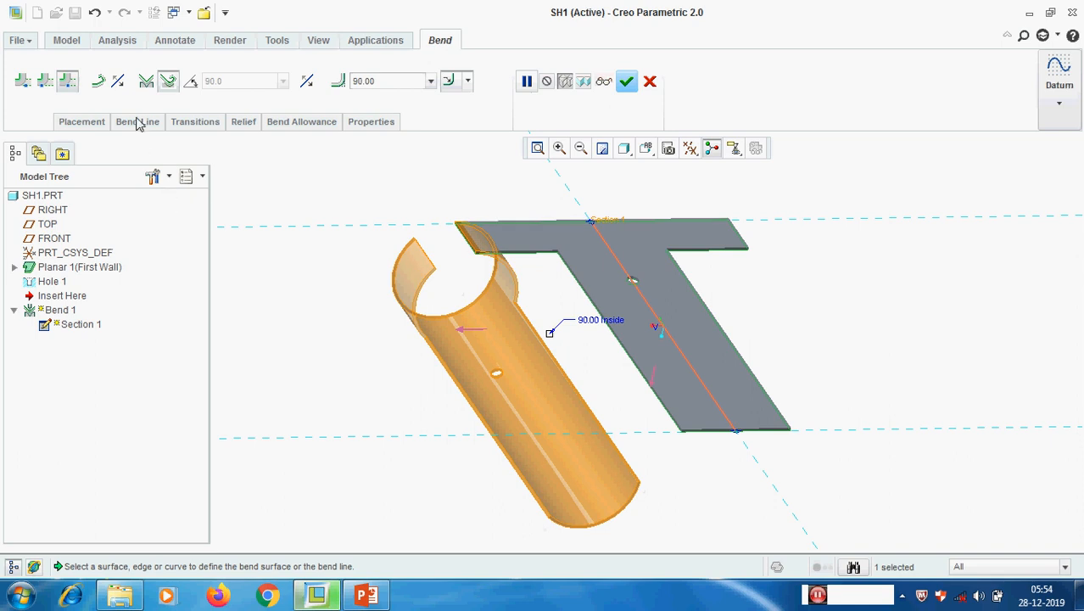
# Step: Start the sketch for the bend's first transition, Transition 1, on the flat T-shaped wall
pyautogui.click(190, 122)
pyautogui.click(210, 154)
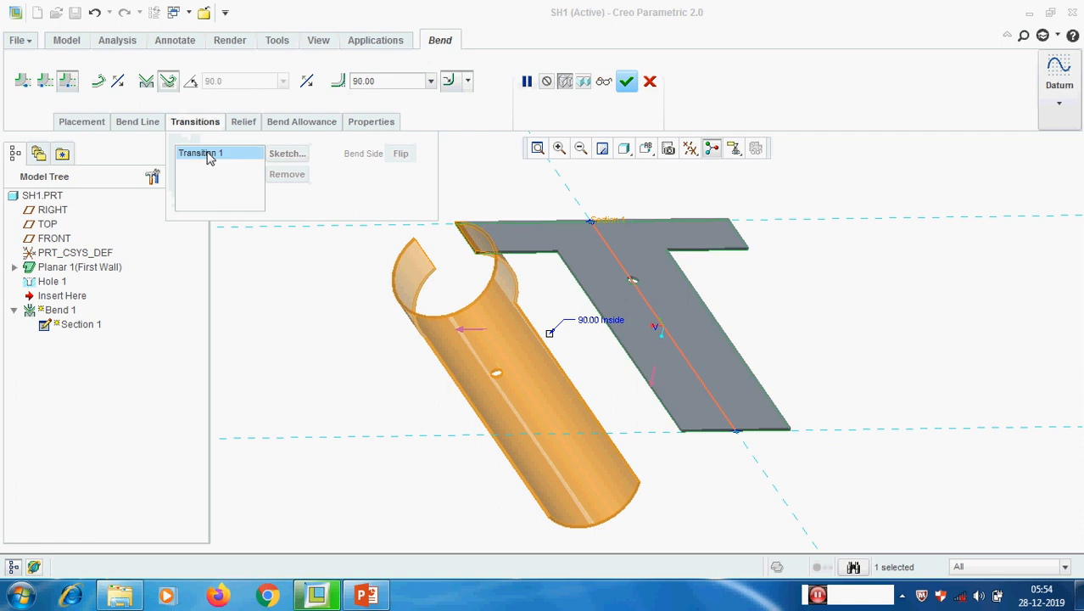
pyautogui.click(287, 155)
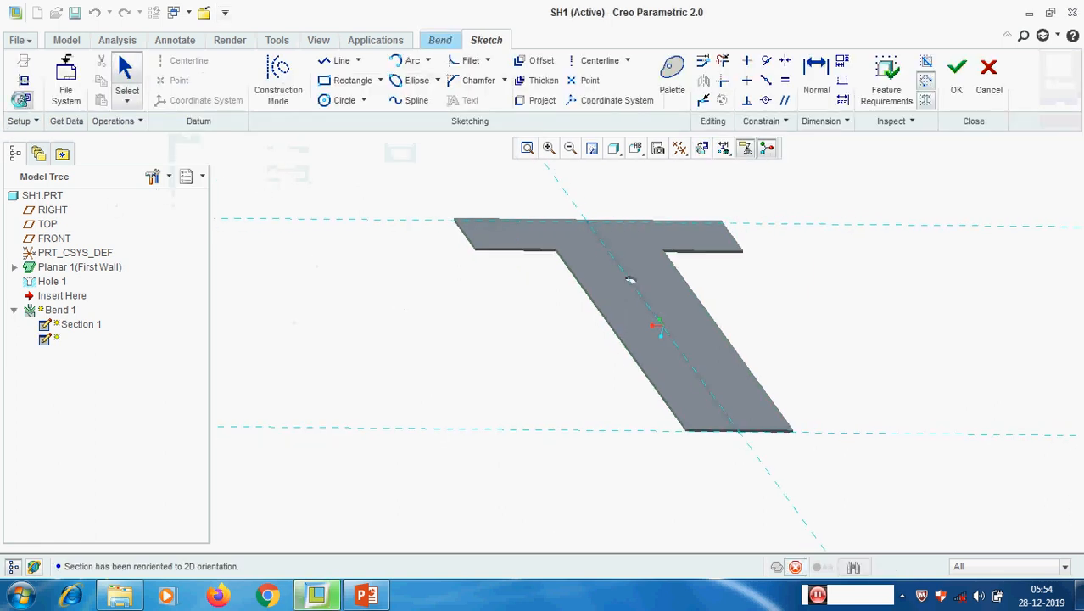
pyautogui.scroll(-3, 488, 235)
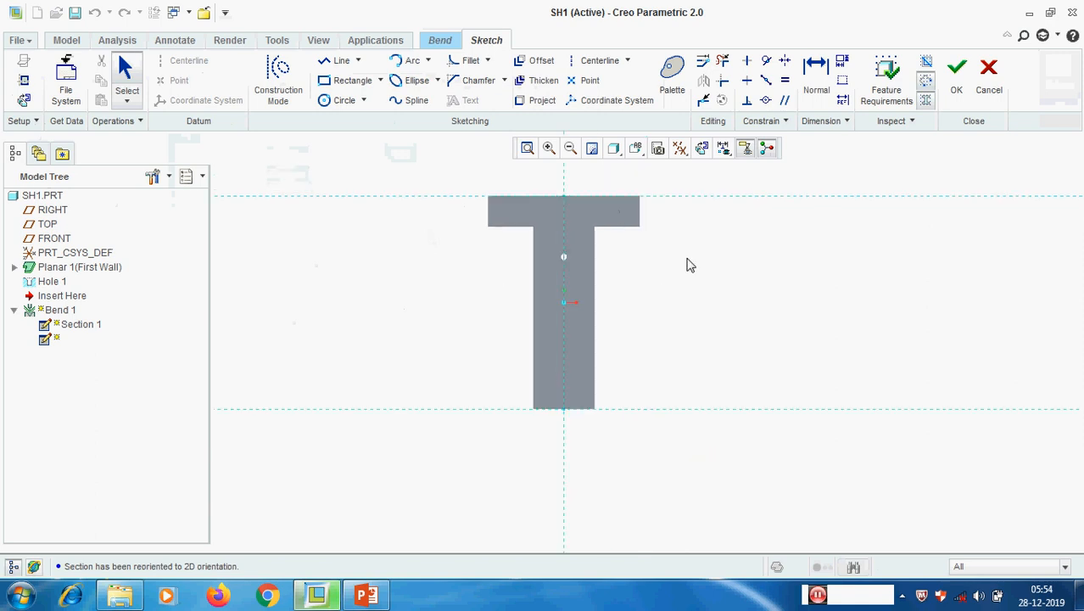
# Step: Add both side edges of the T's stem and the crossbar's lower edge as references for the transition sketch
pyautogui.rightClick(688, 263)
pyautogui.click(759, 293)
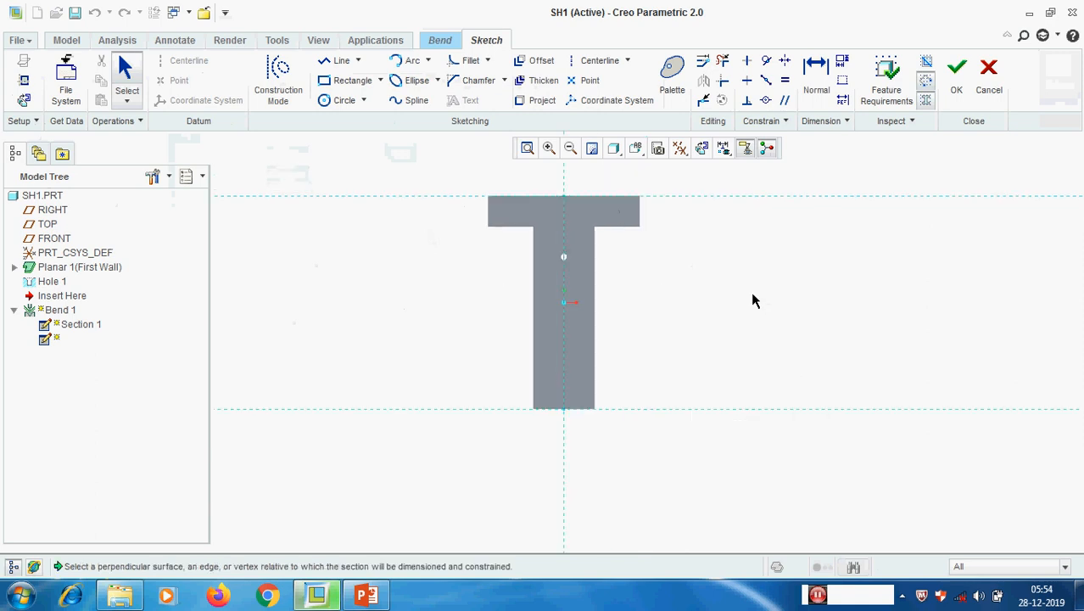
pyautogui.scroll(3, 593, 241)
pyautogui.click(592, 250)
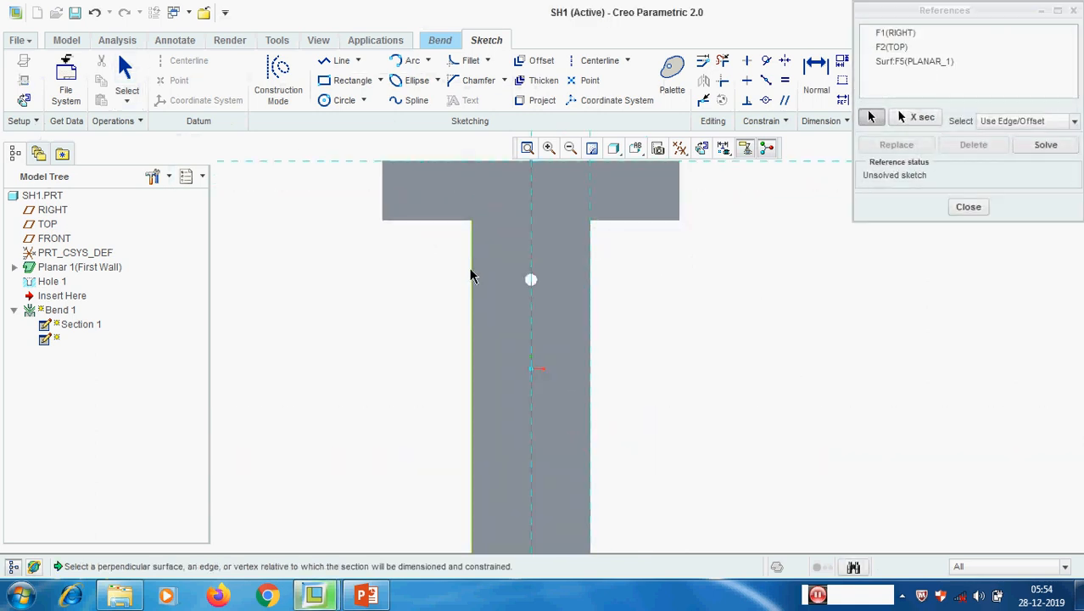
pyautogui.click(471, 273)
pyautogui.click(637, 230)
pyautogui.scroll(-2, 604, 259)
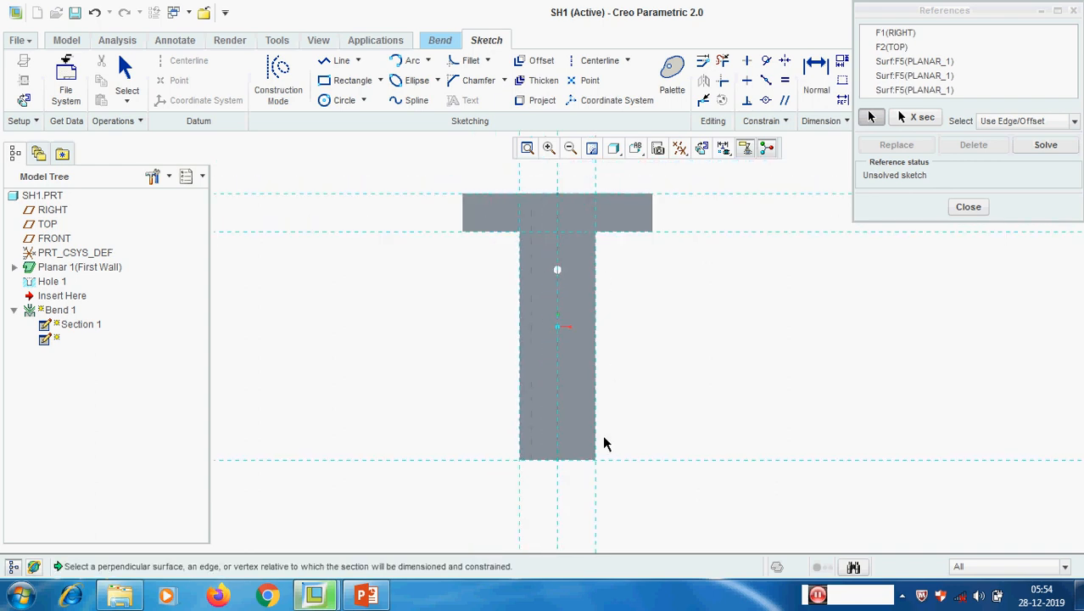
# Step: Sketch two horizontal lines across the T's stem, one along the crossbar's lower edge and one about 264 above the stem's bottom edge
pyautogui.click(968, 207)
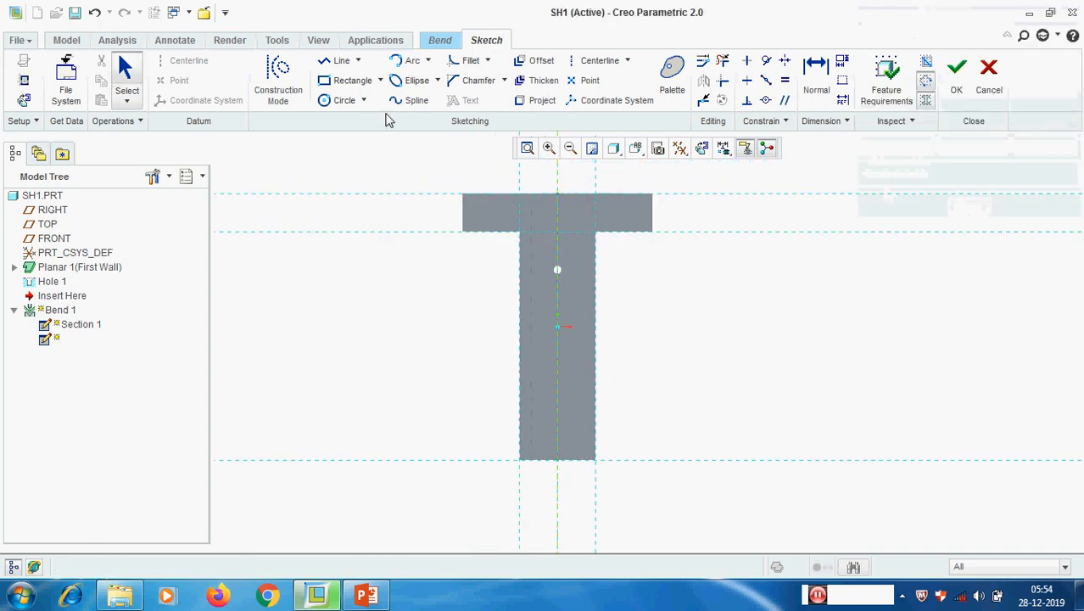
pyautogui.click(336, 61)
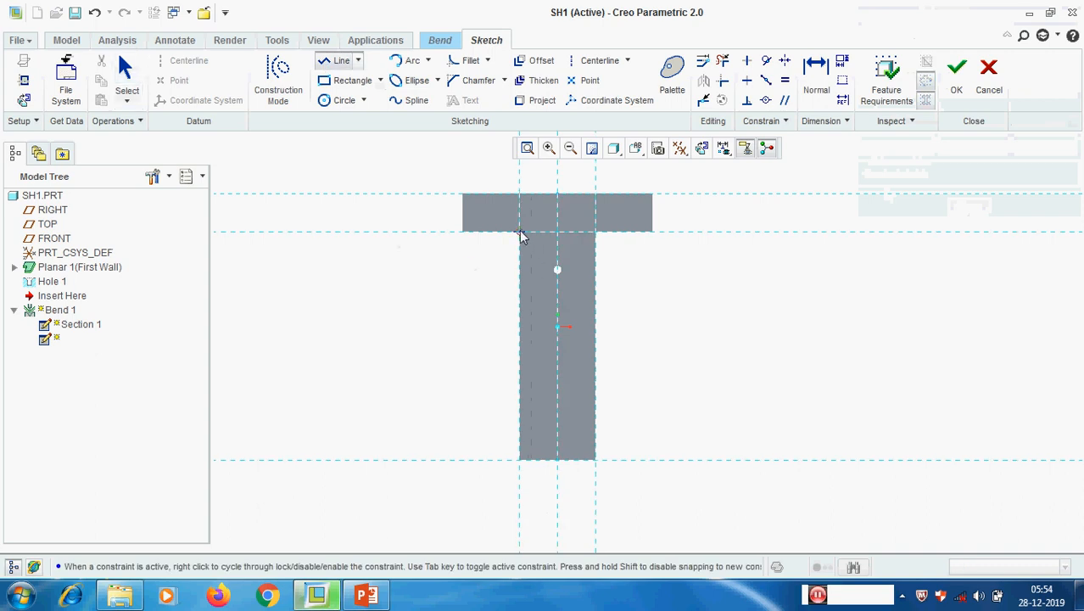
pyautogui.click(599, 241)
pyautogui.middleClick(636, 277)
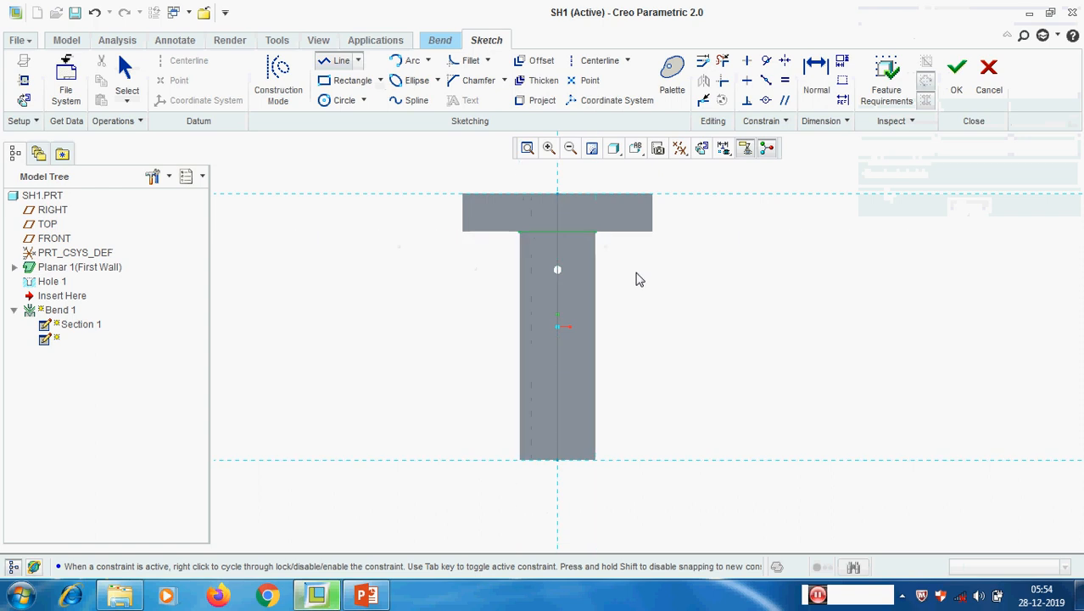
pyautogui.click(520, 361)
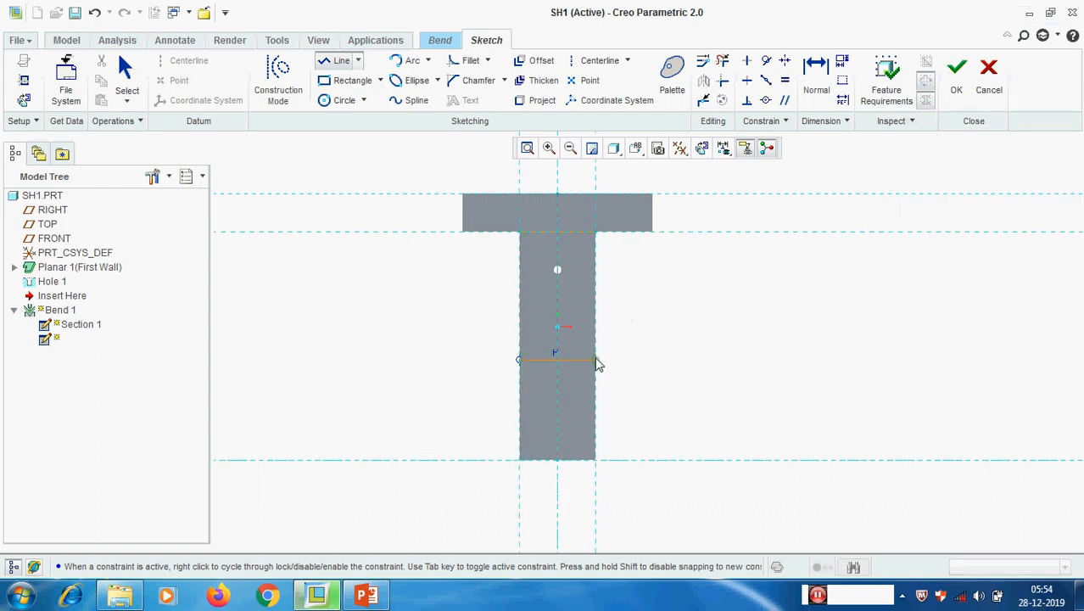
pyautogui.click(595, 360)
pyautogui.middleClick(636, 363)
pyautogui.middleClick(636, 365)
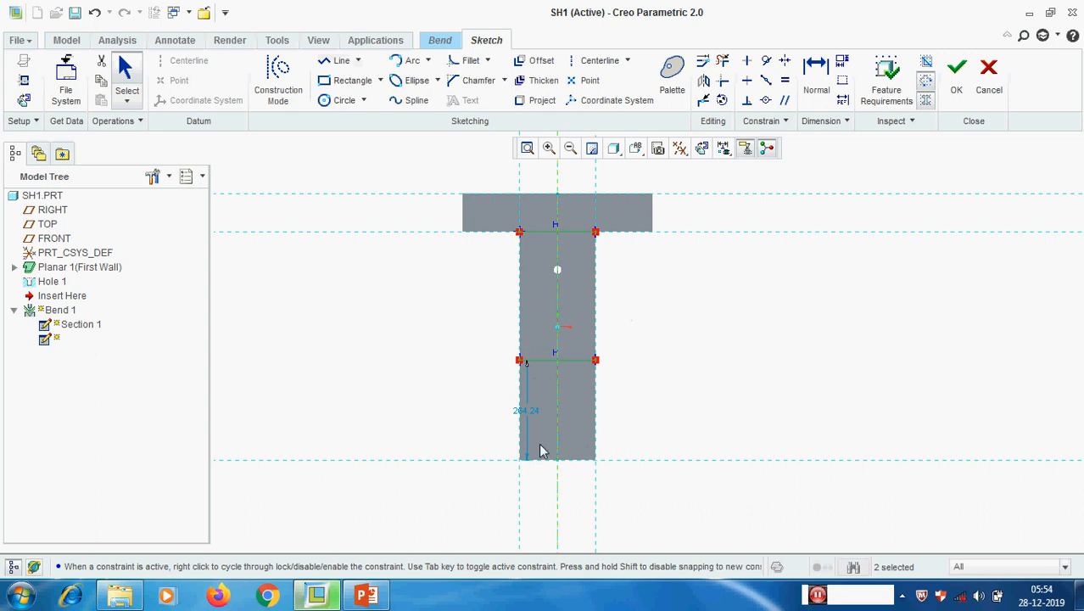
# Step: Set the lower transition line's distance from the stem's bottom edge to 300 and finish the transition sketch
pyautogui.moveTo(525, 411); pyautogui.dragTo(464, 412)
pyautogui.doubleClick(465, 412)
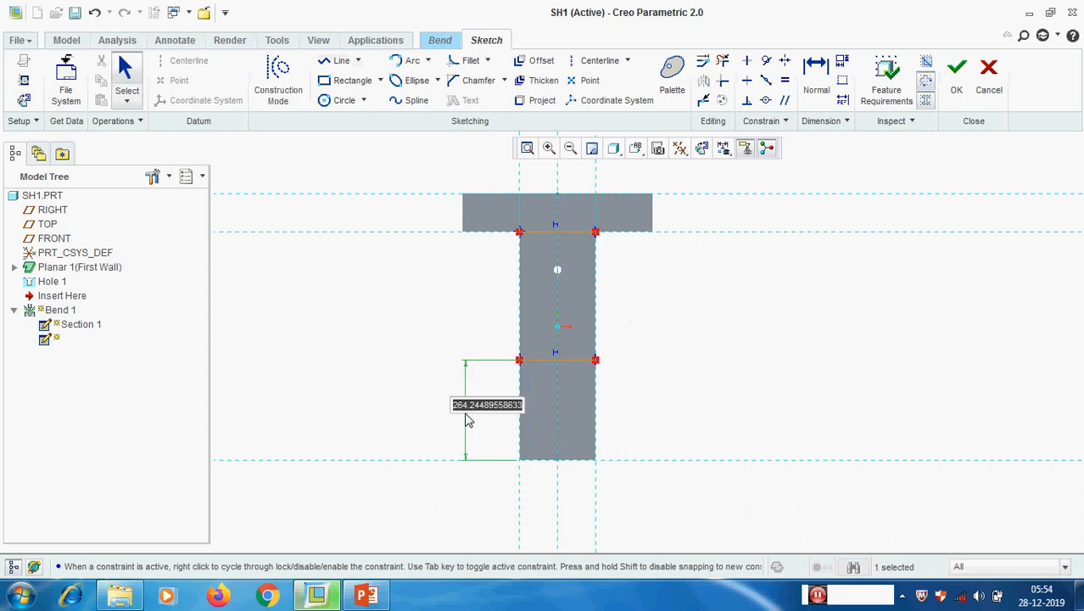
pyautogui.write('300')
pyautogui.press('Return')
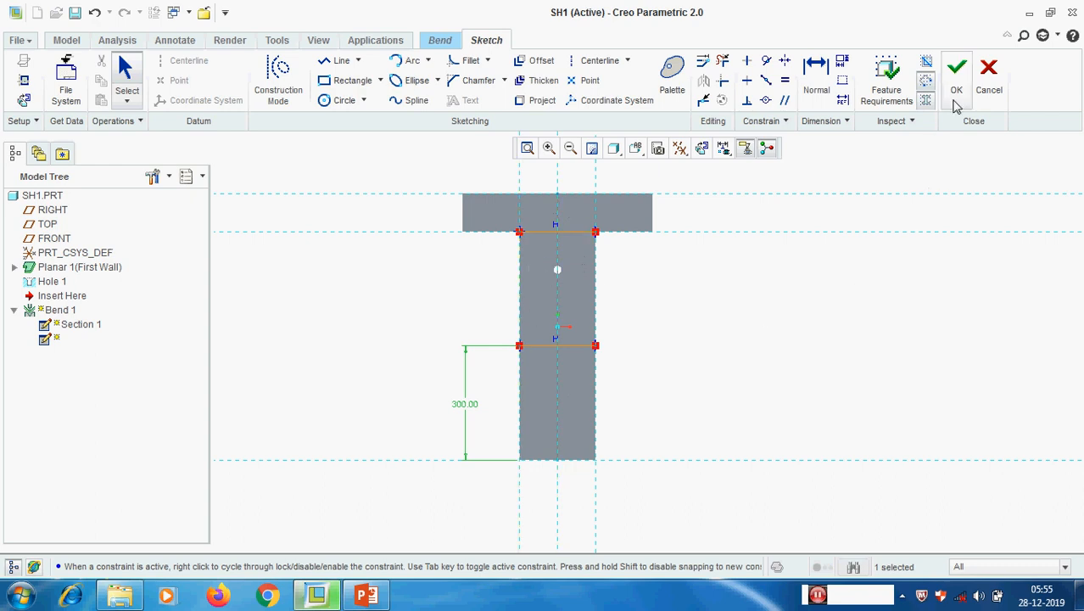
pyautogui.click(954, 74)
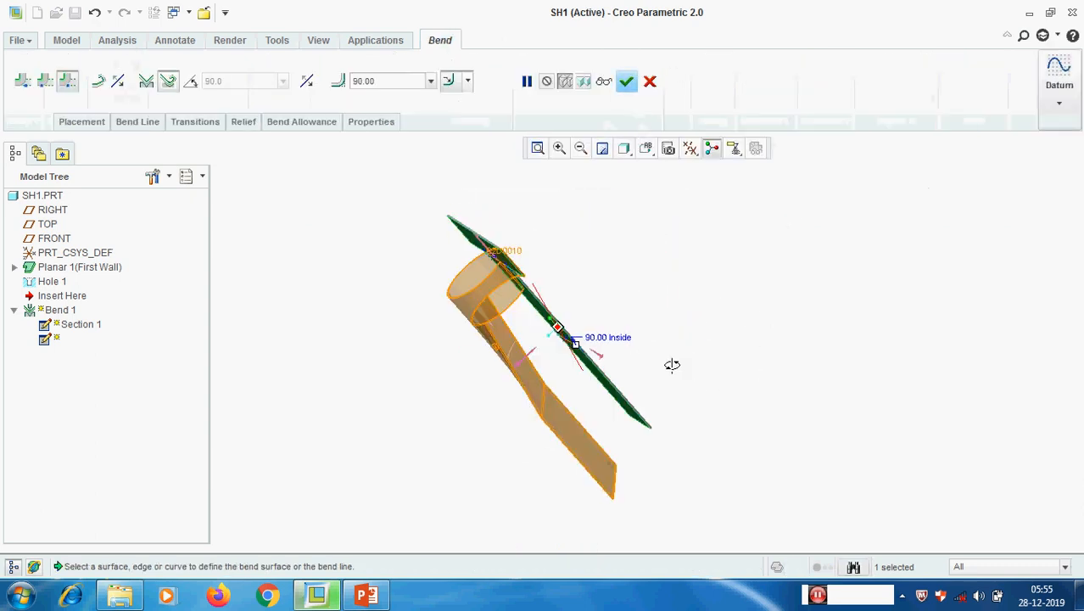
# Step: Preview the rolled part with its transition, examine the shape between crossbar and stem, and resume editing the bend
pyautogui.click(603, 81)
pyautogui.moveTo(636, 295); pyautogui.dragTo(617, 333, button='middle')
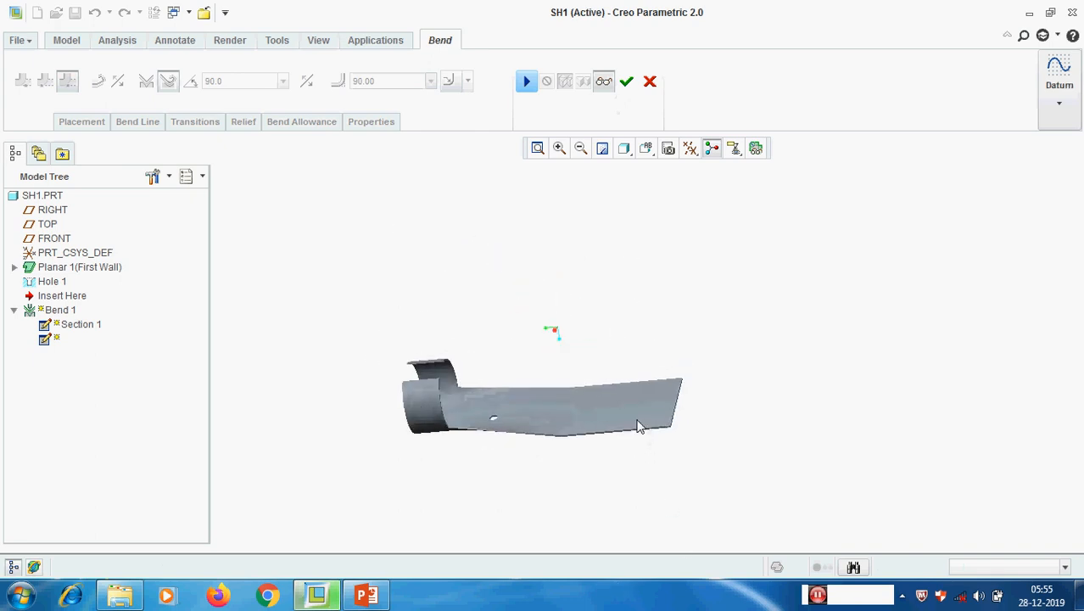
pyautogui.scroll(-5, 535, 436)
pyautogui.moveTo(538, 428); pyautogui.dragTo(525, 438, button='middle')
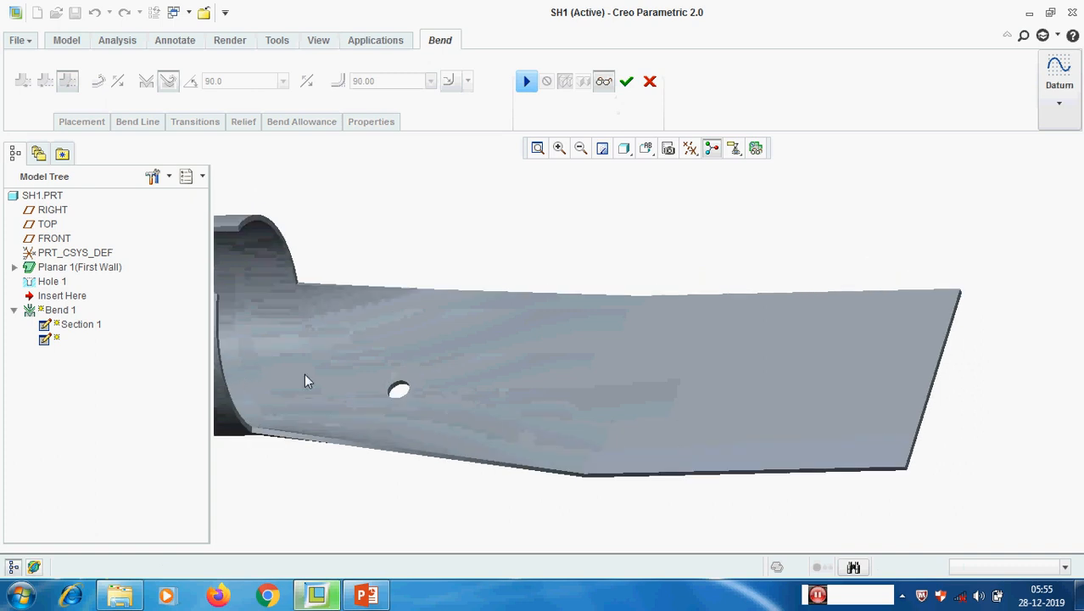
pyautogui.moveTo(494, 394); pyautogui.dragTo(460, 269, button='middle')
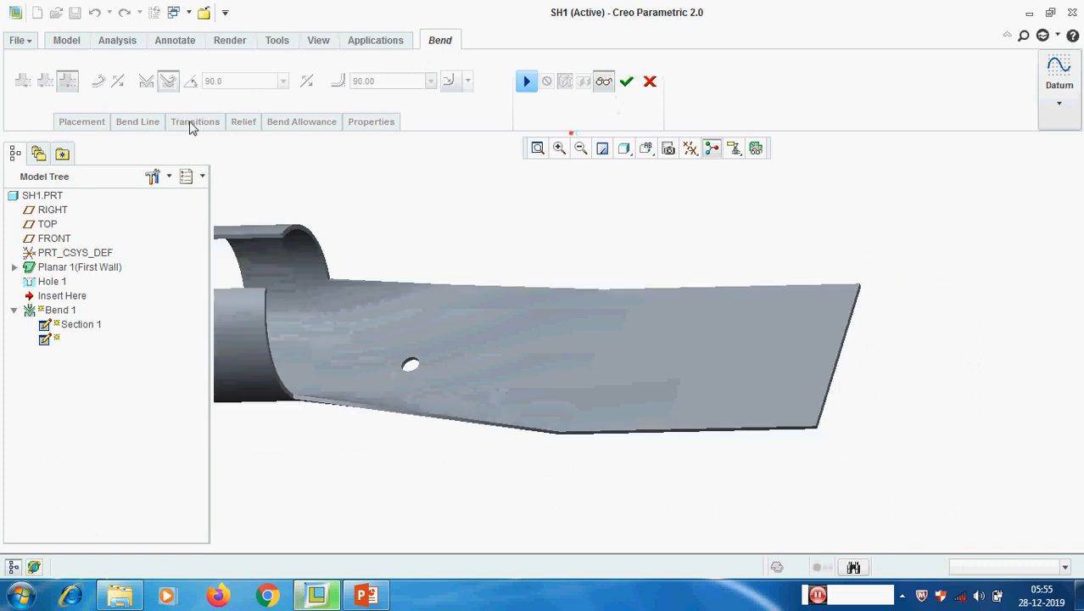
pyautogui.click(526, 80)
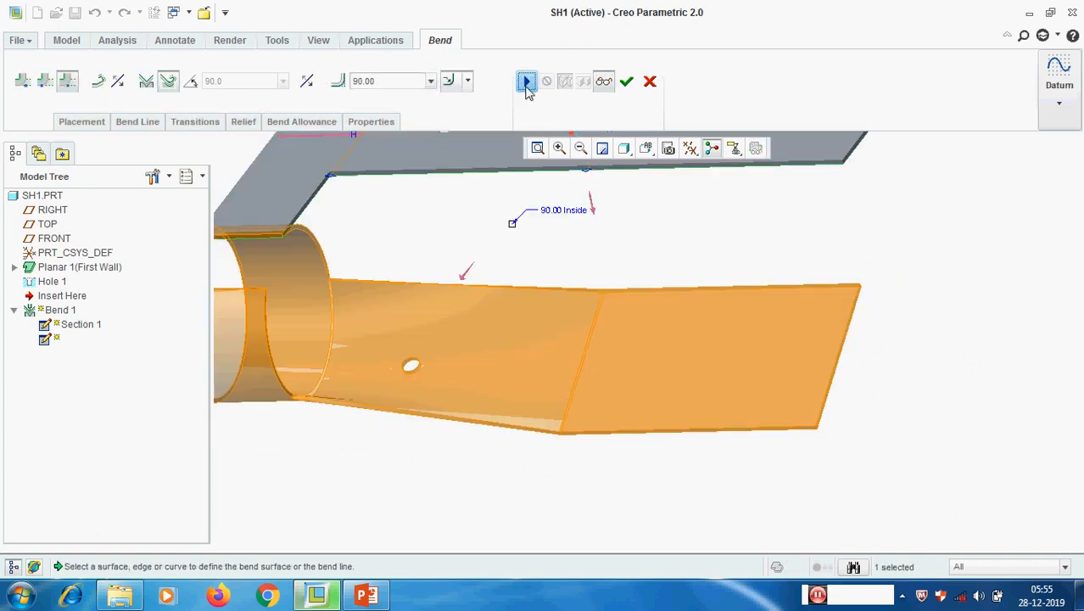
# Step: Review the bend's relief and bend allowance settings, and complete the rolled bend with its transition
pyautogui.scroll(4, 441, 308)
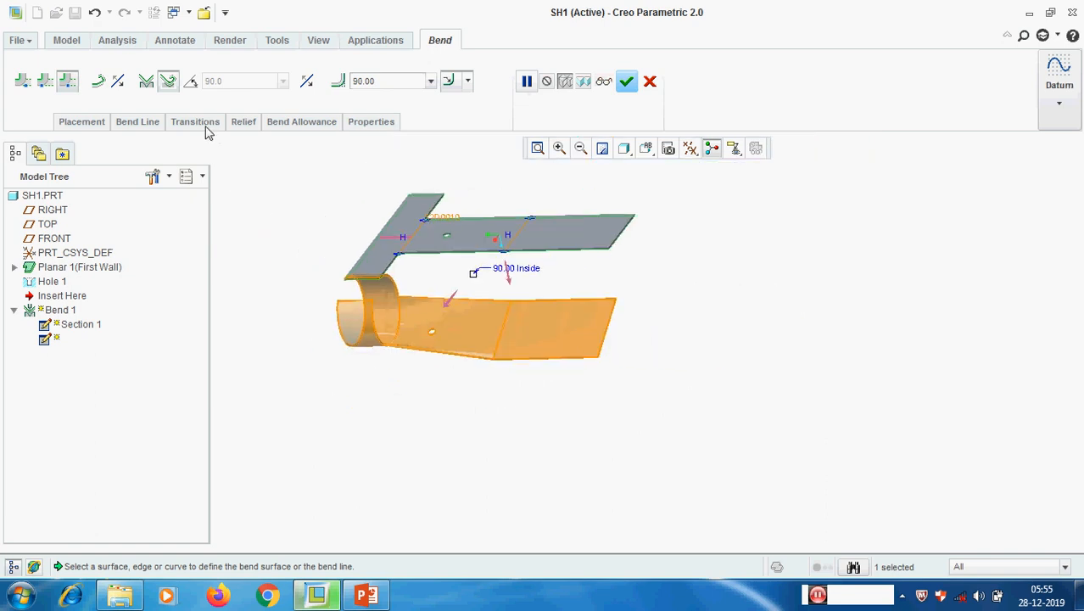
pyautogui.click(243, 124)
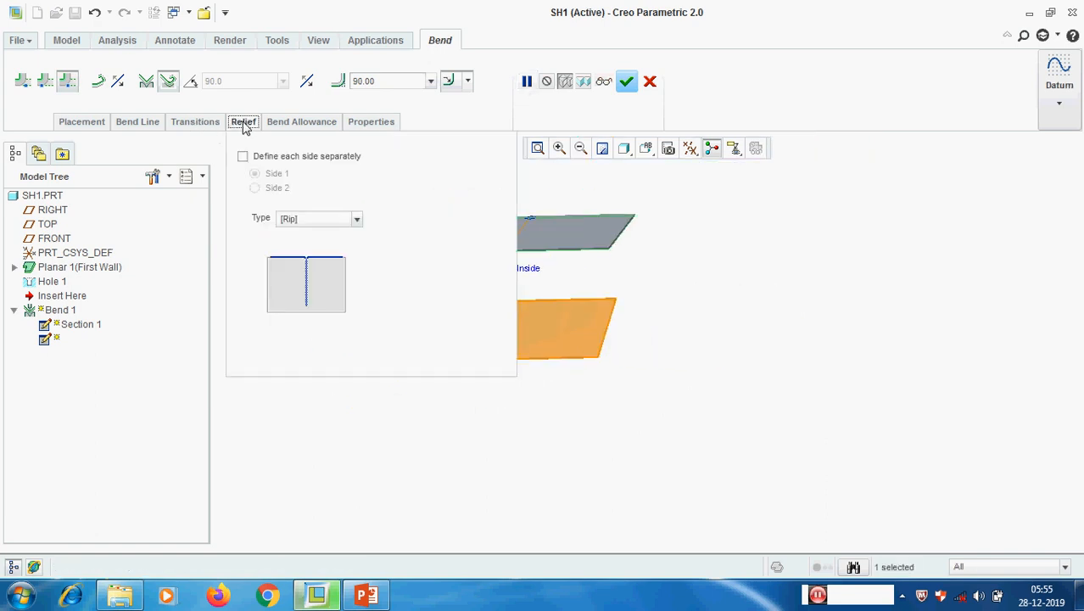
pyautogui.click(289, 123)
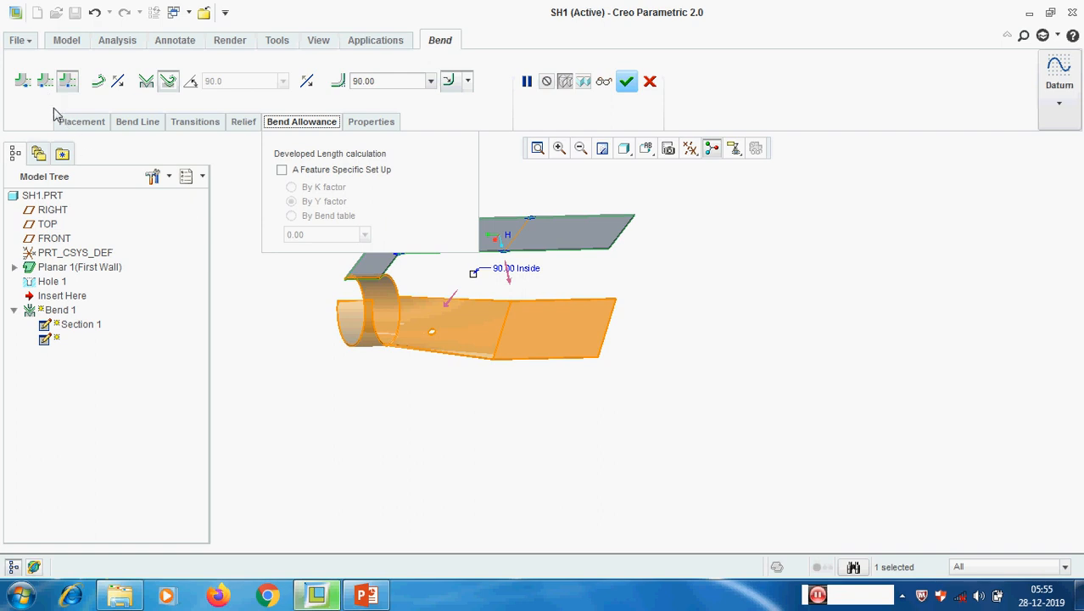
pyautogui.click(626, 81)
pyautogui.moveTo(469, 406); pyautogui.dragTo(426, 364, button='middle')
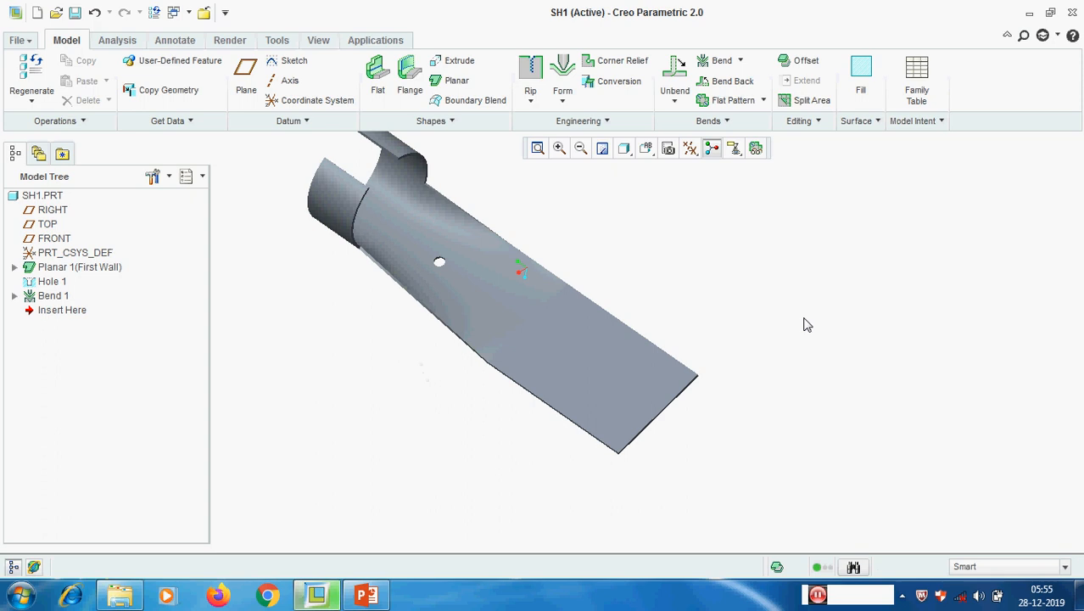
# Step: Start a planar bend with the Angle option, using the part bend table
pyautogui.click(740, 61)
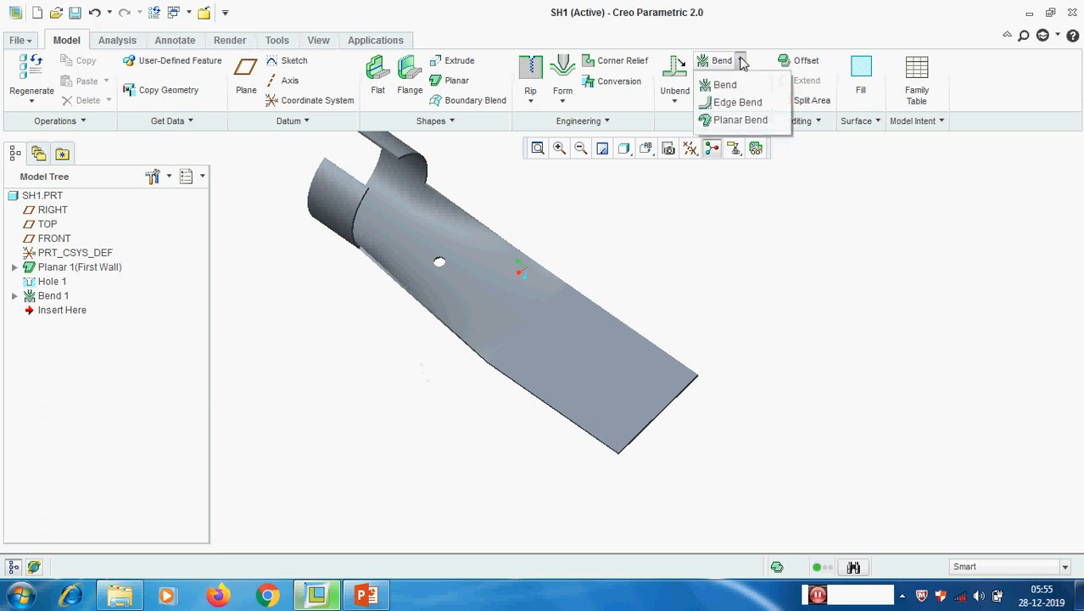
pyautogui.click(737, 120)
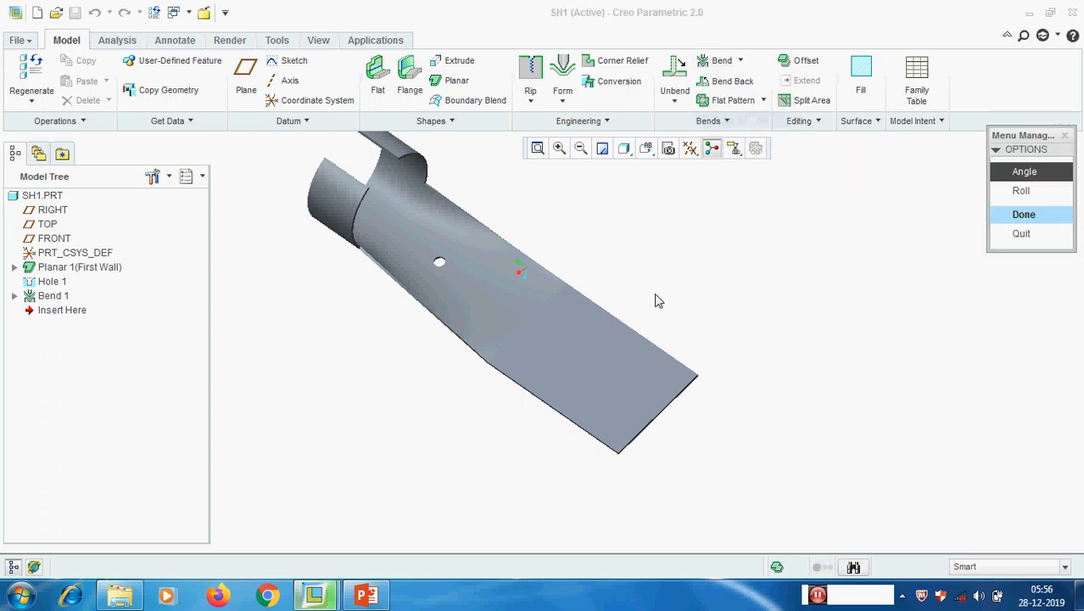
pyautogui.click(1024, 214)
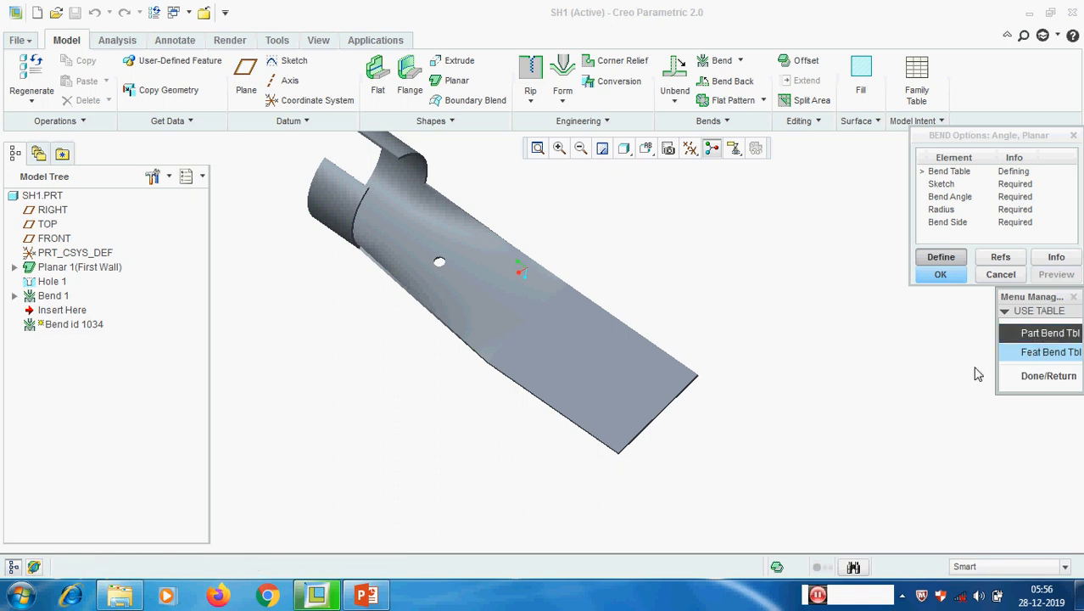
pyautogui.click(1048, 384)
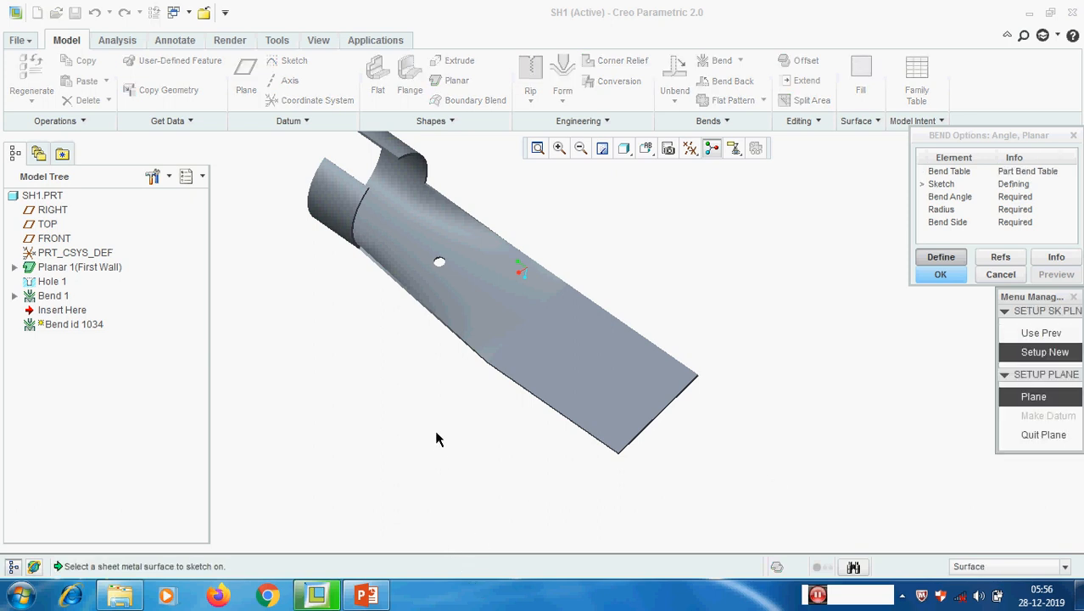
# Step: Use the flat end of the stem as the bend's sketching plane, with the proposed viewing direction and default orientation
pyautogui.click(631, 384)
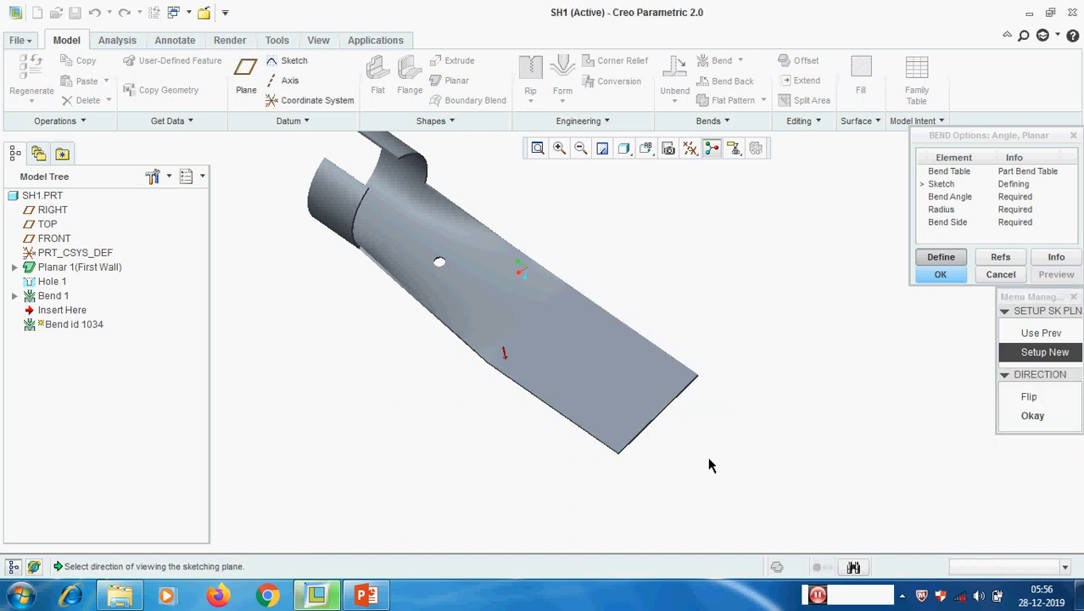
pyautogui.moveTo(479, 462)
pyautogui.mouseDown(button='middle')
pyautogui.moveTo(533, 407)
pyautogui.moveTo(496, 404)
pyautogui.moveTo(498, 457)
pyautogui.mouseUp(button='middle')
pyautogui.click(1055, 419)
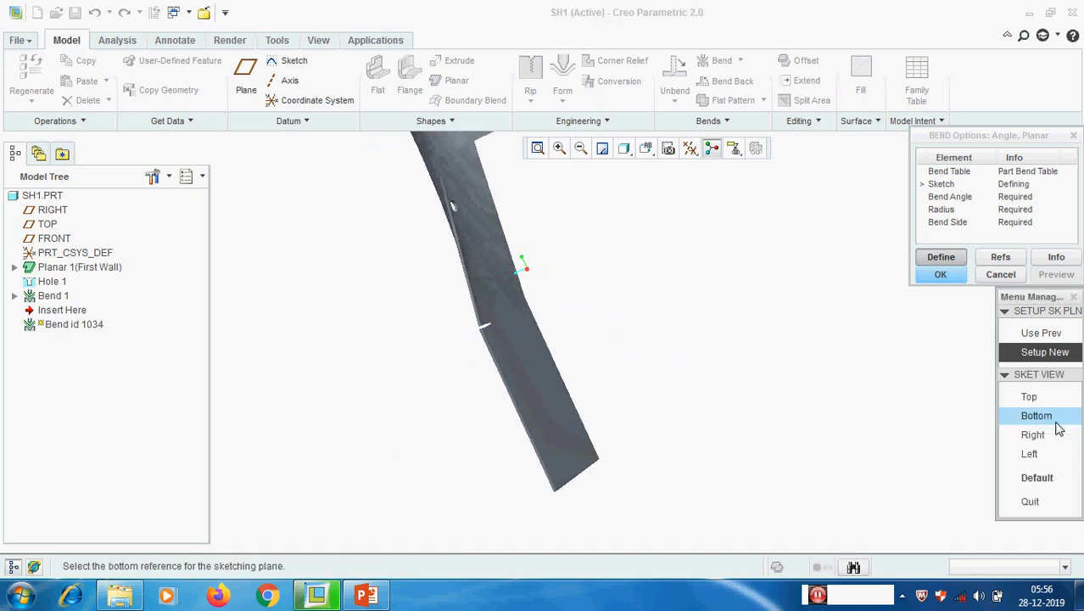
pyautogui.click(1035, 478)
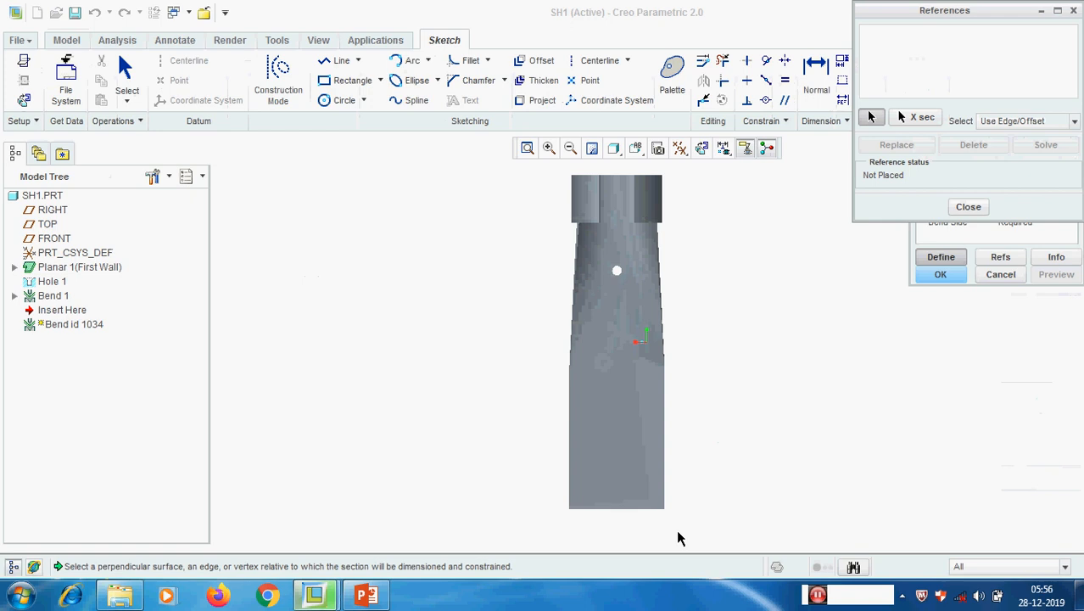
# Step: Add the stem's bottom edge and both side edges as references for the planar bend sketch
pyautogui.click(638, 509)
pyautogui.click(665, 435)
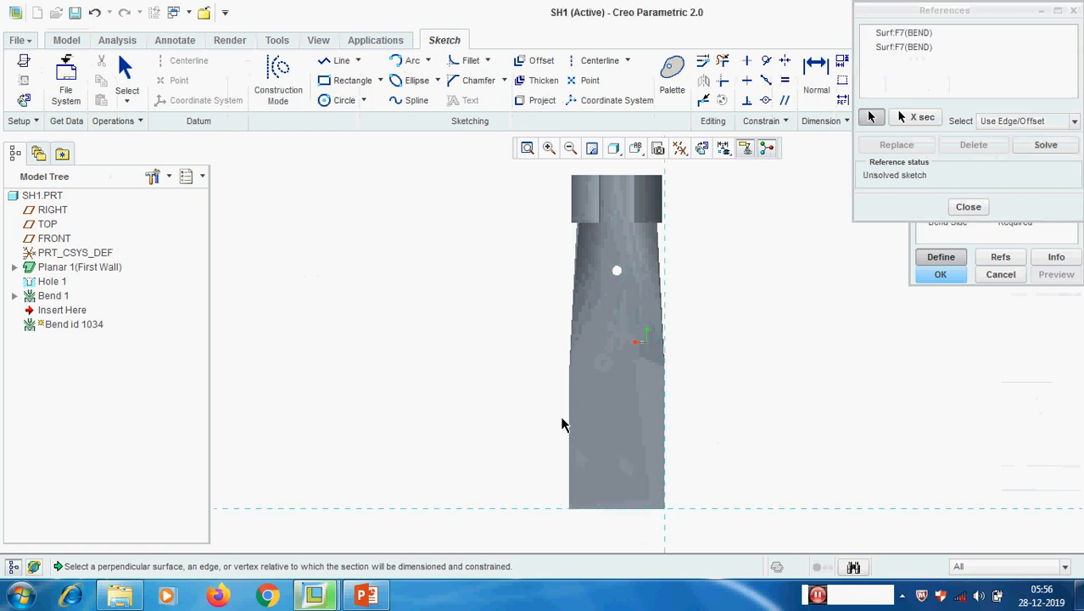
pyautogui.click(967, 206)
# Step: Sketch a horizontal bend line across the stem's full width, about 194 above its bottom edge
pyautogui.scroll(1, 589, 277)
pyautogui.scroll(-2, 671, 376)
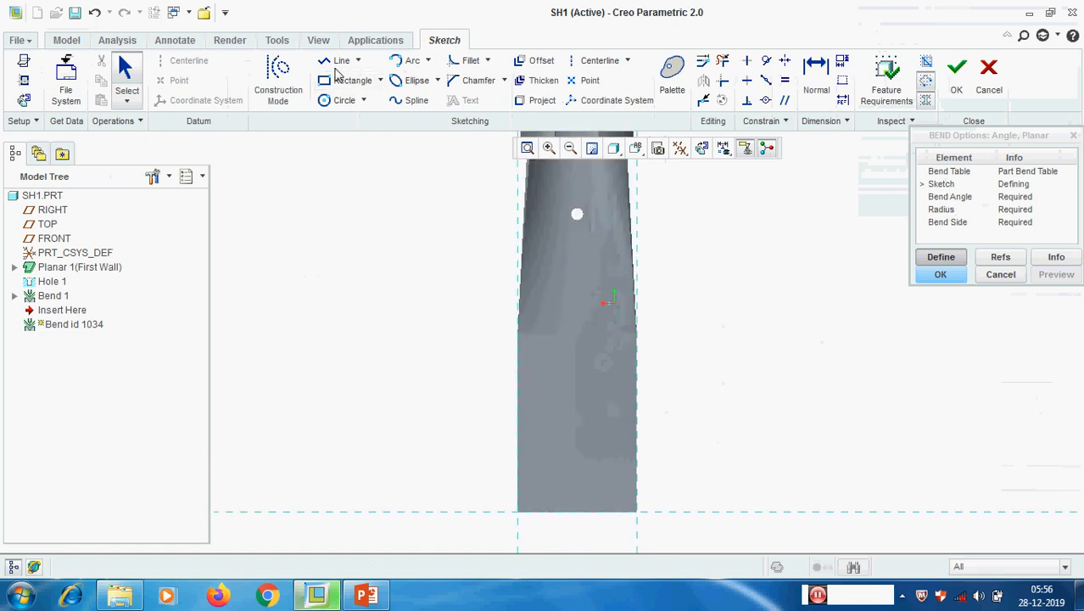
pyautogui.click(335, 64)
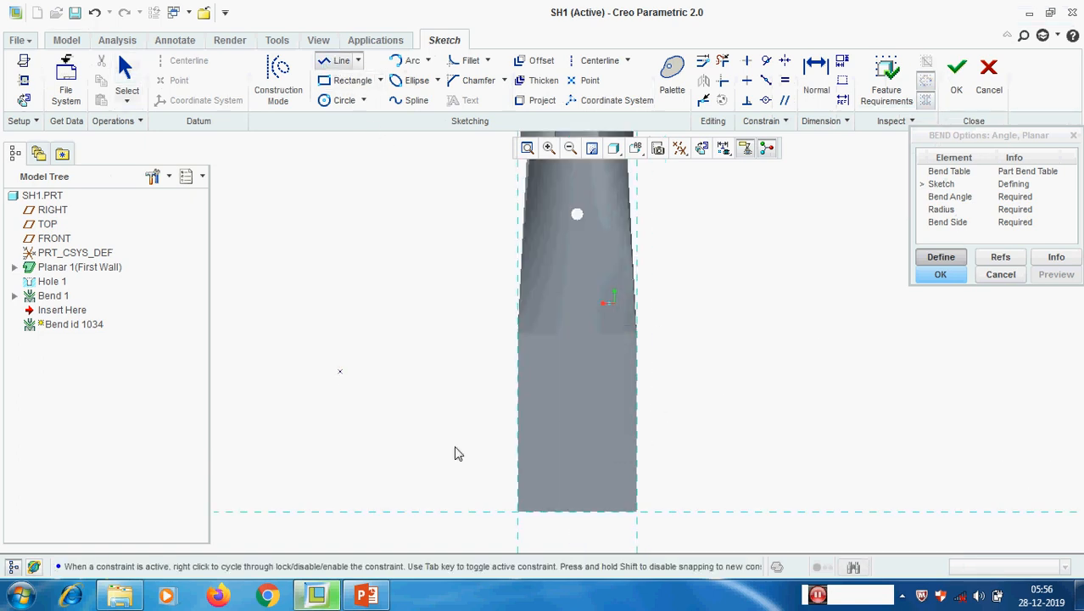
pyautogui.click(518, 396)
pyautogui.click(636, 396)
pyautogui.middleClick(679, 433)
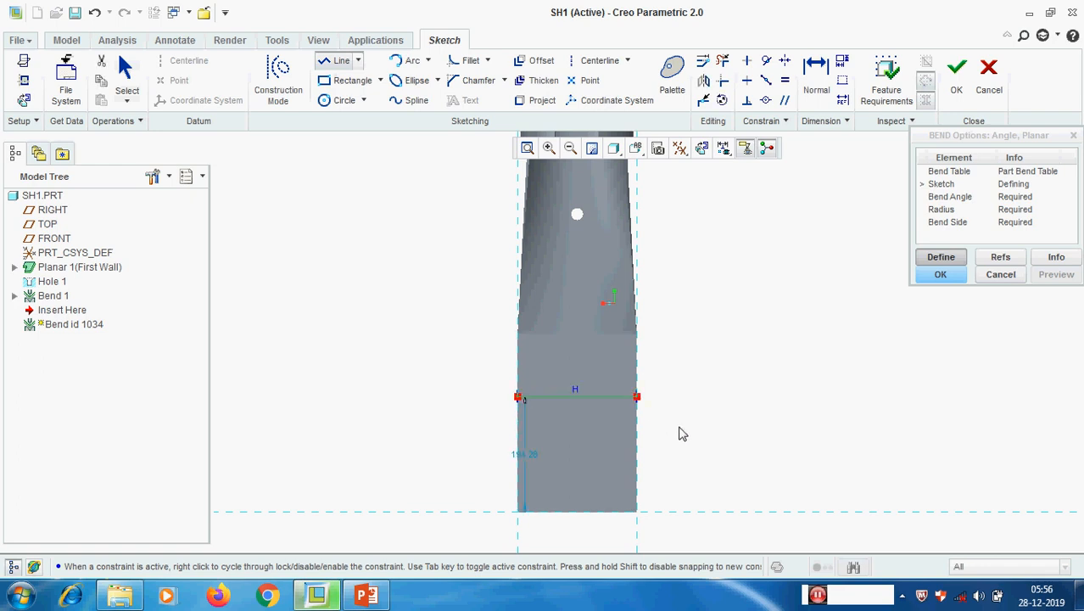
pyautogui.middleClick(682, 428)
# Step: Set the bend line's distance from the stem's bottom edge to 175 and finish the sketch
pyautogui.scroll(1, 698, 331)
pyautogui.doubleClick(562, 428)
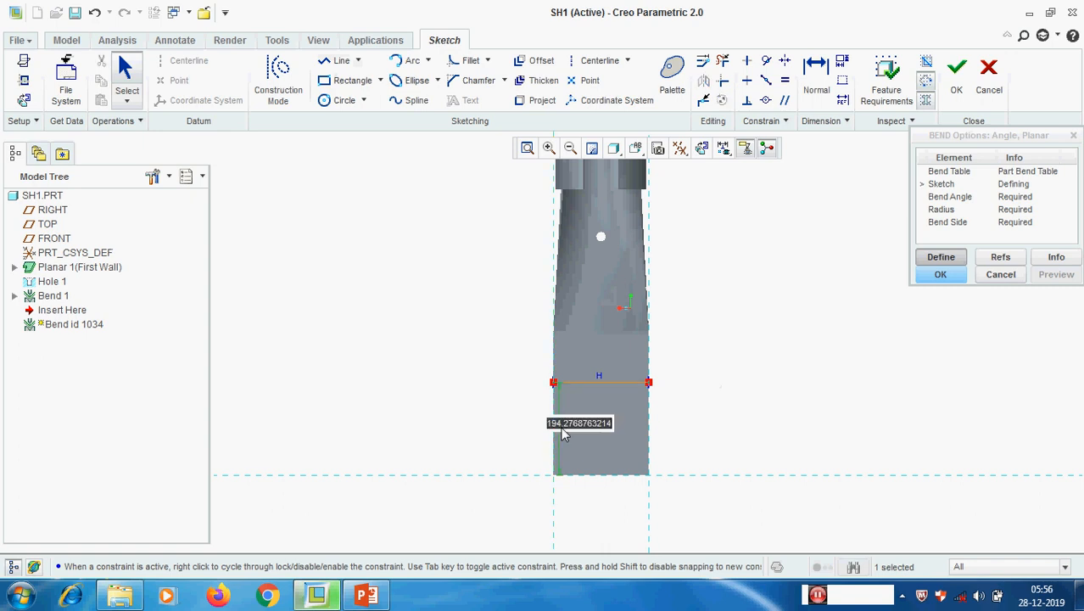
pyautogui.write('175')
pyautogui.press('Return')
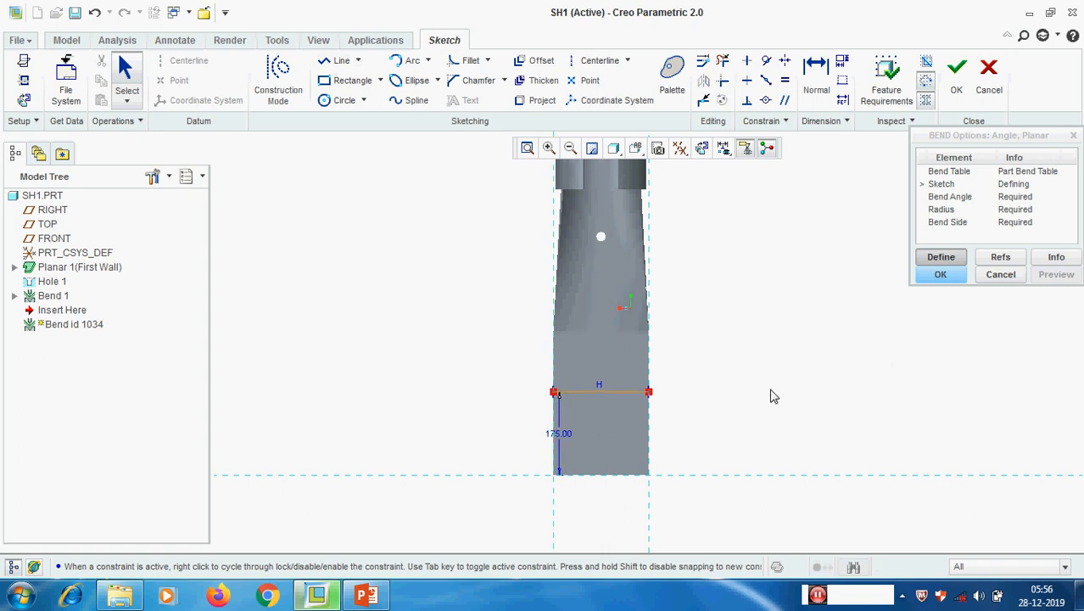
pyautogui.click(956, 74)
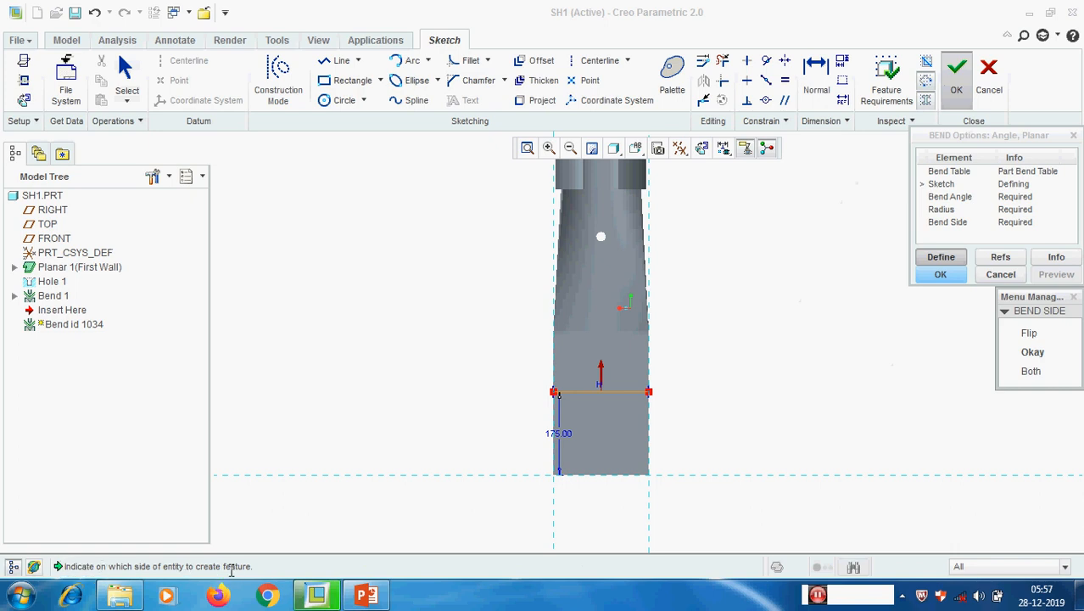
# Step: Flip the bend side toward the stem's bottom end and keep the area above the bend line fixed
pyautogui.moveTo(714, 428)
pyautogui.mouseDown(button='middle')
pyautogui.moveTo(733, 389)
pyautogui.moveTo(730, 419)
pyautogui.mouseUp(button='middle')
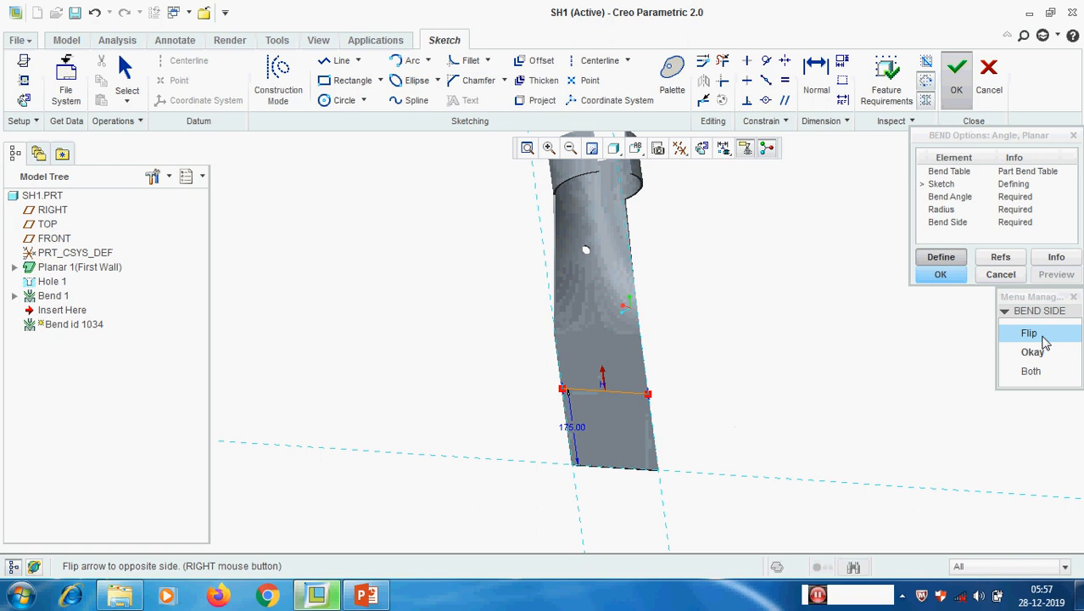
pyautogui.click(1029, 333)
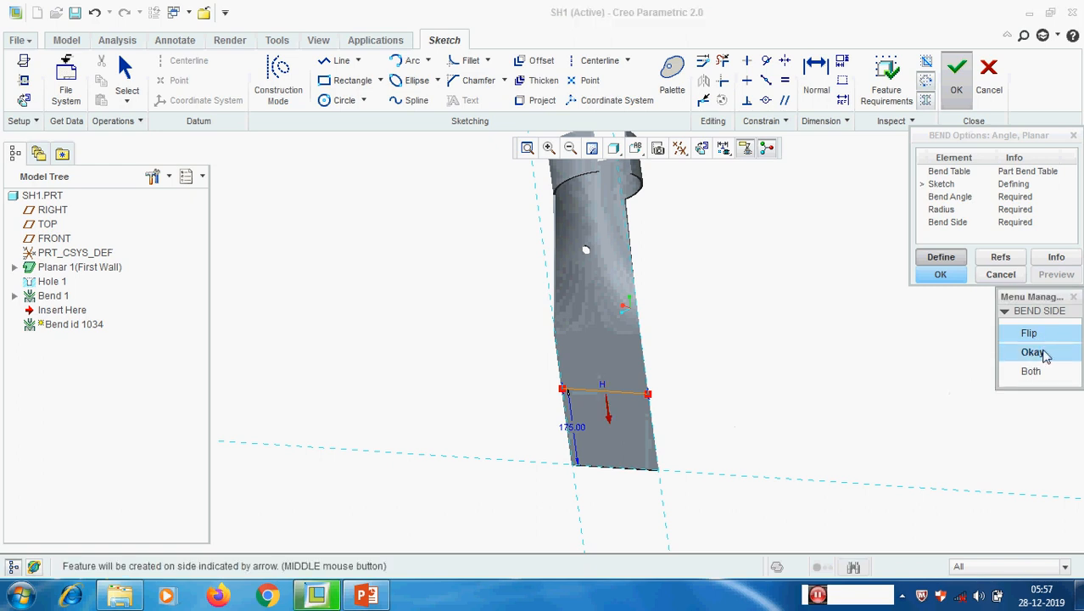
pyautogui.click(1043, 356)
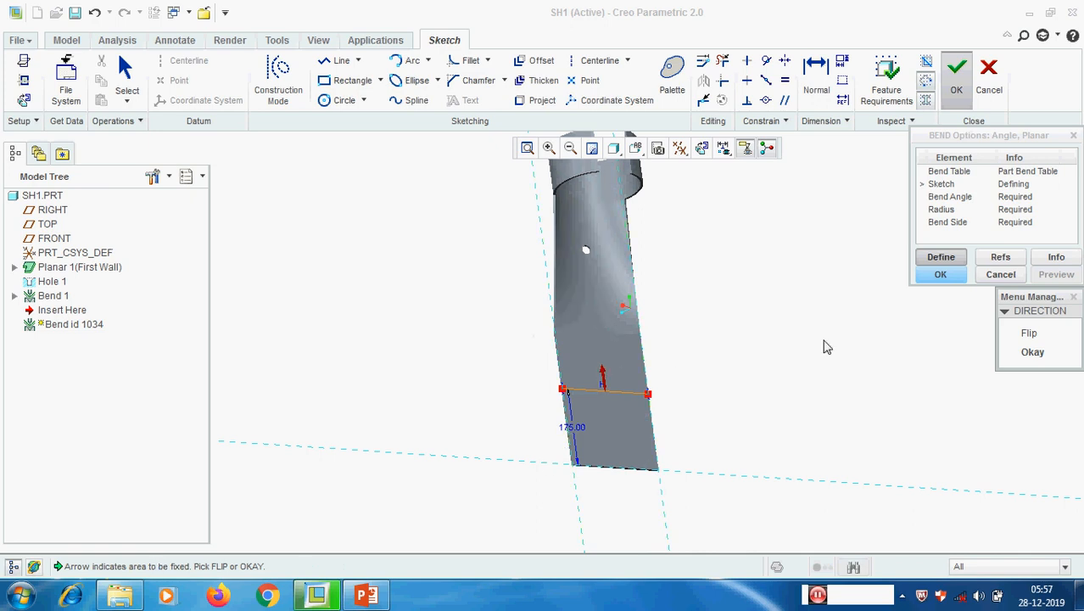
pyautogui.click(1032, 352)
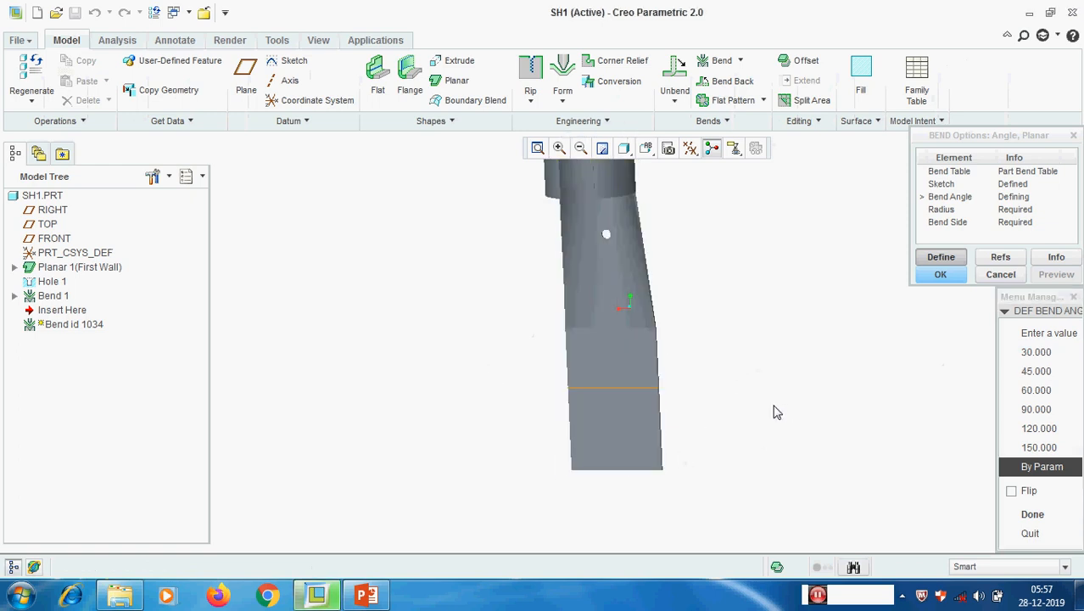
# Step: Set the planar bend's angle to 60 and its radius to twice the thickness
pyautogui.click(1051, 394)
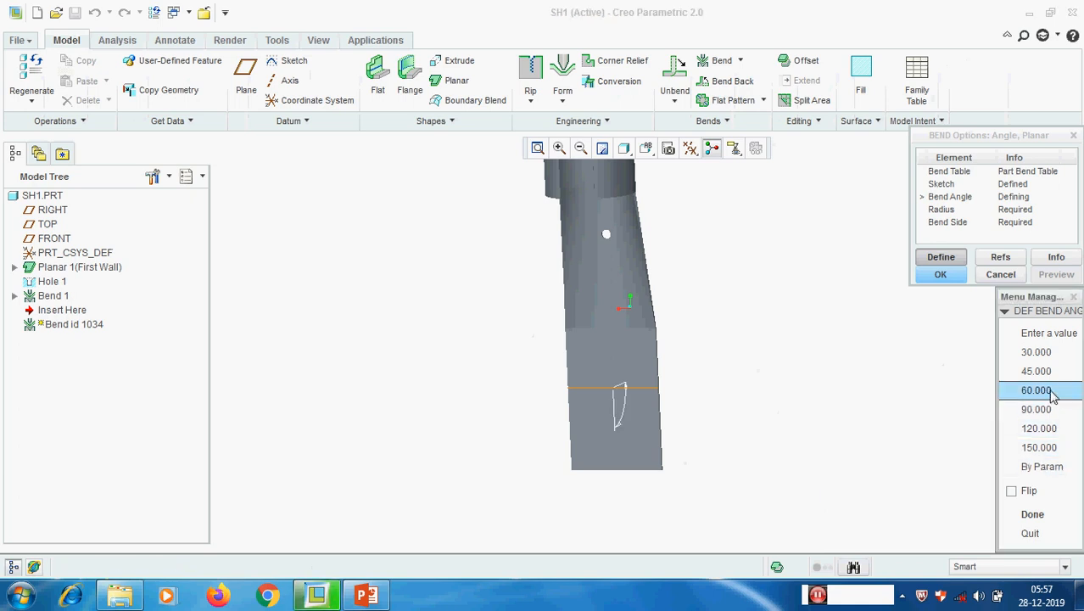
pyautogui.click(1049, 515)
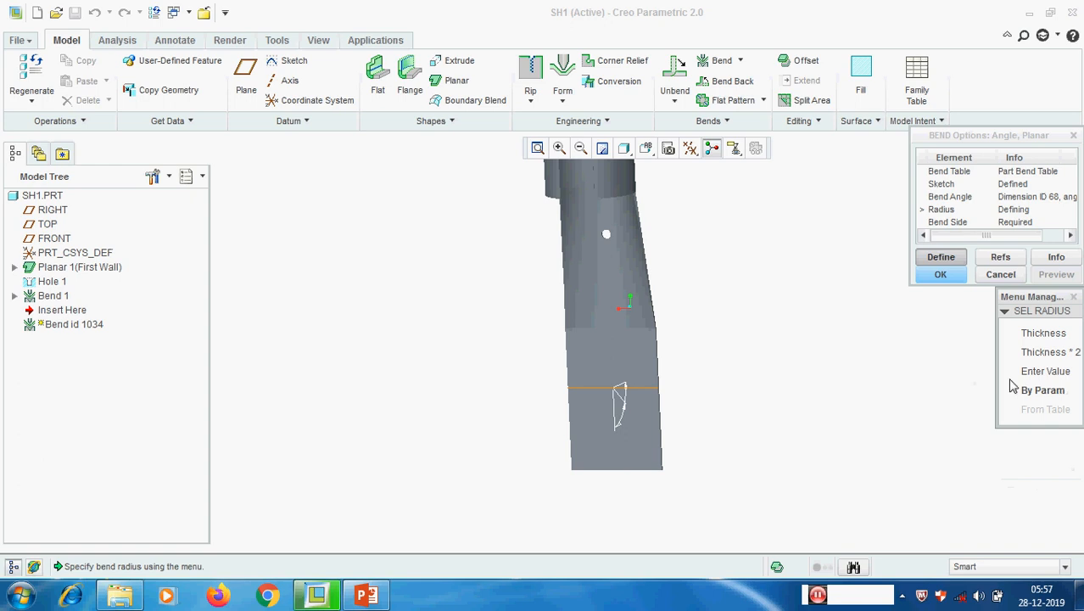
pyautogui.click(1052, 352)
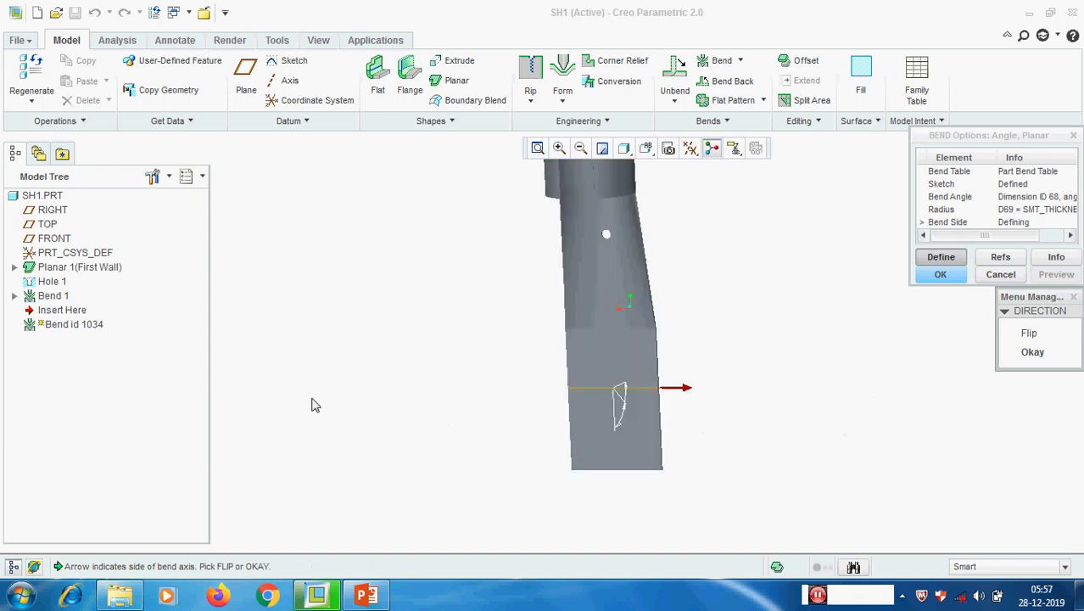
# Step: Set the bend axis side toward the stem's right edge, preview the planar bend and complete it
pyautogui.click(1040, 337)
pyautogui.click(1040, 337)
pyautogui.click(1037, 353)
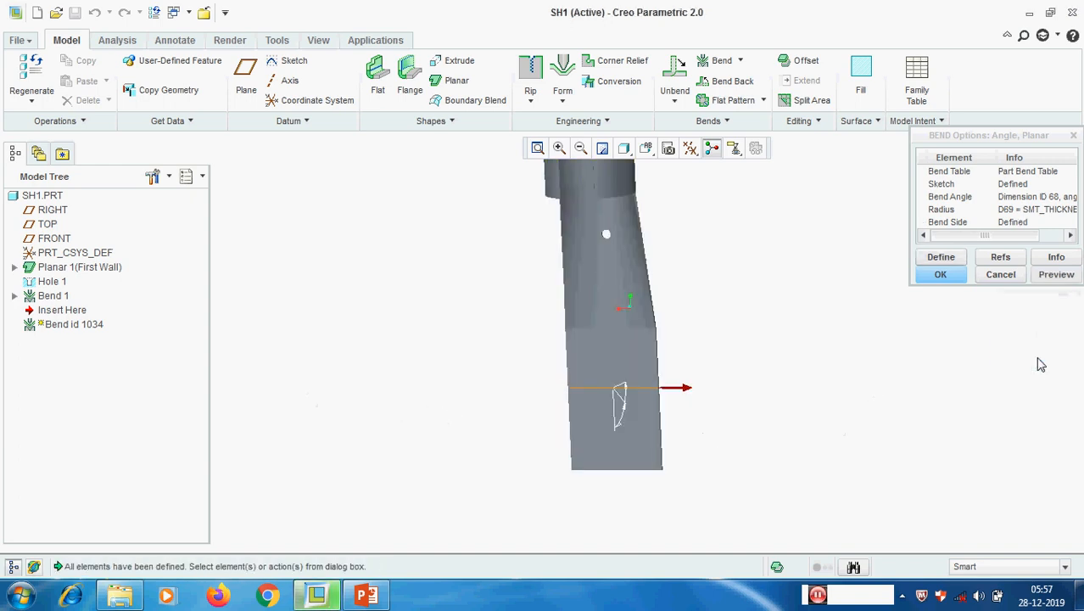
pyautogui.click(1056, 274)
pyautogui.click(940, 278)
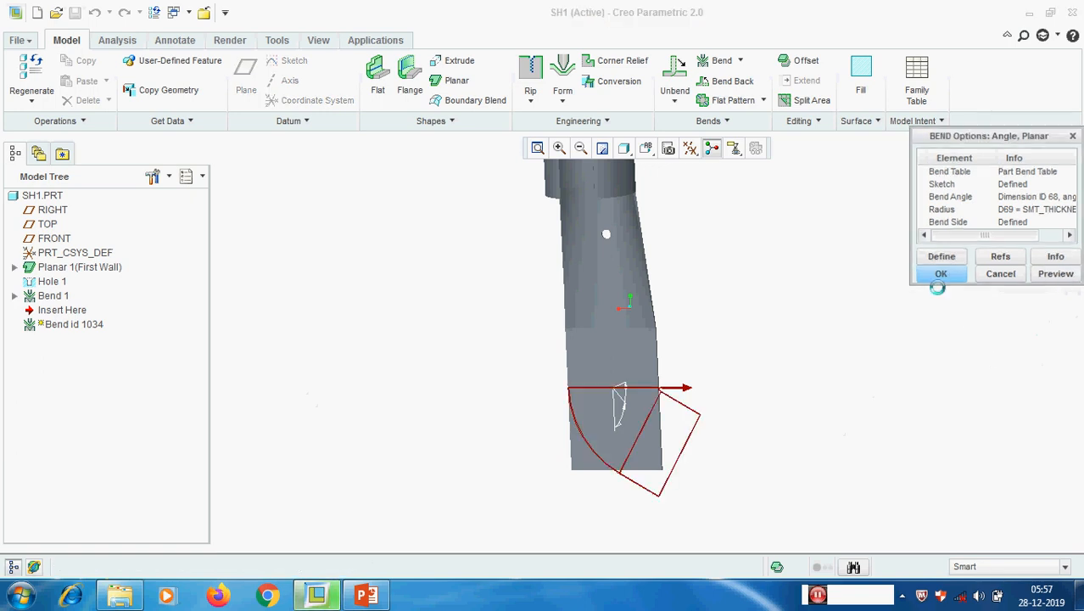
pyautogui.moveTo(714, 383)
pyautogui.mouseDown(button='middle')
pyautogui.moveTo(727, 331)
pyautogui.moveTo(750, 313)
pyautogui.moveTo(759, 325)
pyautogui.moveTo(742, 426)
pyautogui.moveTo(755, 451)
pyautogui.moveTo(726, 459)
pyautogui.moveTo(808, 443)
pyautogui.moveTo(794, 402)
pyautogui.moveTo(775, 461)
pyautogui.moveTo(797, 421)
pyautogui.moveTo(777, 368)
pyautogui.moveTo(763, 398)
pyautogui.mouseUp(button='middle')
pyautogui.scroll(-2, 743, 438)
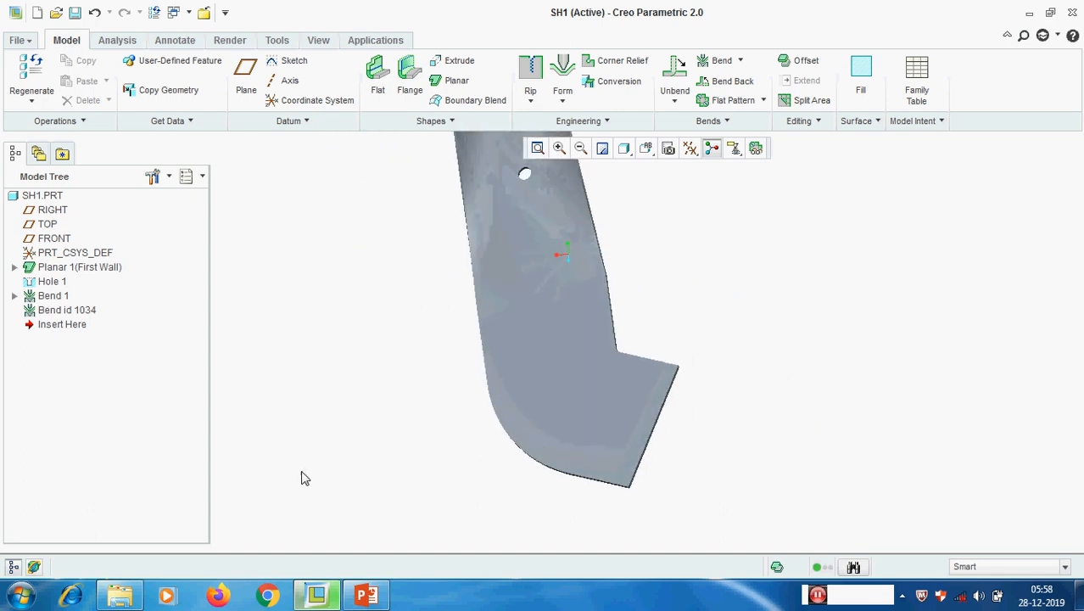
# Step: Delete the planar bend from the stem
pyautogui.scroll(2, 340, 435)
pyautogui.click(59, 312)
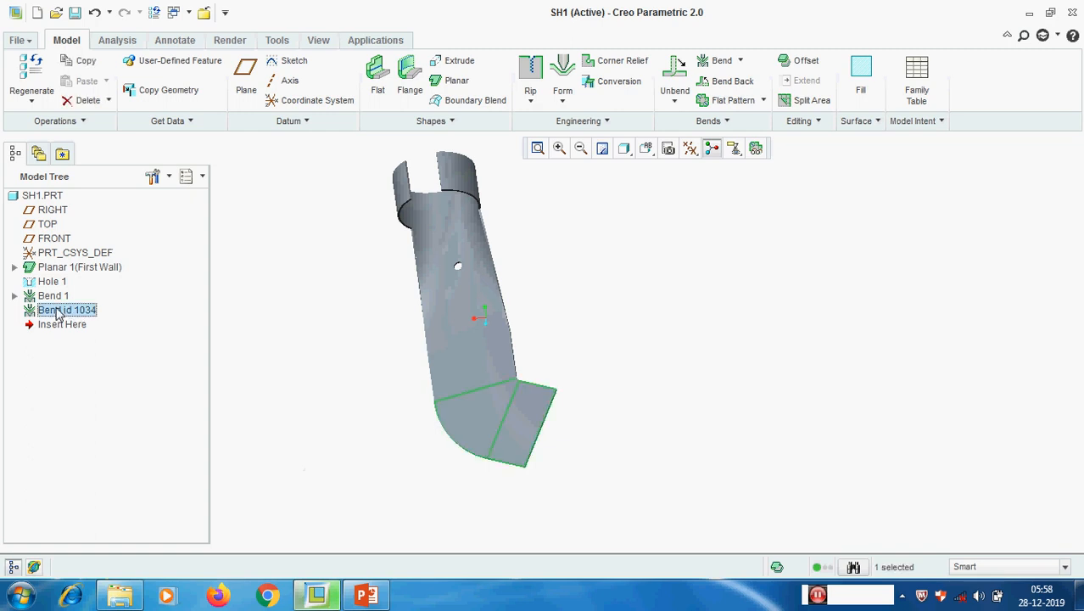
pyautogui.rightClick(57, 314)
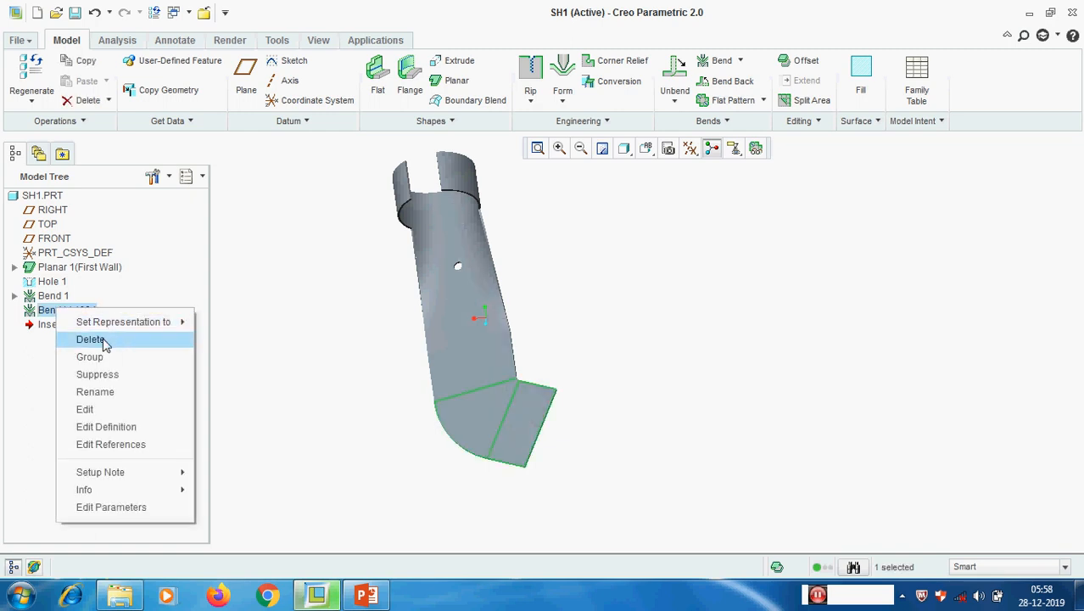
pyautogui.click(91, 339)
pyautogui.click(503, 316)
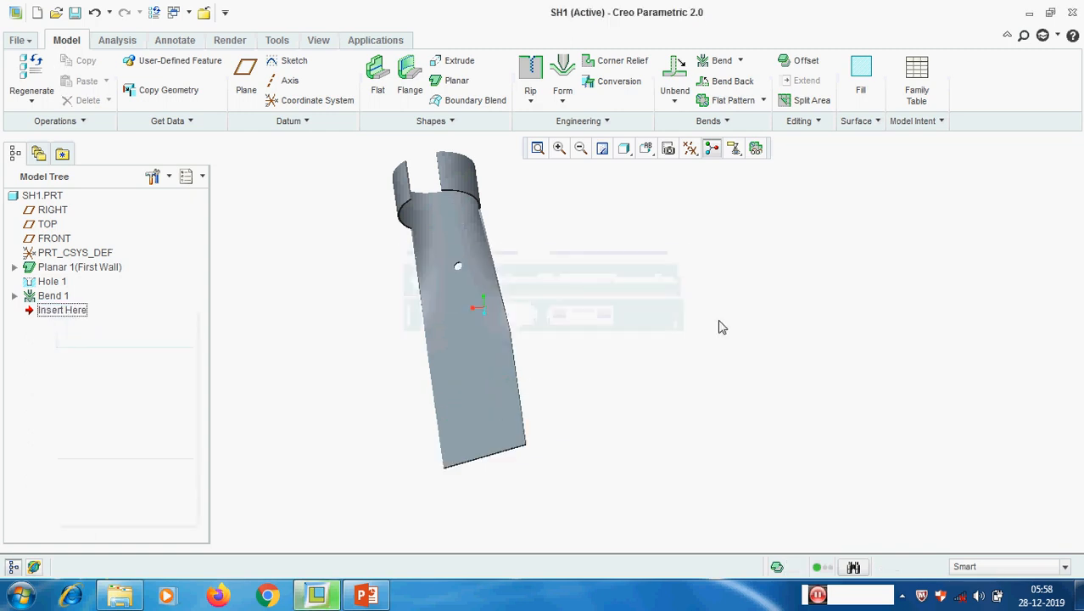
# Step: Unbend all bent geometry in the wall, using the flat end surface of the stem as fixed geometry
pyautogui.moveTo(750, 326); pyautogui.dragTo(697, 267, button='middle')
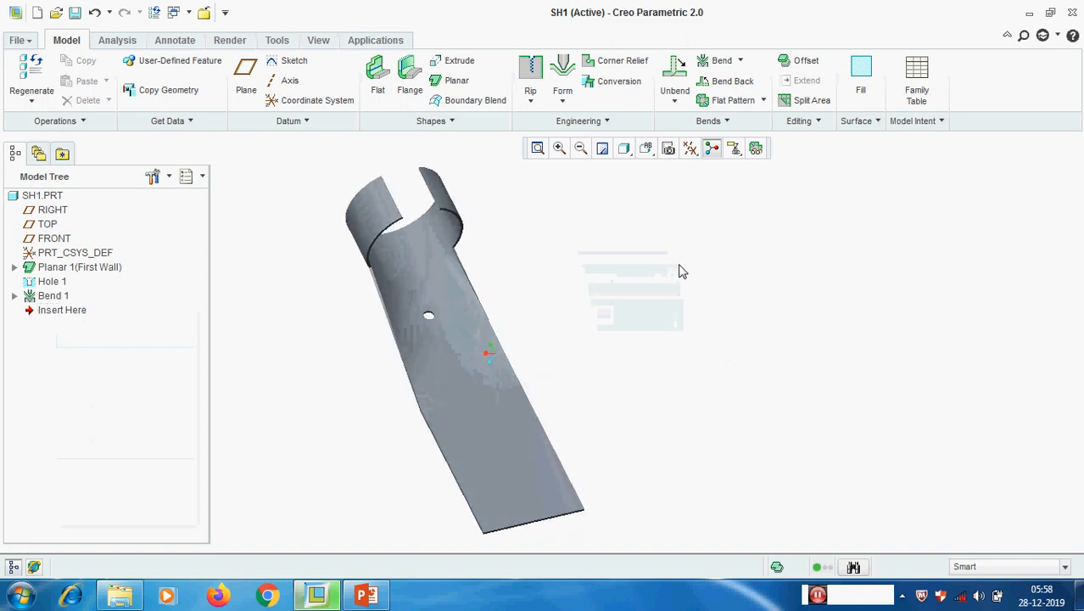
pyautogui.moveTo(564, 283)
pyautogui.mouseDown(button='middle')
pyautogui.moveTo(602, 251)
pyautogui.moveTo(656, 289)
pyautogui.moveTo(594, 294)
pyautogui.moveTo(370, 394)
pyautogui.mouseUp(button='middle')
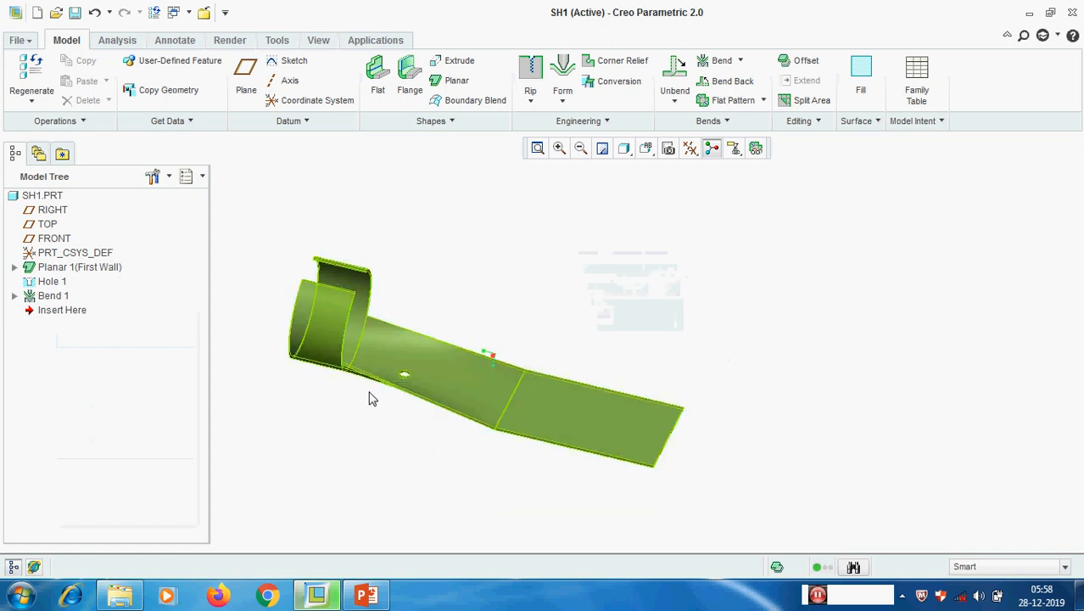
pyautogui.click(674, 75)
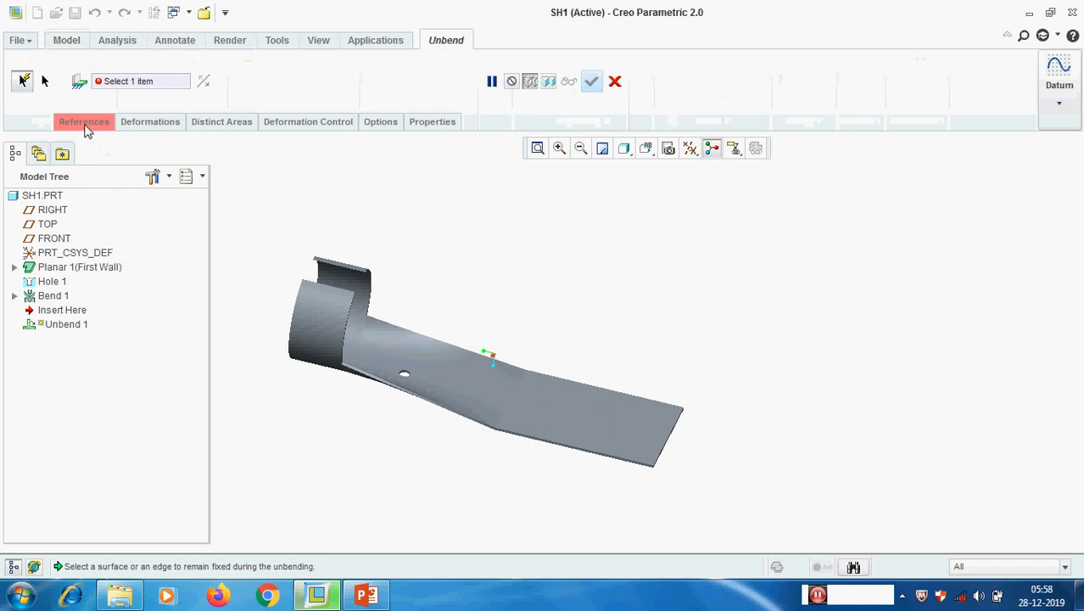
pyautogui.click(78, 122)
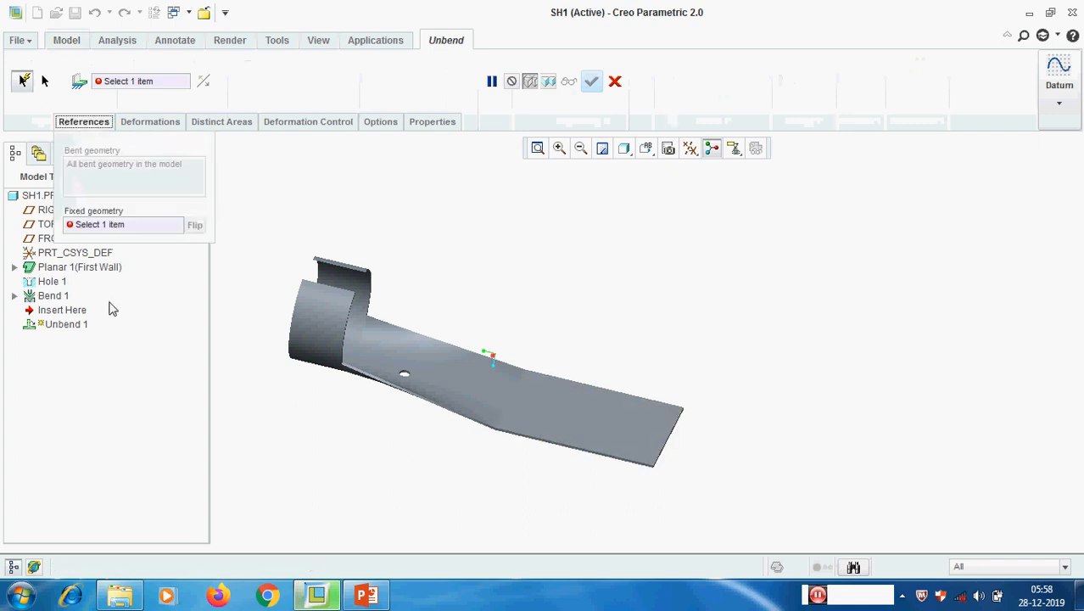
pyautogui.click(596, 432)
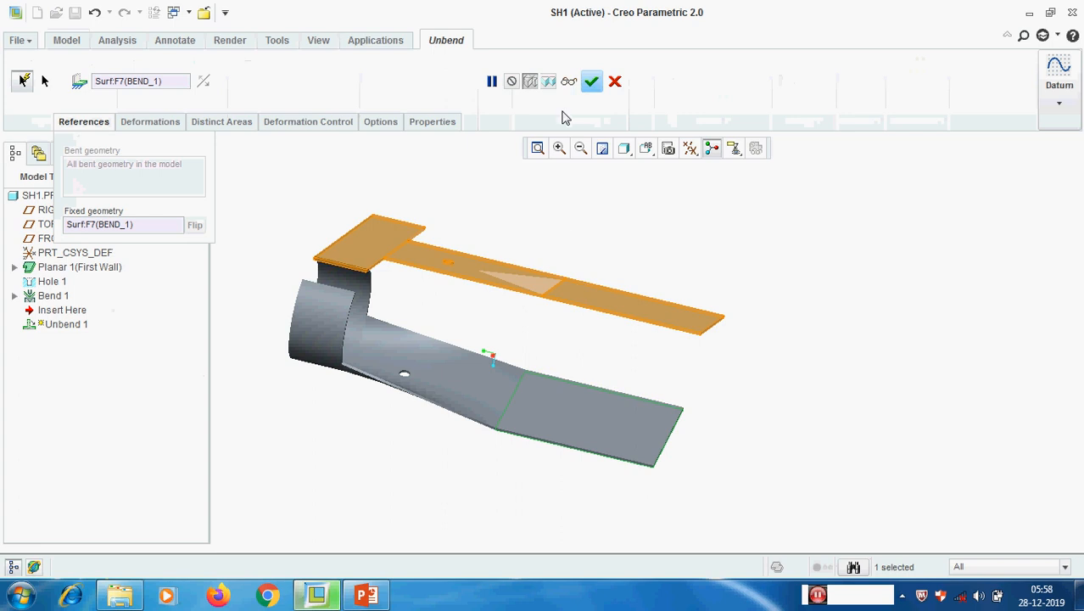
pyautogui.click(591, 82)
pyautogui.moveTo(644, 266); pyautogui.dragTo(630, 307, button='middle')
pyautogui.click(694, 239)
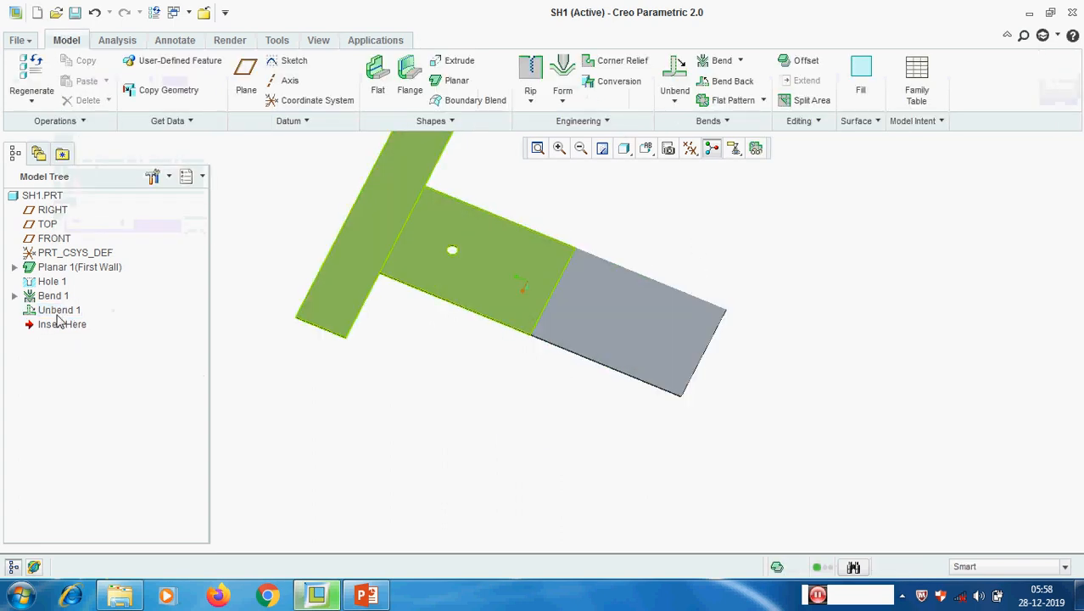
# Step: Place a 20 diameter hole on the flattened crossbar surface with linear placement and turn on the axis display
pyautogui.scroll(-3, 503, 507)
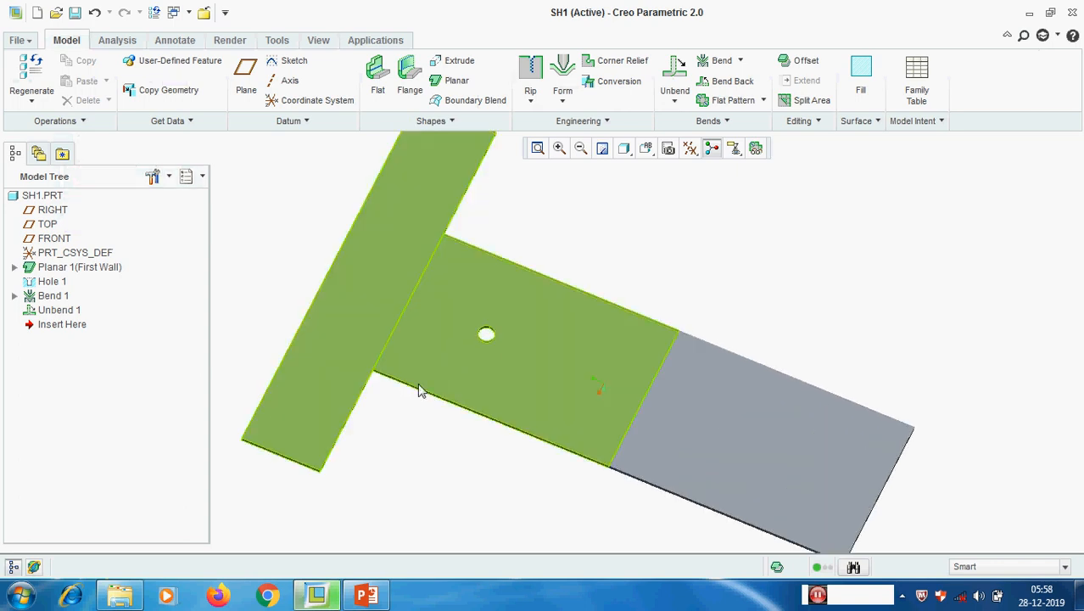
pyautogui.moveTo(634, 335)
pyautogui.mouseDown(button='middle')
pyautogui.moveTo(619, 363)
pyautogui.moveTo(643, 343)
pyautogui.moveTo(636, 326)
pyautogui.mouseUp(button='middle')
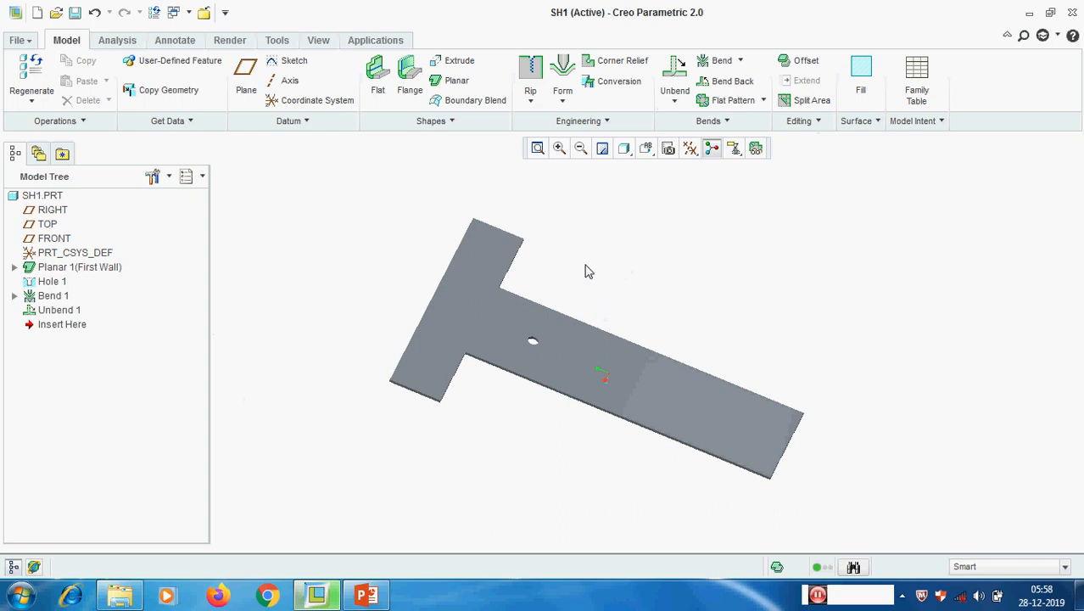
pyautogui.click(605, 123)
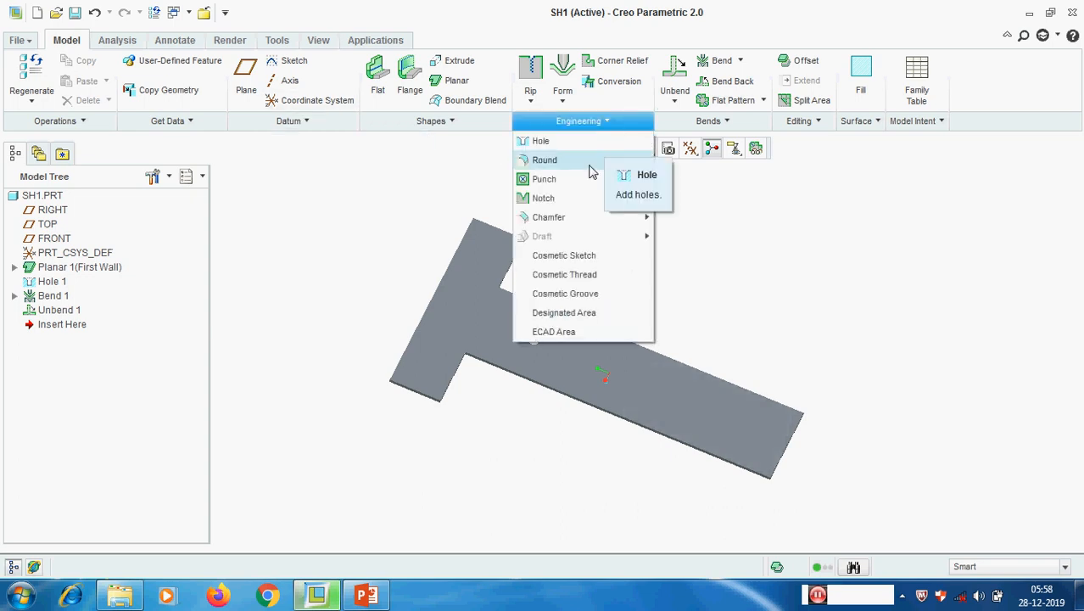
pyautogui.click(542, 141)
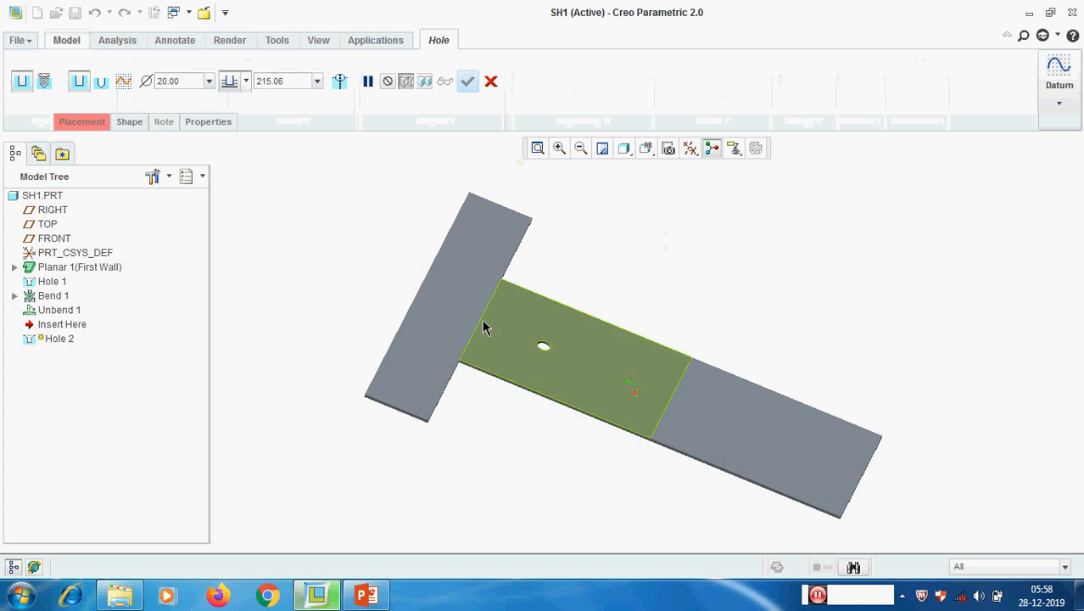
pyautogui.scroll(2, 483, 329)
pyautogui.click(437, 295)
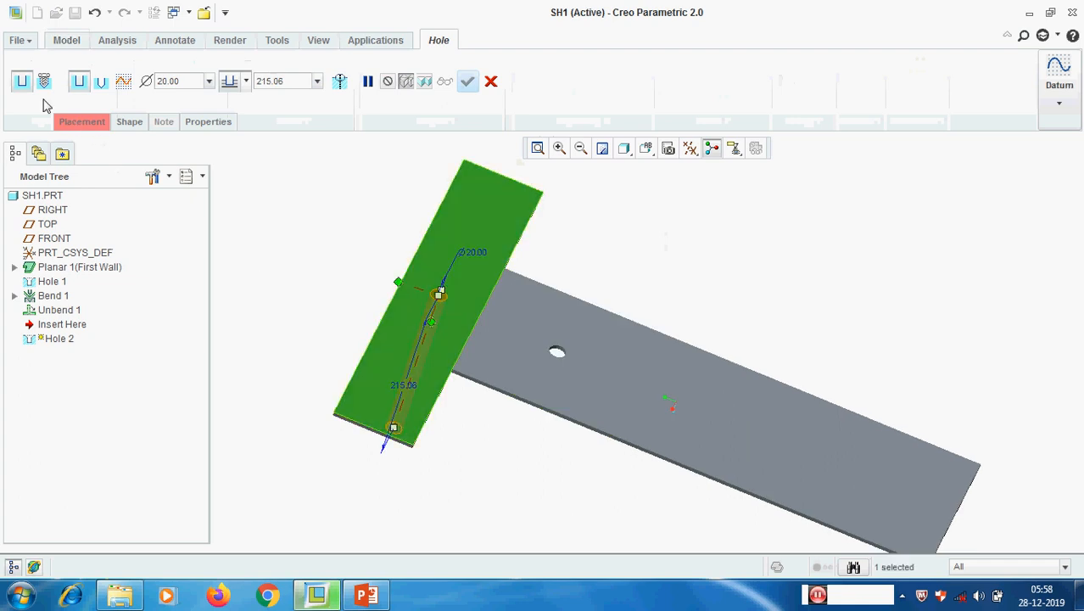
pyautogui.click(89, 123)
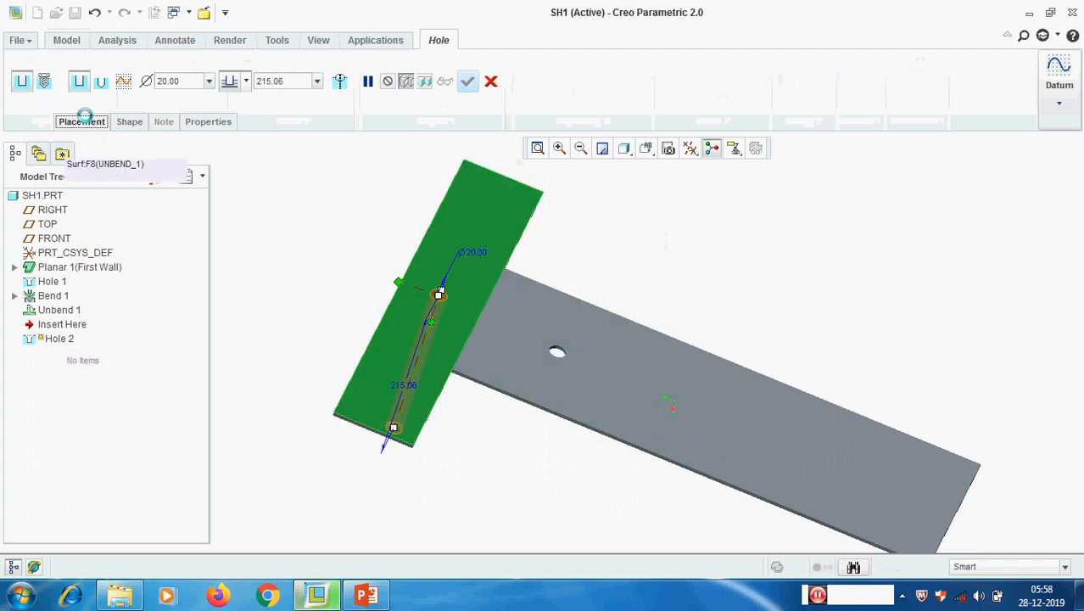
pyautogui.click(691, 149)
pyautogui.click(704, 195)
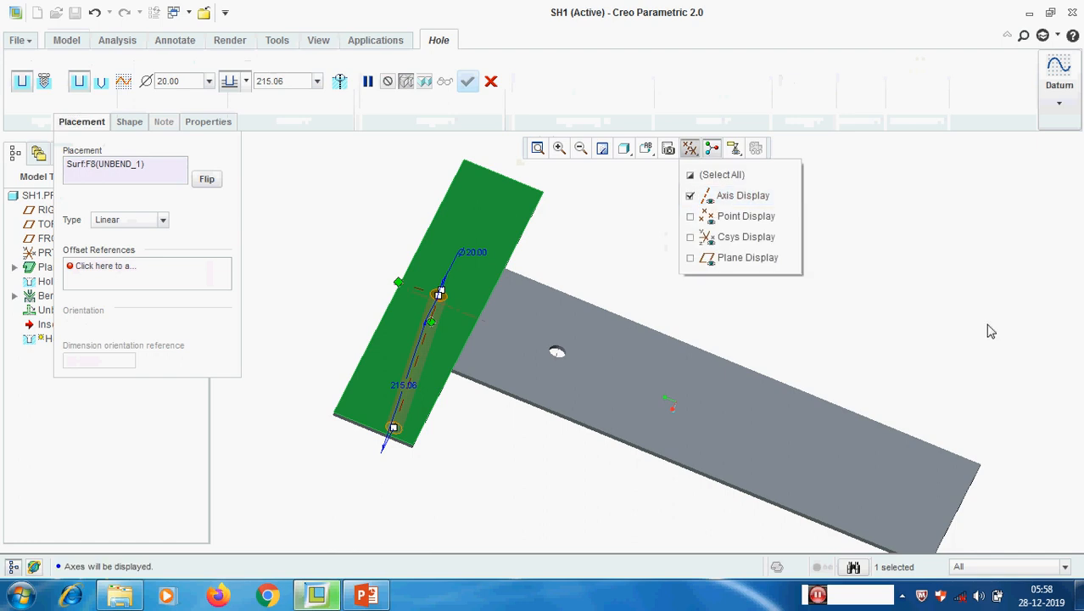
# Step: Use the existing hole's axis as the new hole's offset reference, with offsets of 0 and 150
pyautogui.click(118, 268)
pyautogui.scroll(-4, 564, 356)
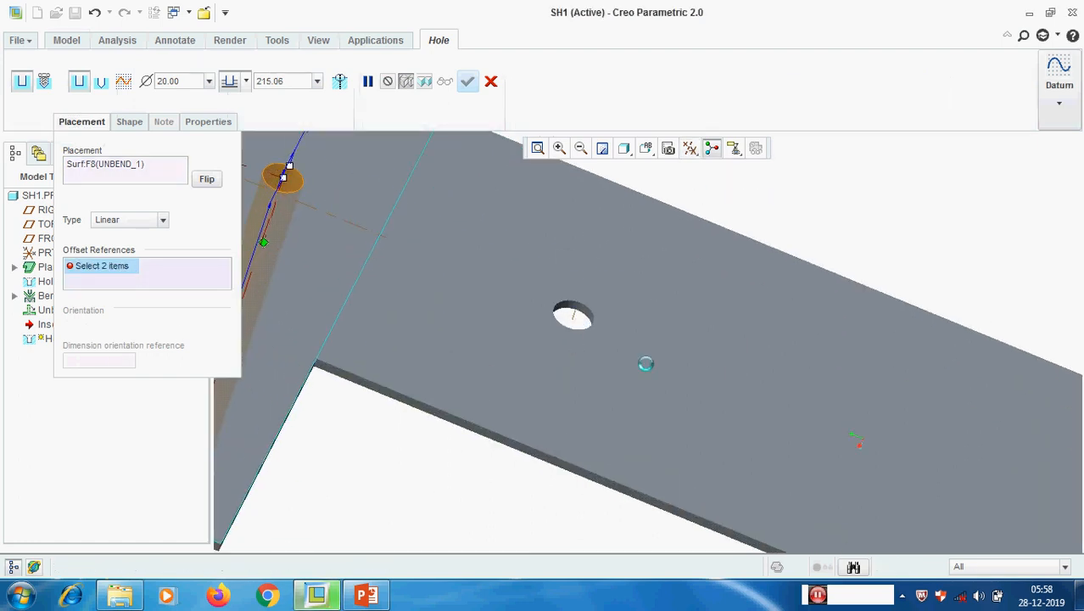
pyautogui.click(575, 319)
pyautogui.scroll(3, 640, 404)
pyautogui.click(218, 272)
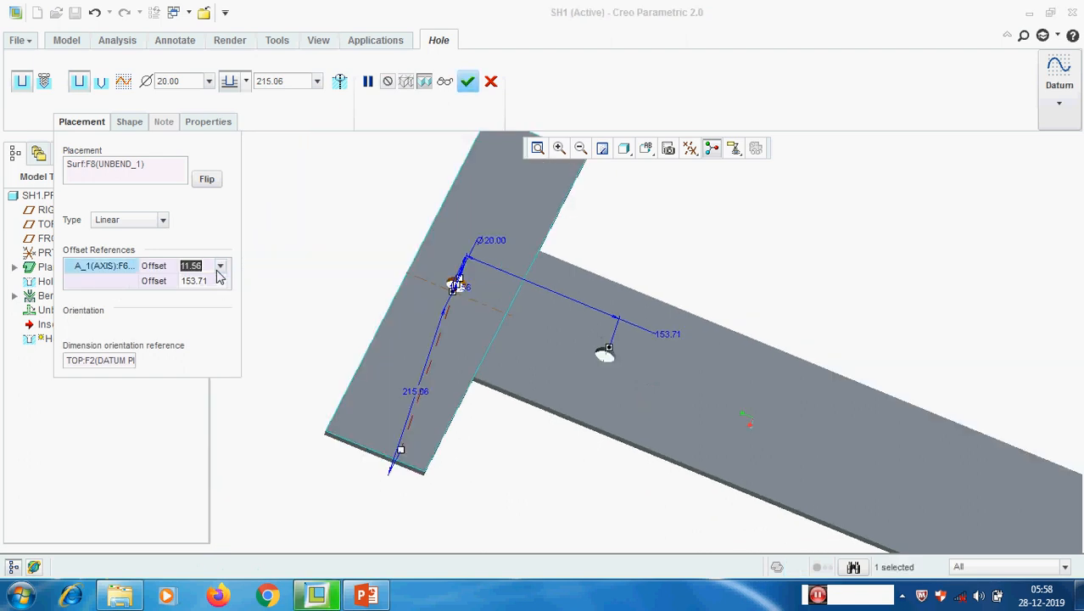
pyautogui.write('0')
pyautogui.press('Return')
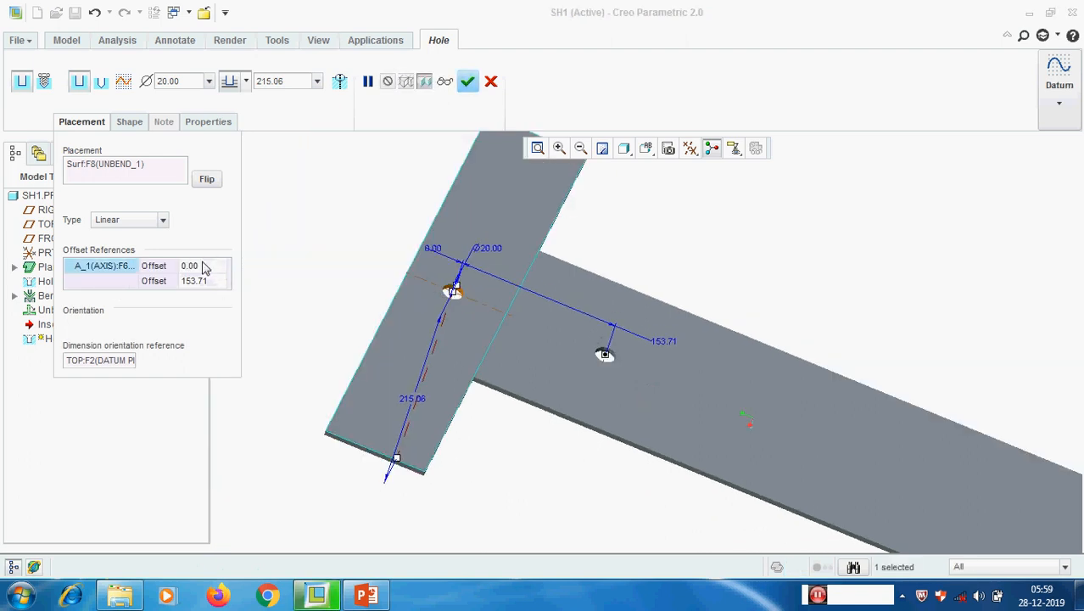
pyautogui.click(204, 281)
pyautogui.write('150')
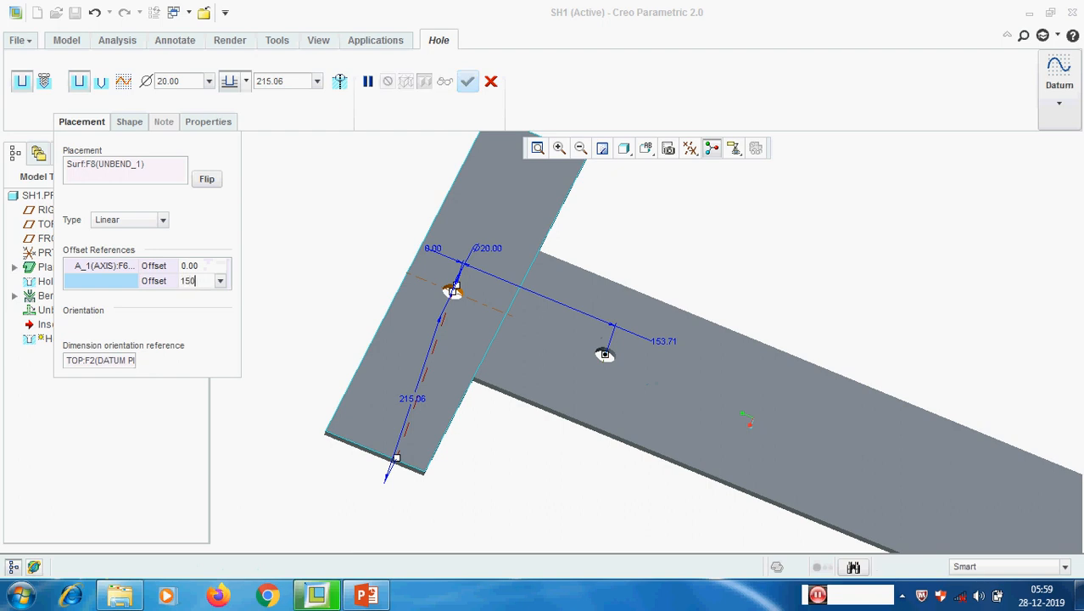
pyautogui.press('Return')
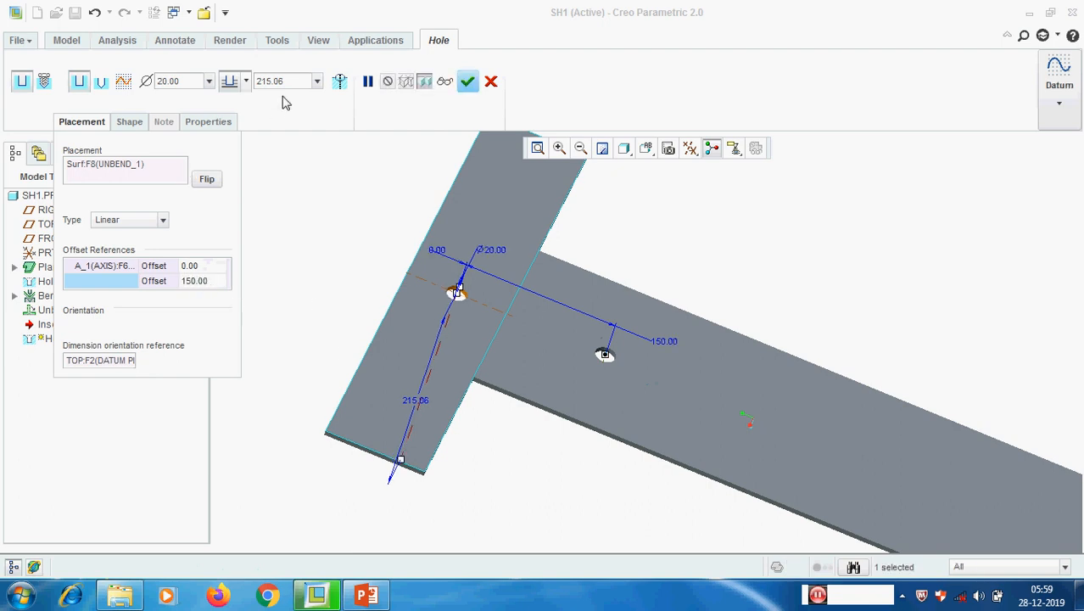
# Step: Make the new hole's depth pass through the sheet instead of using a fixed value, and complete the hole
pyautogui.click(247, 83)
pyautogui.click(230, 173)
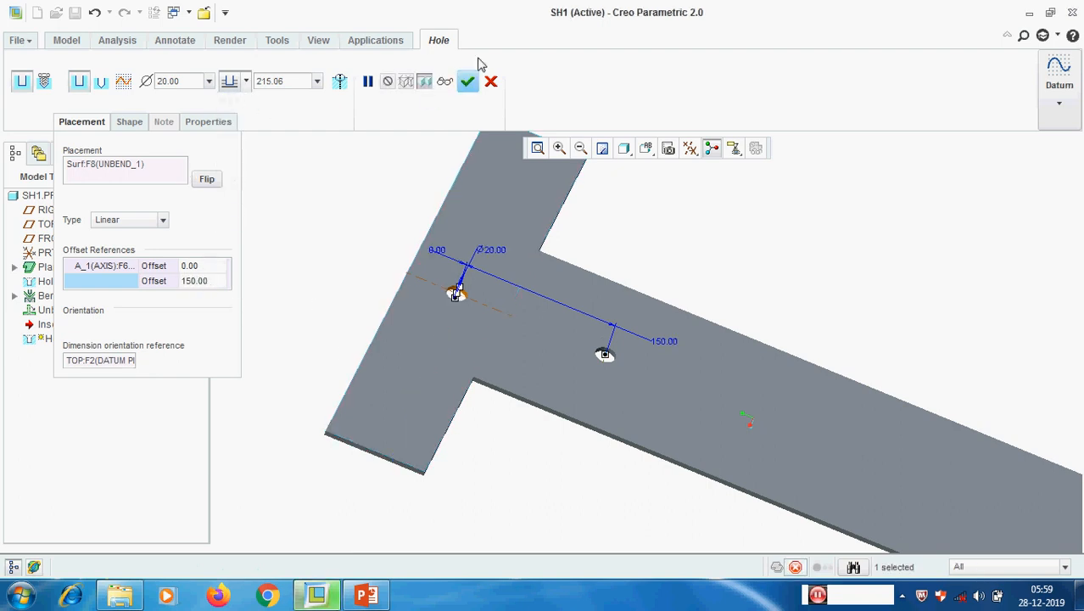
pyautogui.click(466, 85)
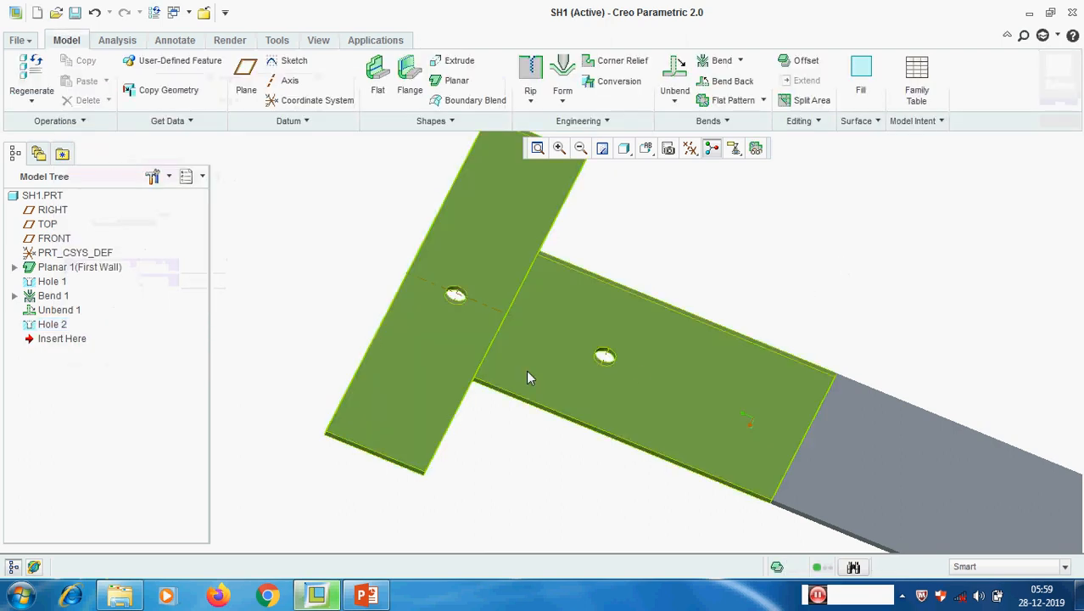
# Step: Bend back the flattened wall, with the flat end surface of the stem as fixed geometry
pyautogui.scroll(2, 654, 251)
pyautogui.moveTo(679, 267); pyautogui.dragTo(670, 283, button='middle')
pyautogui.scroll(-1, 612, 347)
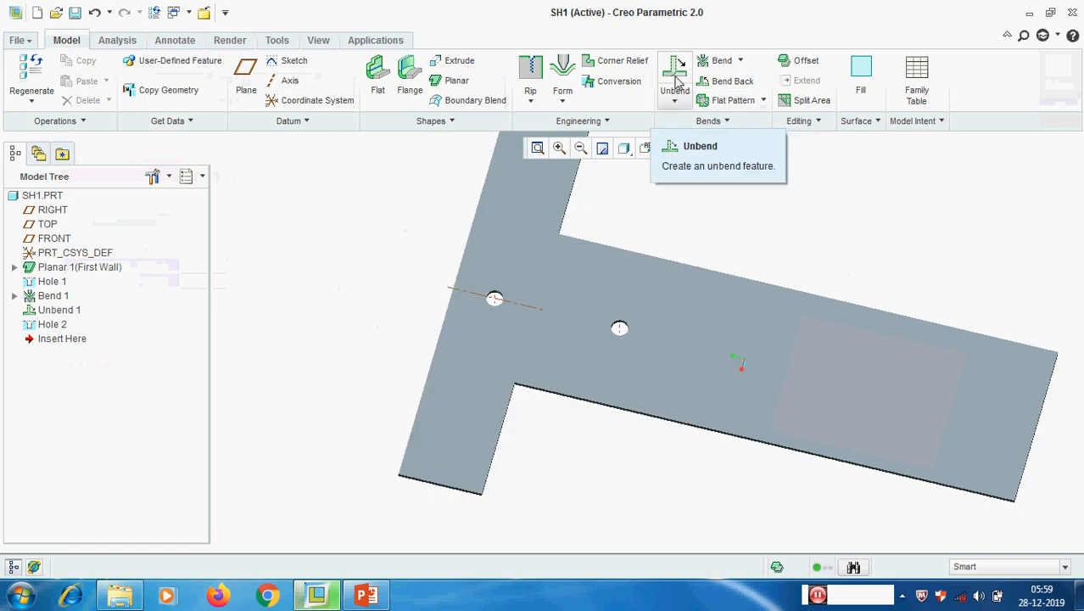
pyautogui.click(729, 81)
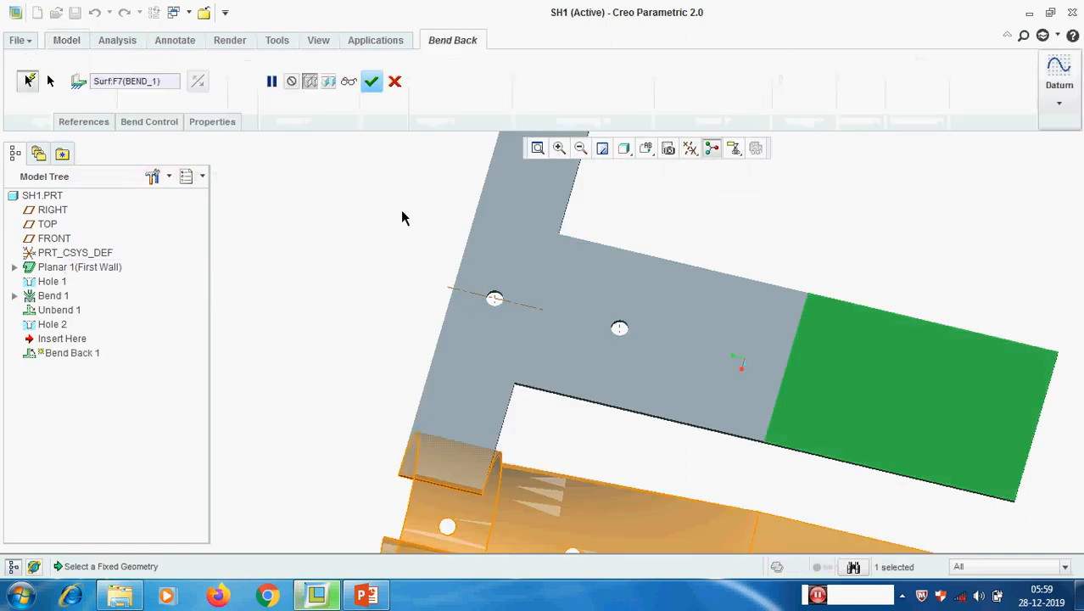
pyautogui.click(372, 85)
pyautogui.moveTo(580, 250); pyautogui.dragTo(760, 292, button='middle')
pyautogui.click(759, 293)
pyautogui.scroll(-2, 602, 351)
pyautogui.moveTo(609, 346); pyautogui.dragTo(742, 323, button='middle')
pyautogui.scroll(2, 714, 255)
pyautogui.scroll(-1, 716, 217)
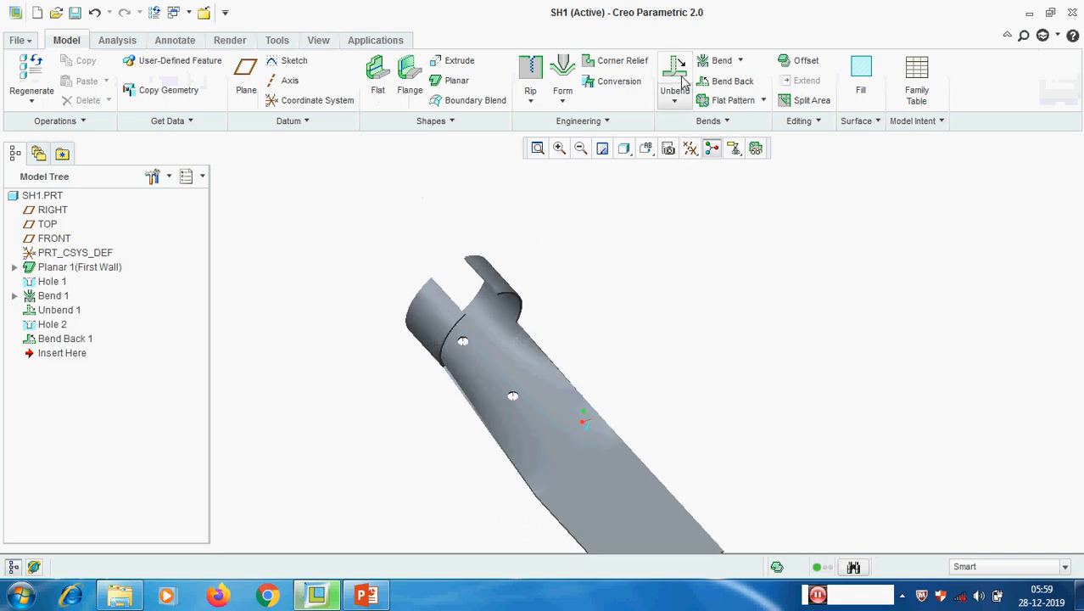
pyautogui.moveTo(642, 288); pyautogui.dragTo(551, 433, button='middle')
# Step: Switch to PowerPoint to check the Part 13 sheet metal topic list and return to Creo
pyautogui.click(366, 596)
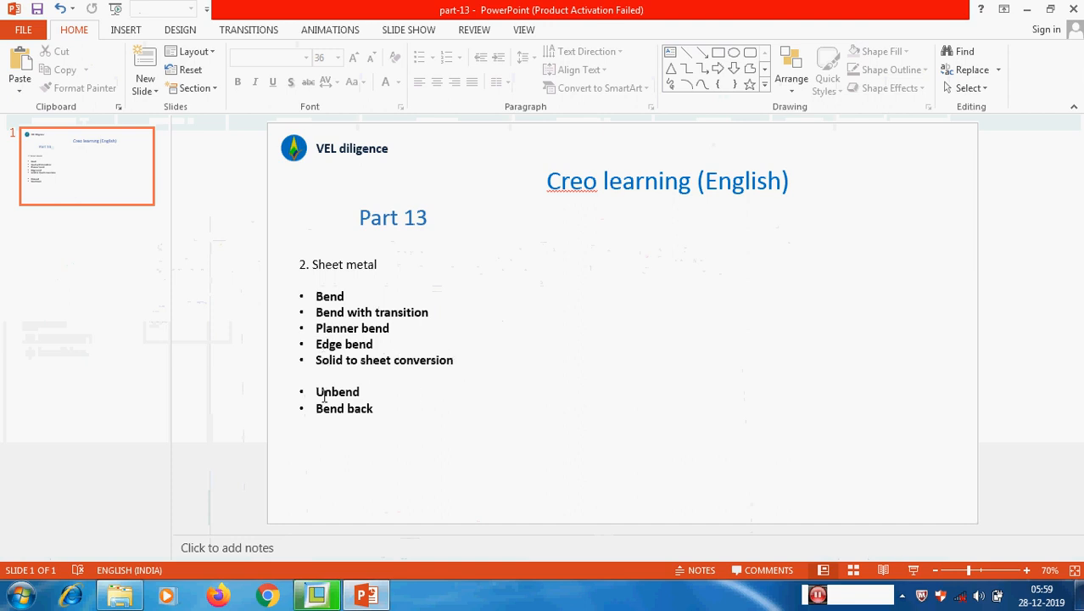
pyautogui.click(1027, 10)
pyautogui.moveTo(599, 361)
pyautogui.mouseDown(button='middle')
pyautogui.moveTo(571, 346)
pyautogui.moveTo(607, 360)
pyautogui.mouseUp(button='middle')
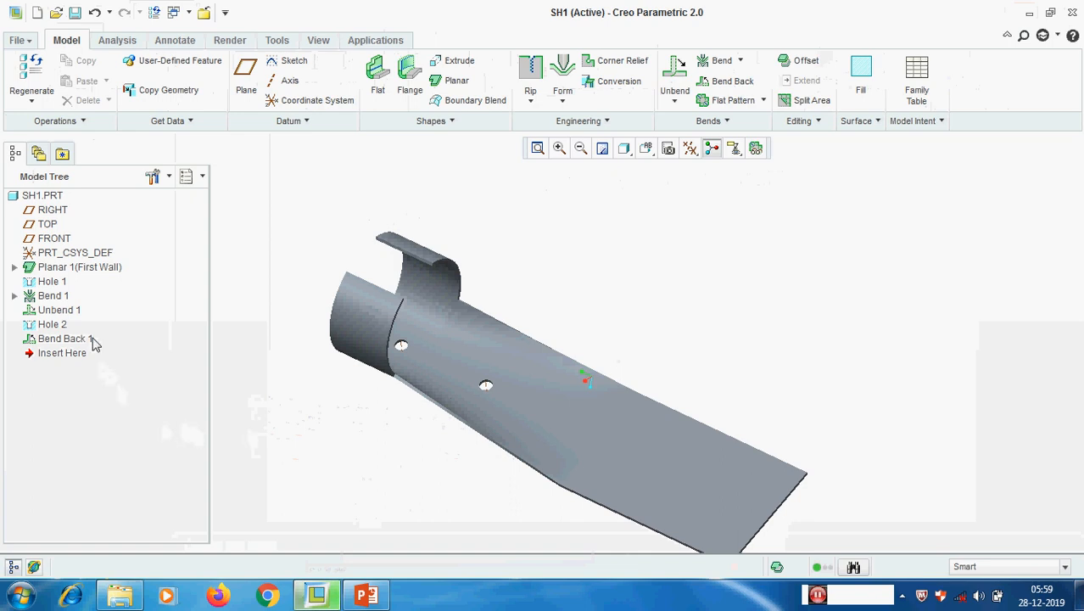
# Step: Create a new solid part named box from the mmns_part_solid template instead of the default template
pyautogui.click(35, 12)
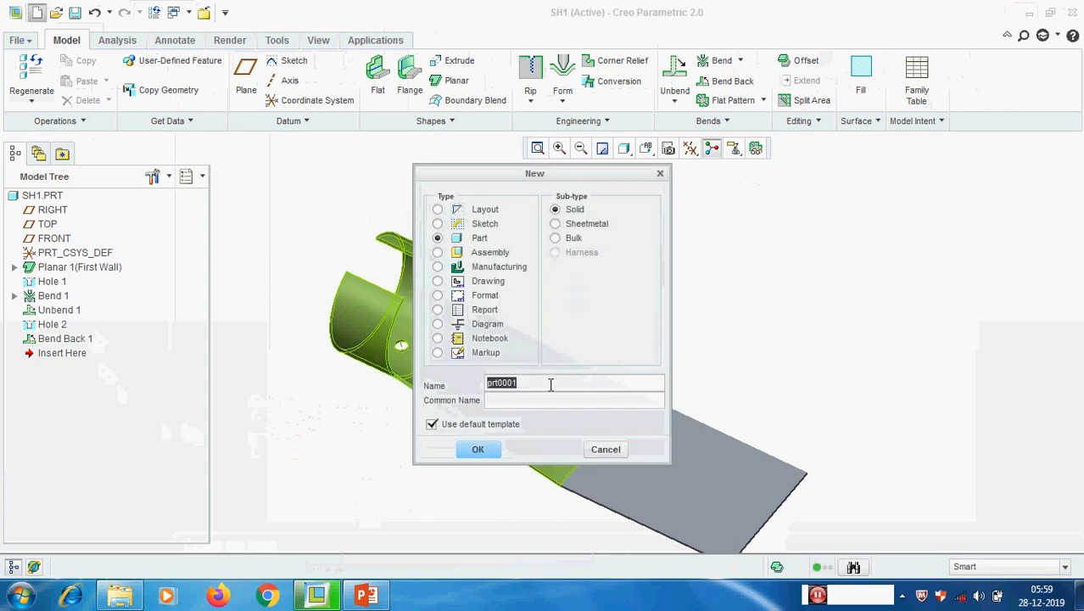
pyautogui.write('b')
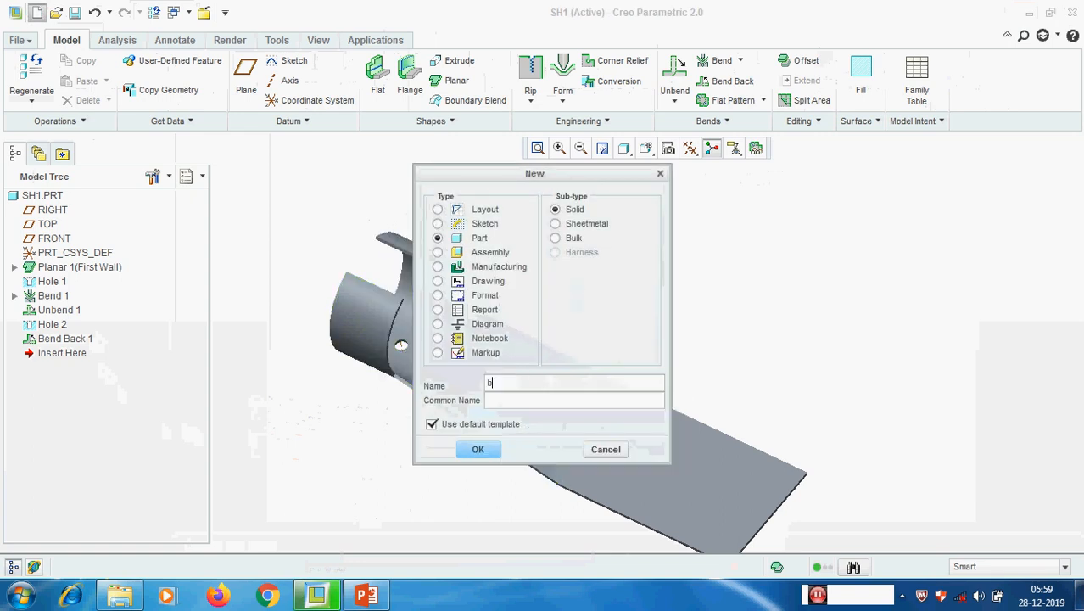
pyautogui.write('ox')
pyautogui.click(509, 426)
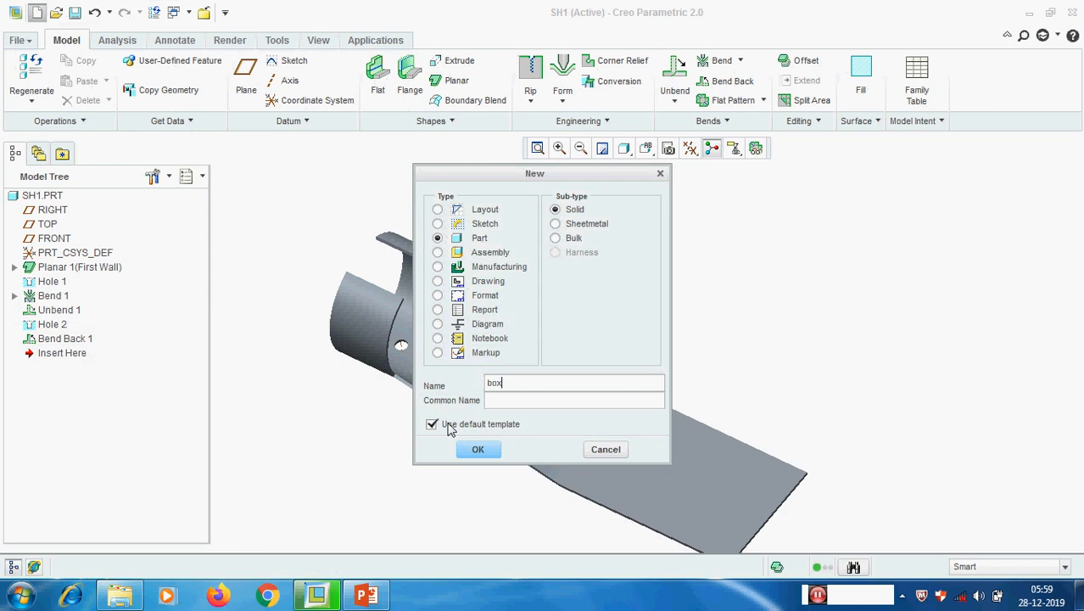
pyautogui.click(476, 448)
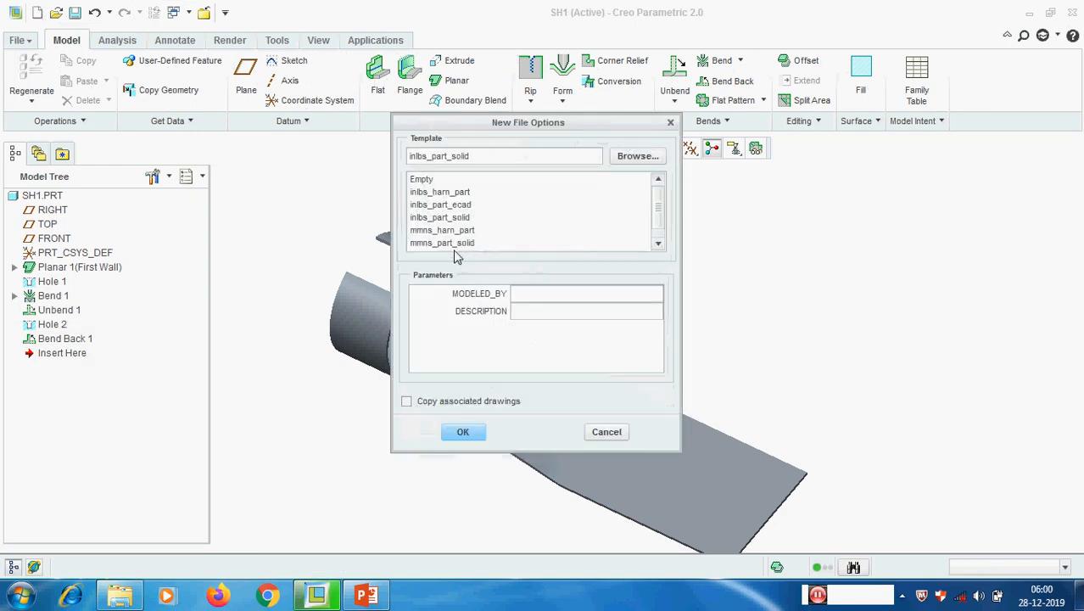
pyautogui.click(454, 245)
pyautogui.click(462, 432)
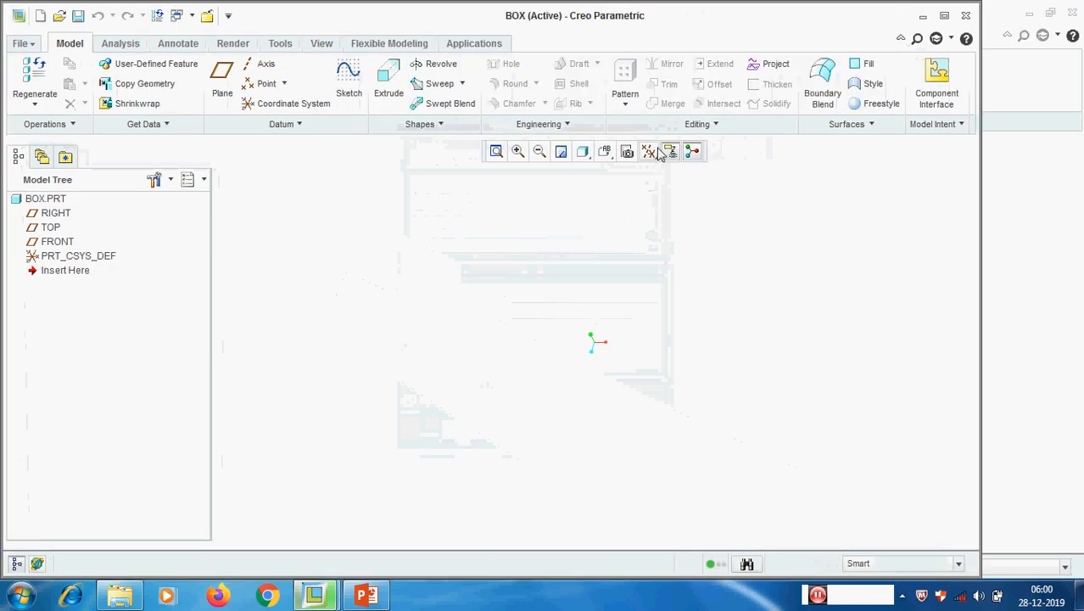
# Step: Turn on the display of all datum axes, points, coordinate systems and planes
pyautogui.click(660, 152)
pyautogui.click(670, 260)
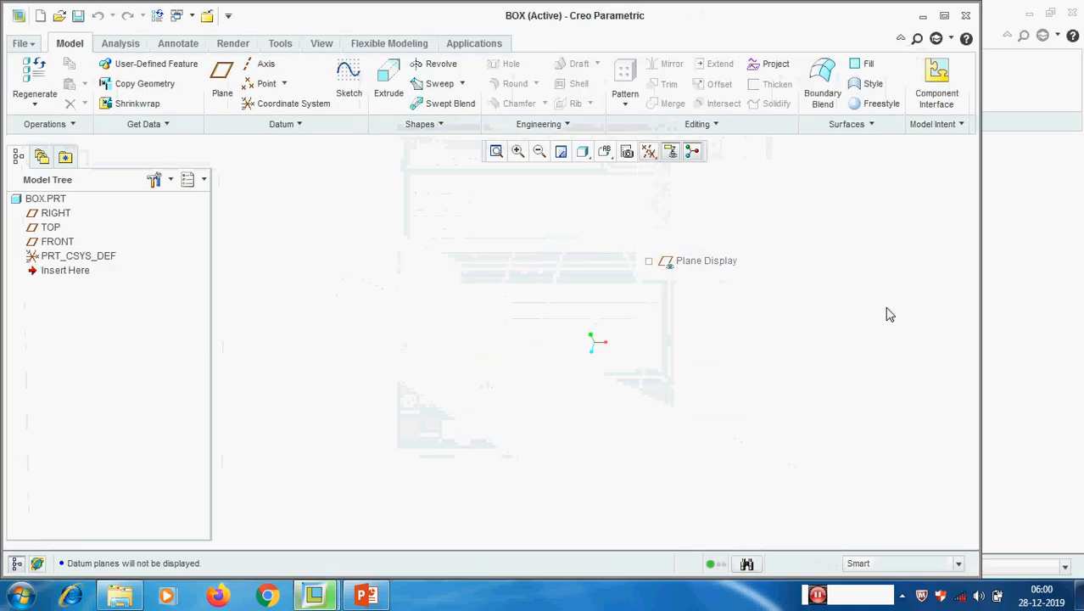
pyautogui.click(649, 152)
pyautogui.click(666, 180)
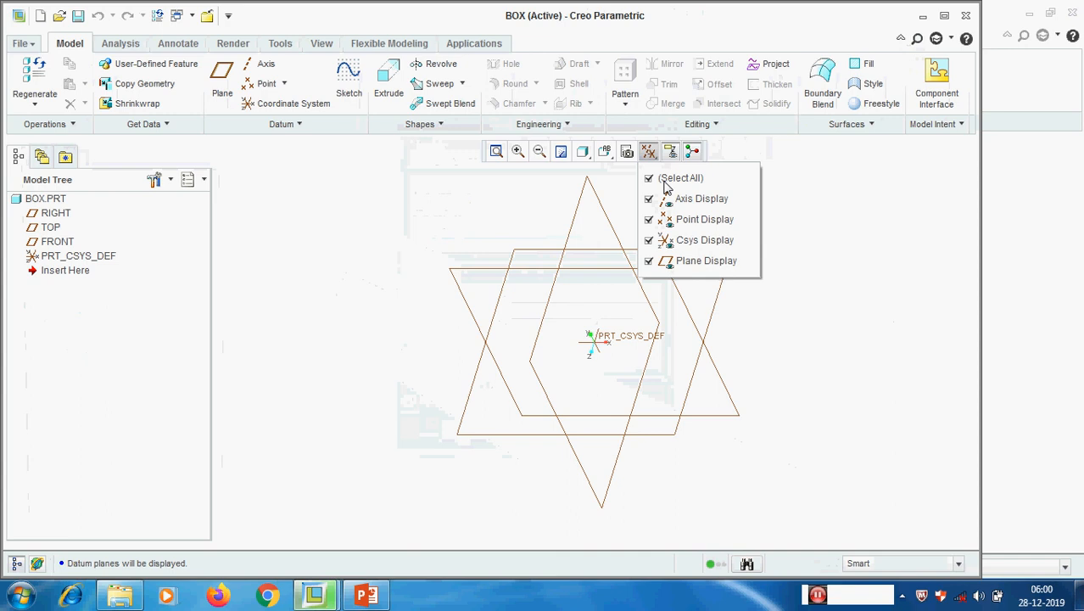
# Step: Start an Extrude with an internal sketch on the FRONT datum plane and orient the sketch to a 2D view
pyautogui.click(384, 90)
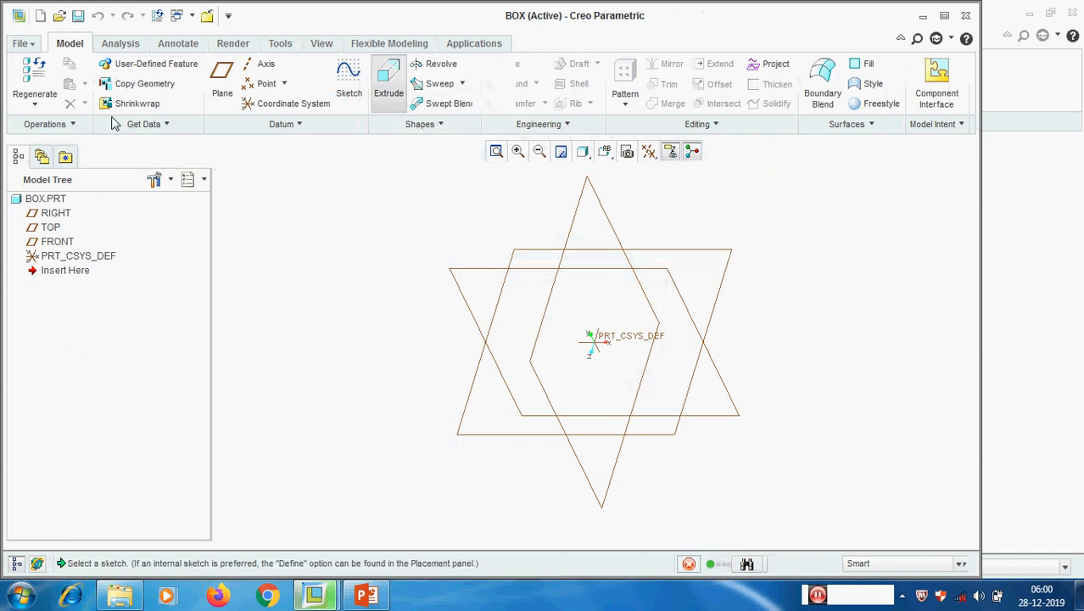
pyautogui.click(85, 125)
pyautogui.click(201, 176)
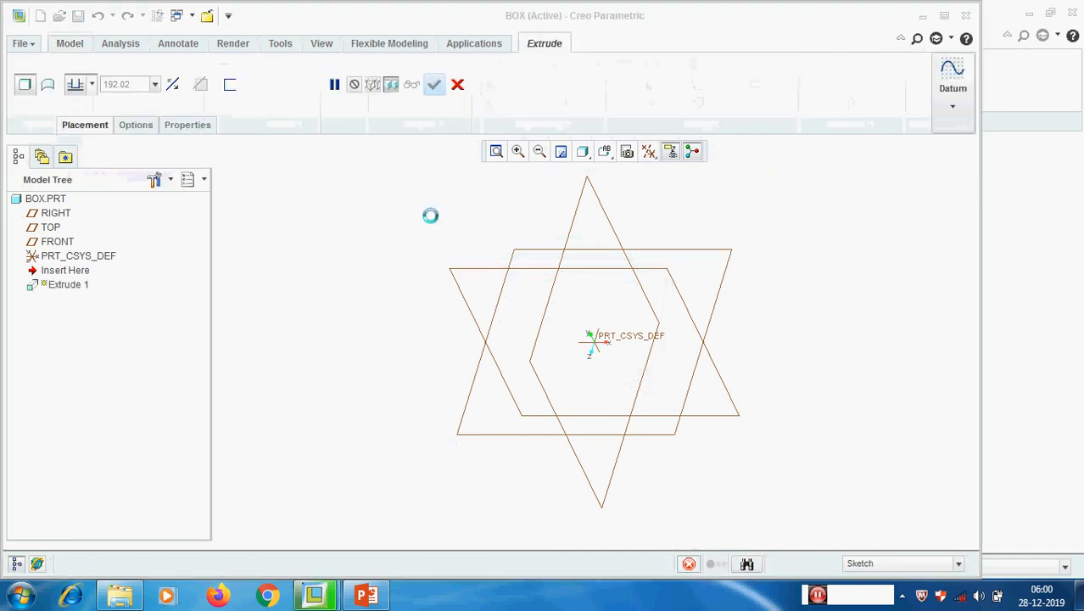
pyautogui.click(464, 271)
pyautogui.click(1013, 330)
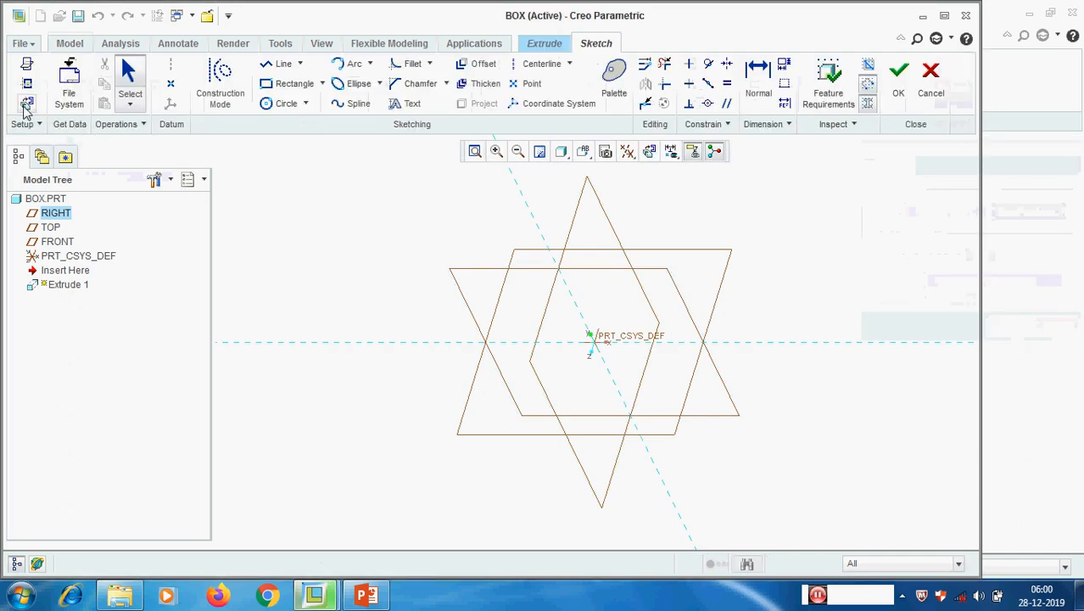
pyautogui.click(26, 103)
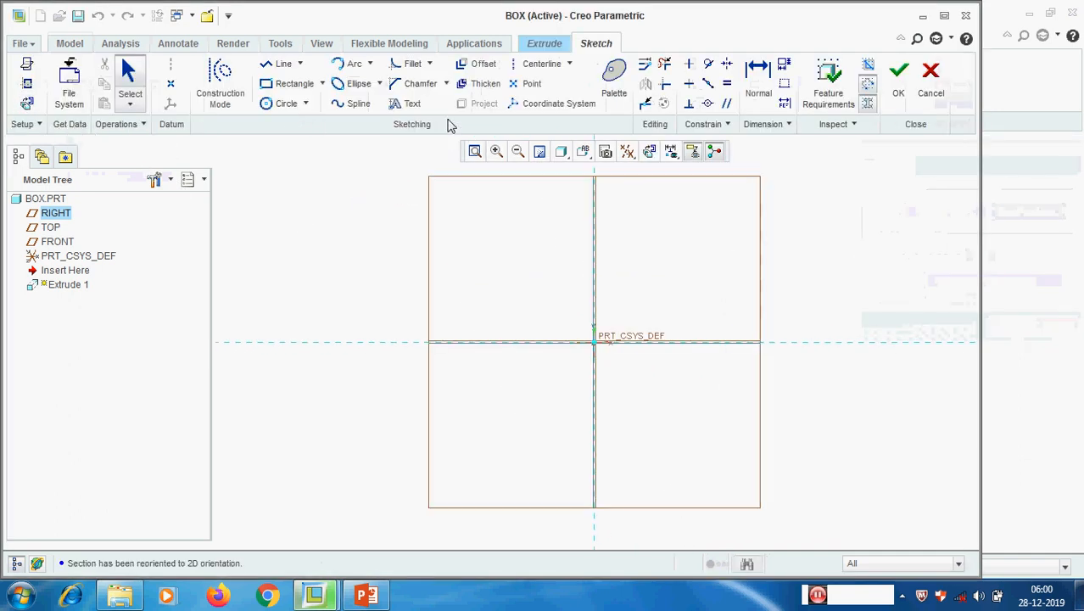
# Step: Sketch a center rectangle centred on the coordinate system origin
pyautogui.click(322, 83)
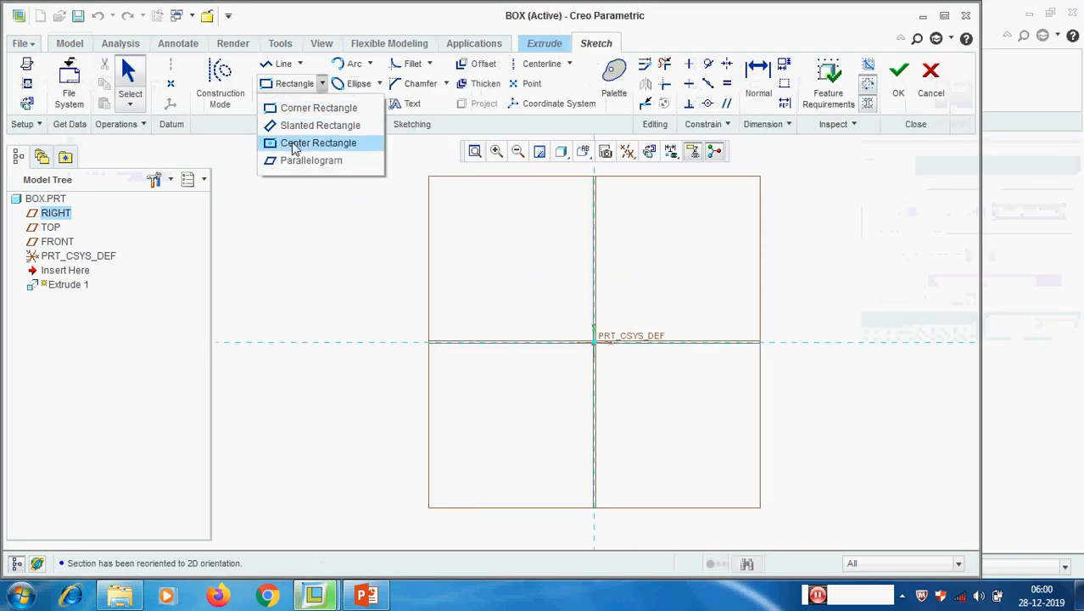
pyautogui.click(318, 143)
pyautogui.click(593, 341)
pyautogui.click(660, 302)
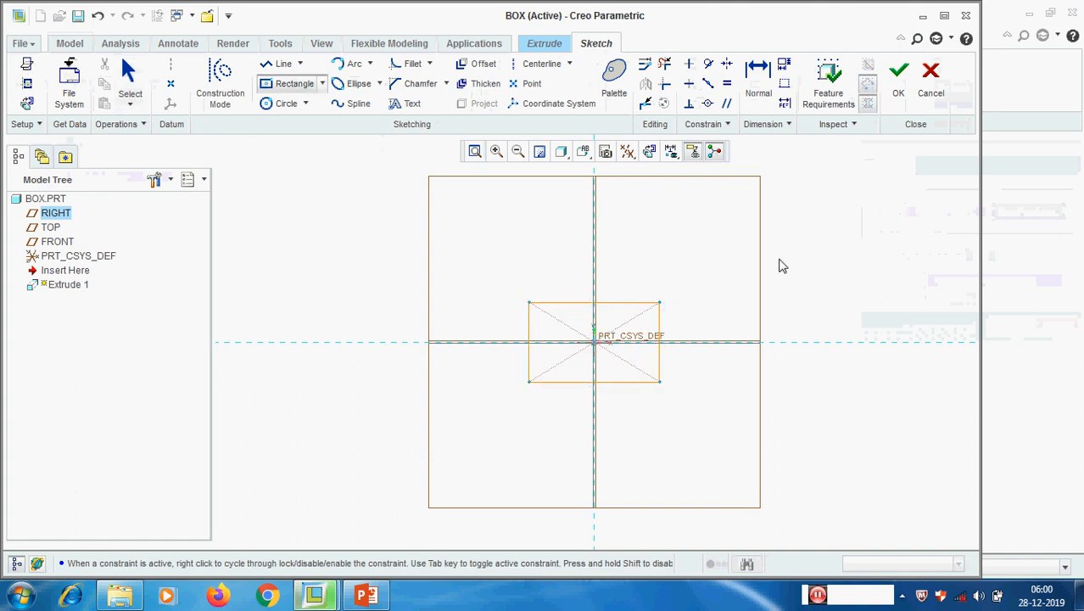
pyautogui.middleClick(782, 266)
# Step: Set the rectangle's width to 200 and its height to 100, and finish the sketch
pyautogui.doubleClick(580, 292)
pyautogui.write('200')
pyautogui.press('Return')
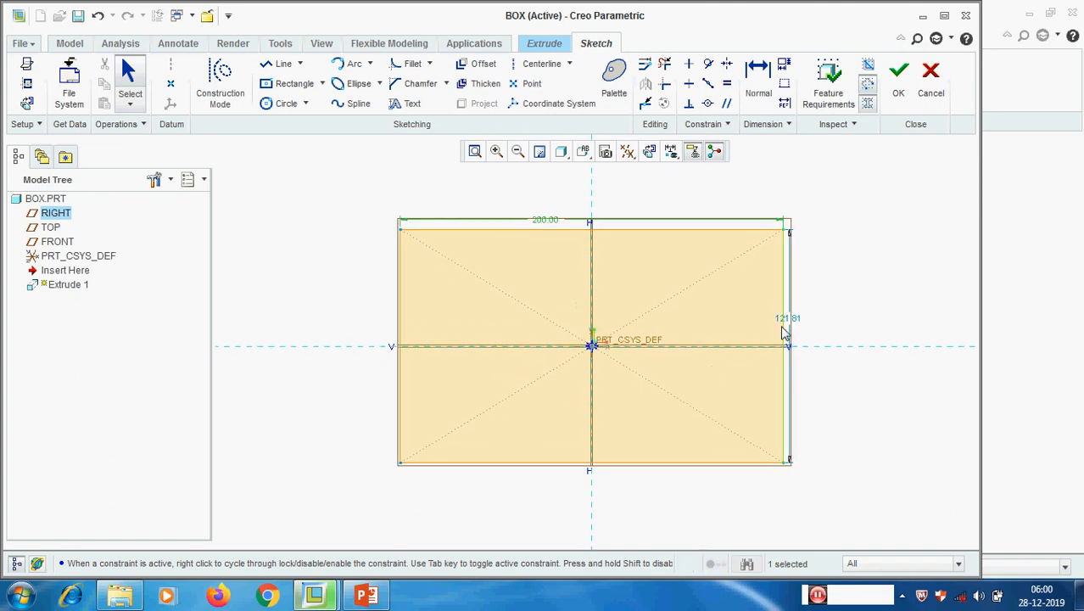
pyautogui.doubleClick(787, 320)
pyautogui.write('100')
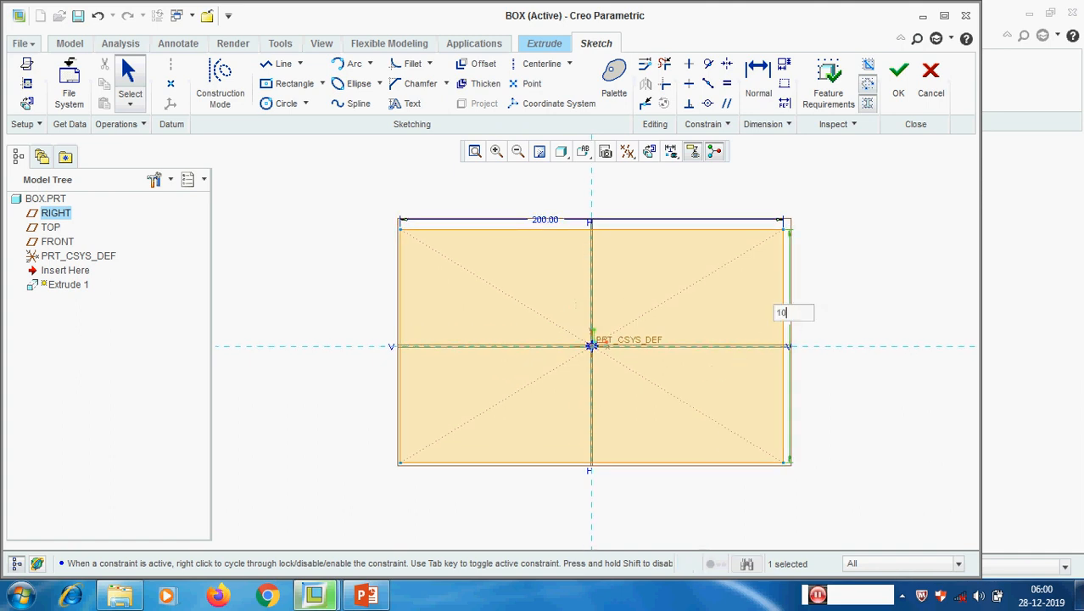
pyautogui.press('Return')
pyautogui.moveTo(854, 212)
pyautogui.mouseDown(button='middle')
pyautogui.moveTo(825, 239)
pyautogui.moveTo(851, 178)
pyautogui.mouseUp(button='middle')
pyautogui.click(896, 74)
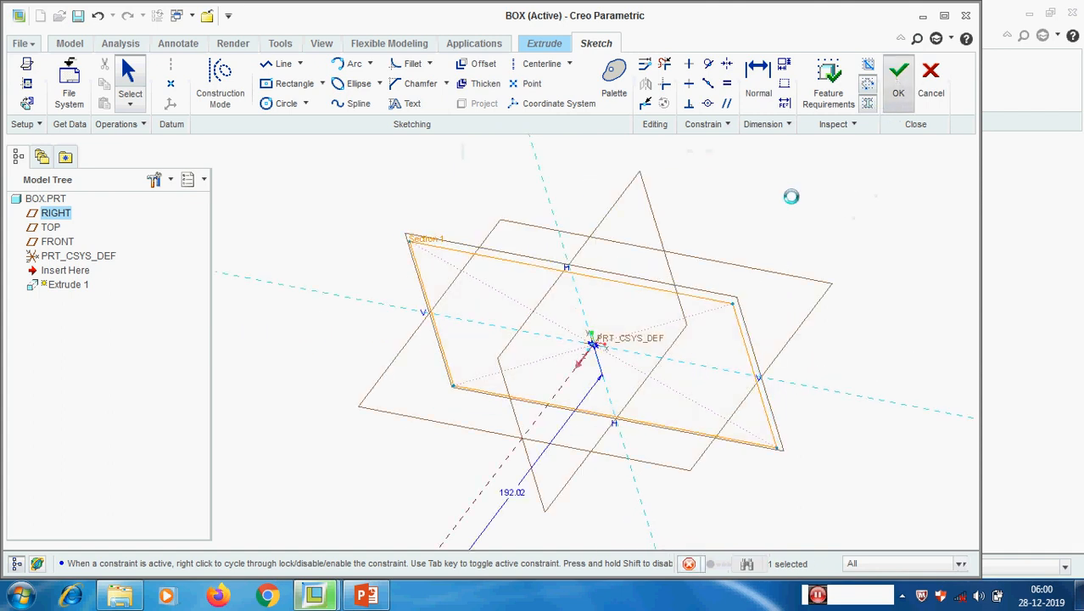
# Step: Extrude the rectangle symmetrically about the sketch plane to a depth of 100 and complete the feature
pyautogui.click(92, 84)
pyautogui.click(76, 127)
pyautogui.doubleClick(143, 85)
pyautogui.write('100')
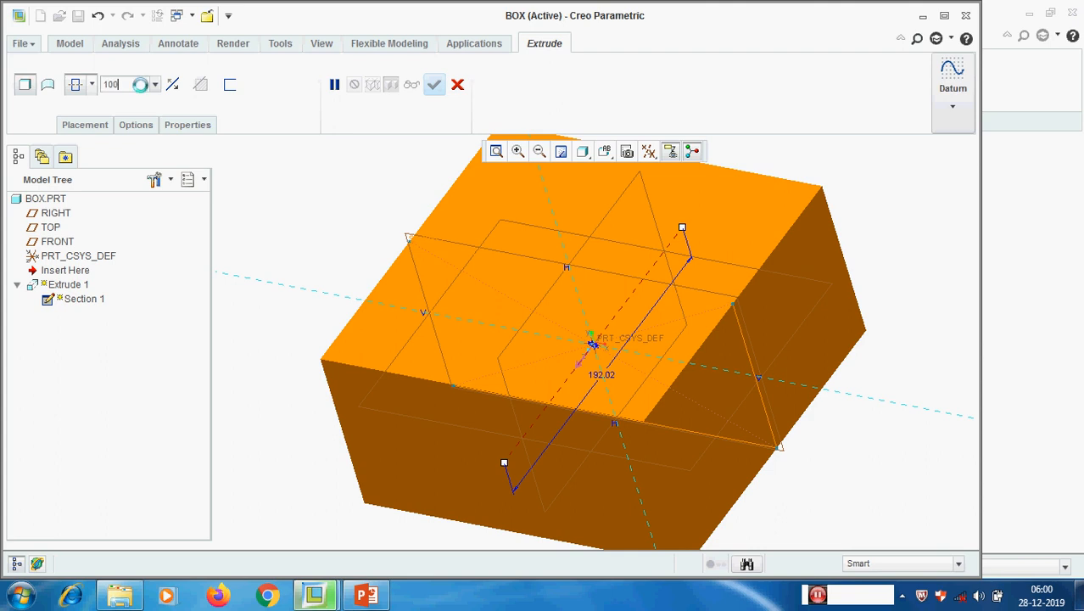
pyautogui.press('Return')
pyautogui.click(433, 85)
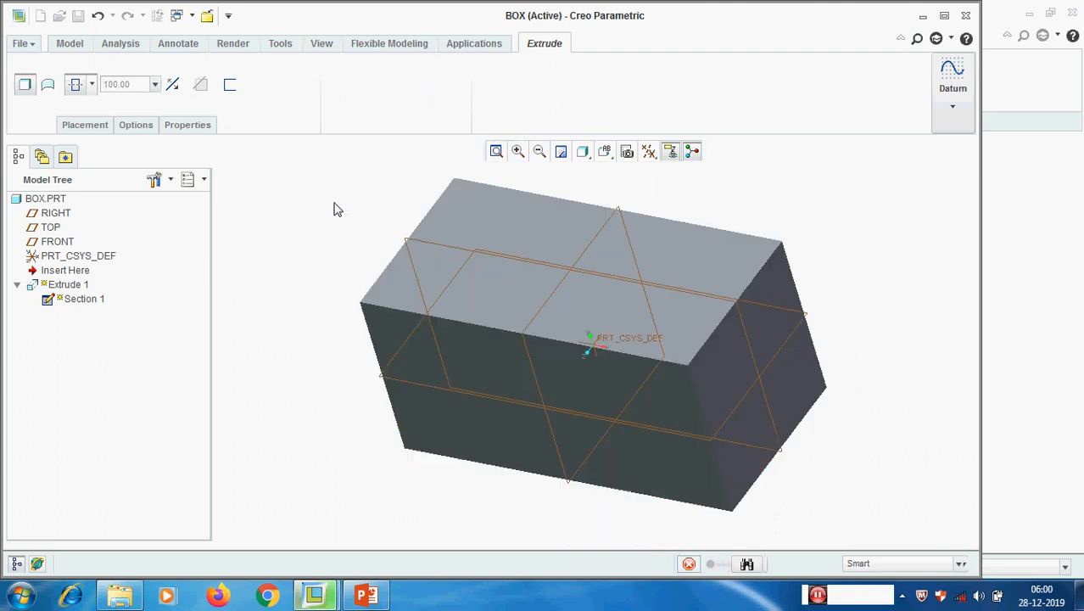
# Step: Shell the block with a thickness of 3, removing its top face
pyautogui.click(574, 84)
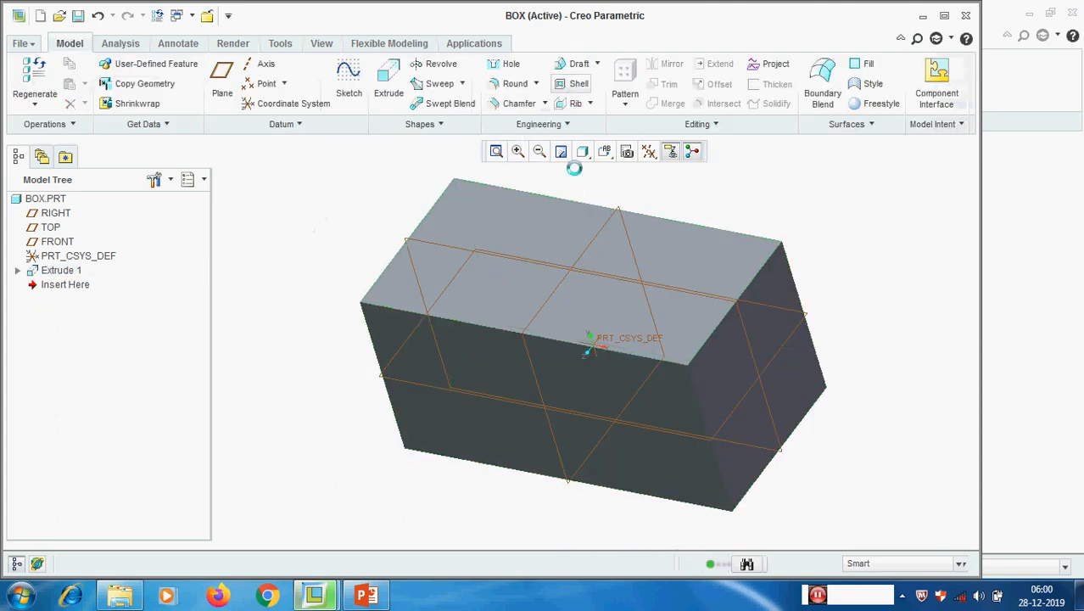
pyautogui.click(534, 234)
pyautogui.doubleClick(94, 88)
pyautogui.write('3')
pyautogui.press('Return')
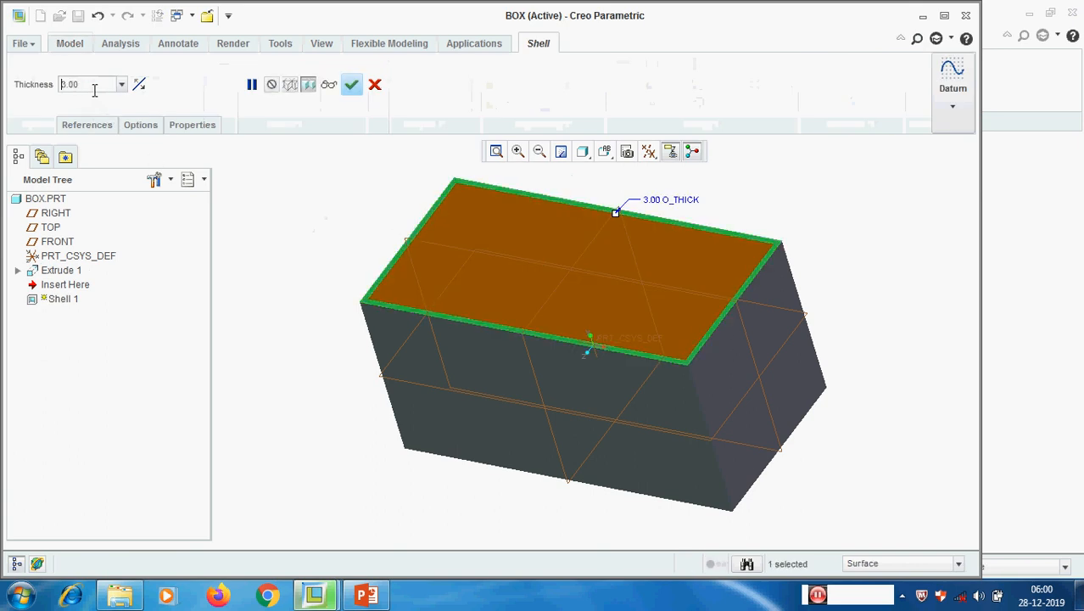
pyautogui.middleClick(302, 227)
pyautogui.moveTo(647, 273); pyautogui.dragTo(629, 301, button='middle')
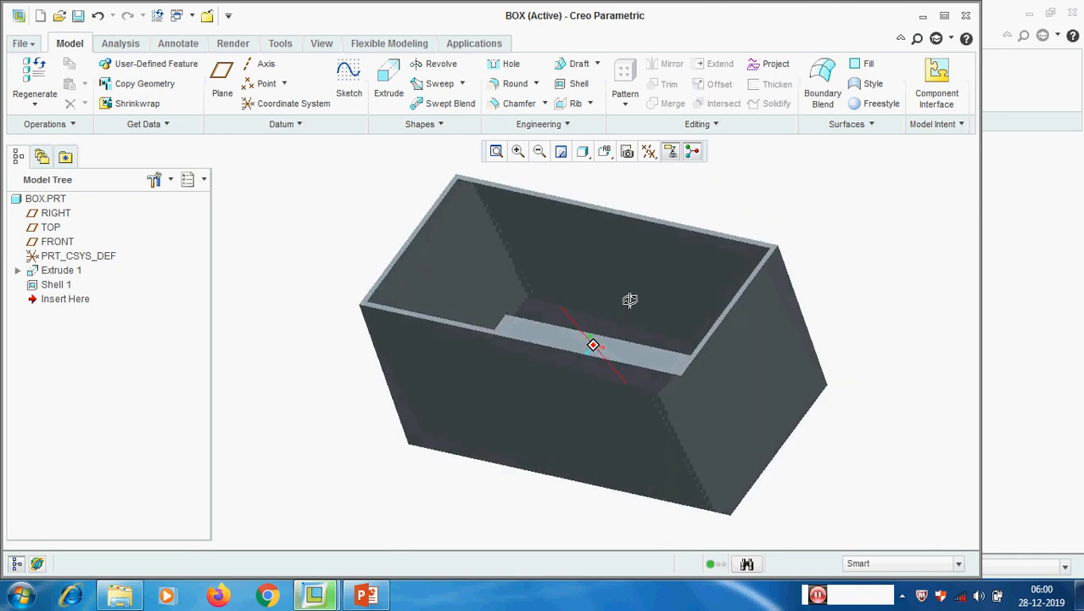
pyautogui.click(24, 44)
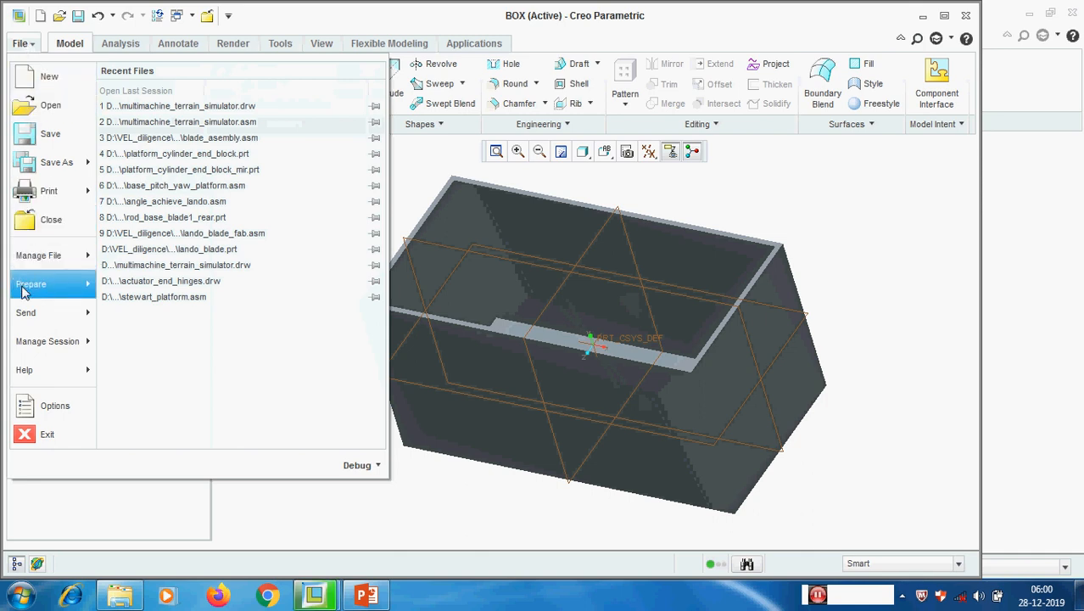
pyautogui.moveTo(21, 262)
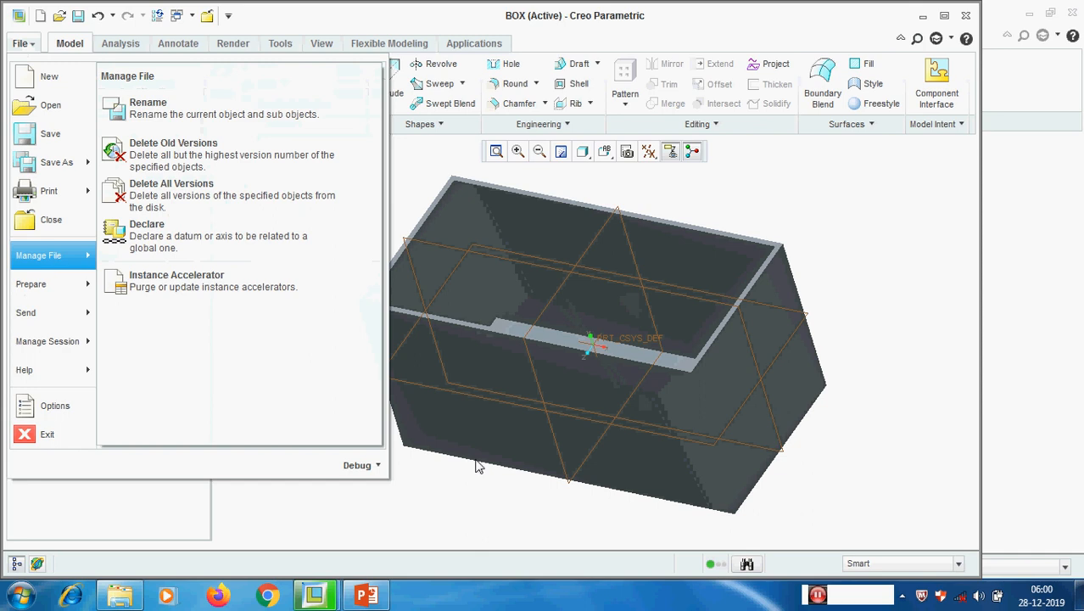
pyautogui.click(464, 497)
# Step: Convert the shelled box to sheet metal, using its outer bottom face as the driving surface
pyautogui.click(72, 126)
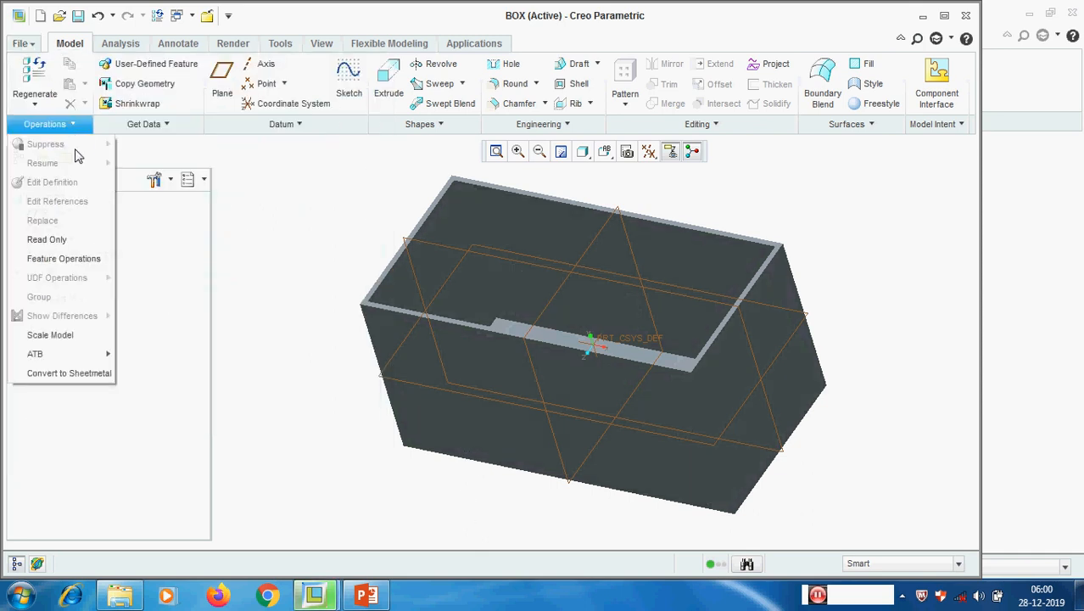
pyautogui.click(75, 373)
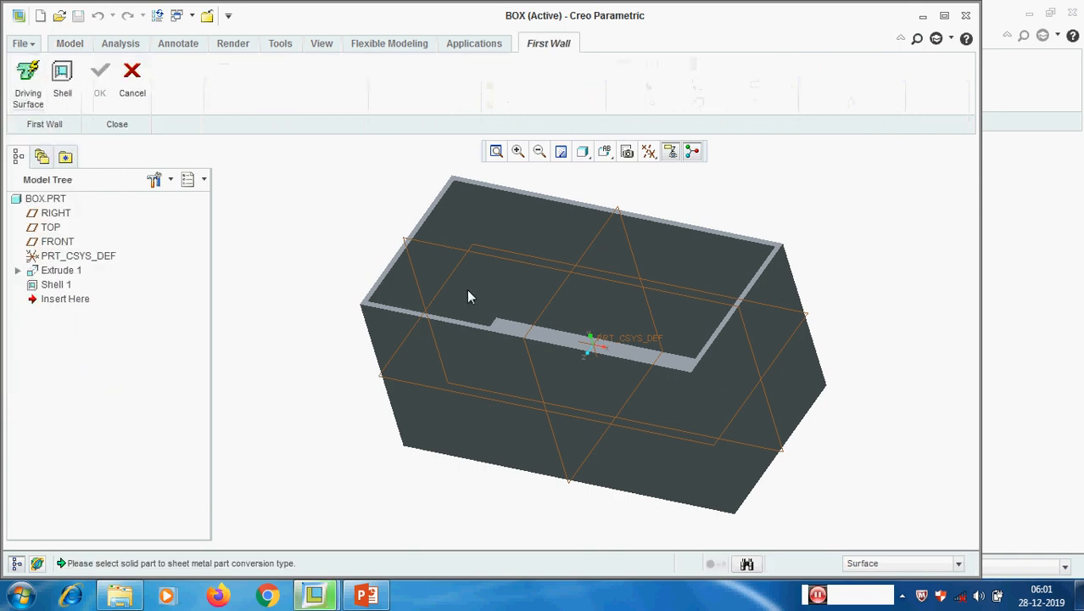
pyautogui.moveTo(865, 282); pyautogui.dragTo(875, 194, button='middle')
pyautogui.click(725, 320)
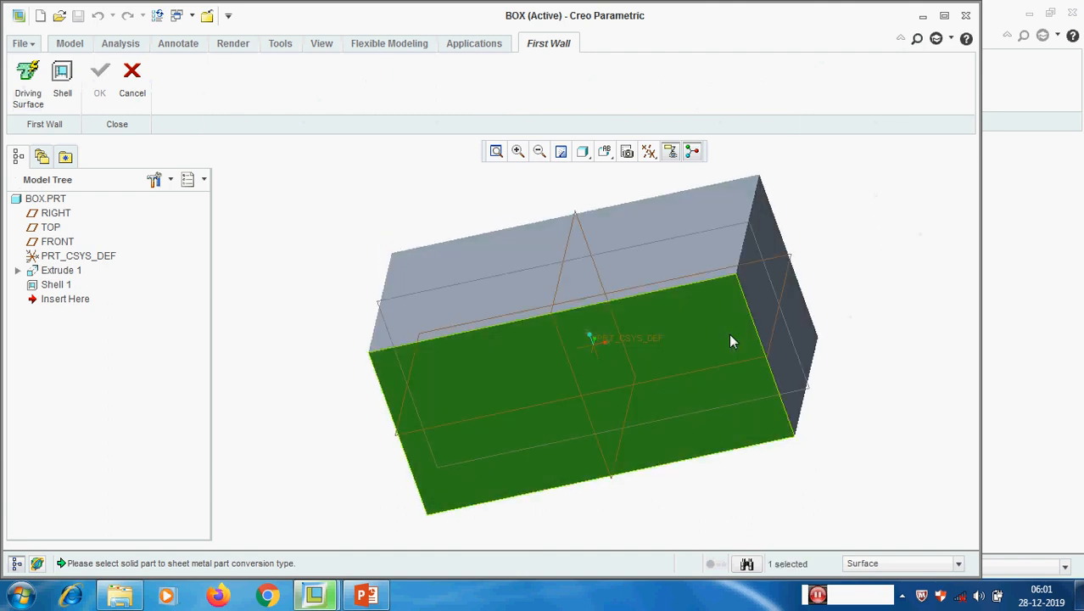
pyautogui.moveTo(837, 259); pyautogui.dragTo(493, 271, button='middle')
pyautogui.click(26, 81)
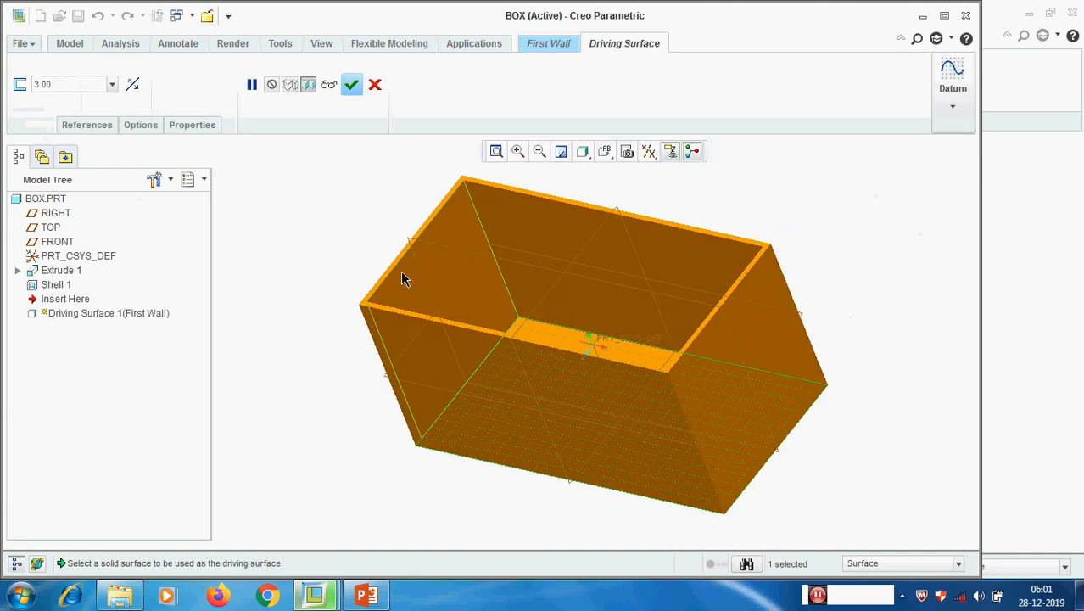
pyautogui.moveTo(498, 358); pyautogui.dragTo(420, 334, button='middle')
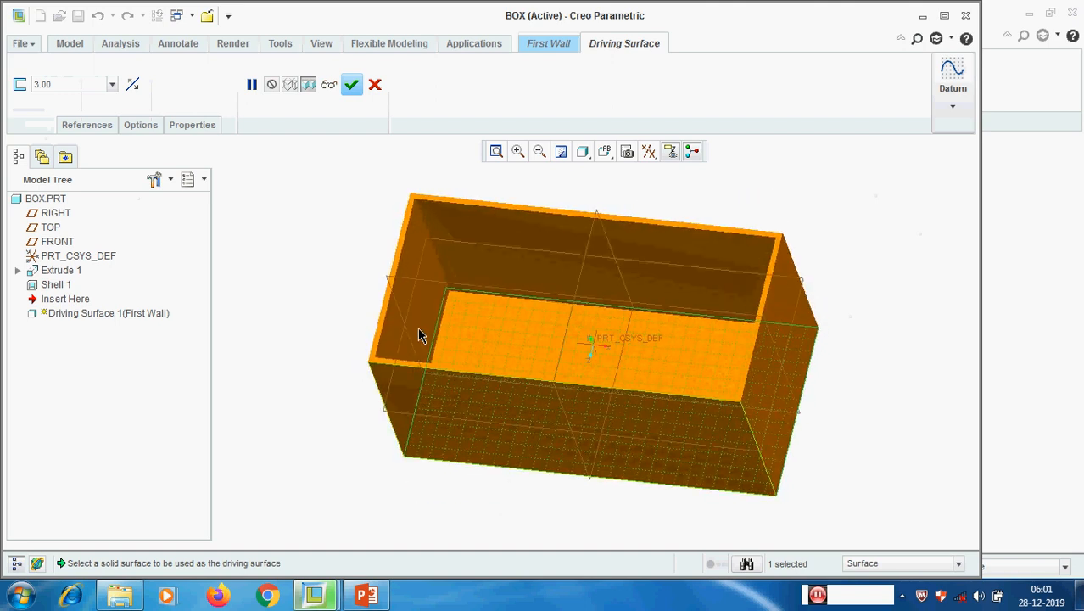
pyautogui.click(352, 85)
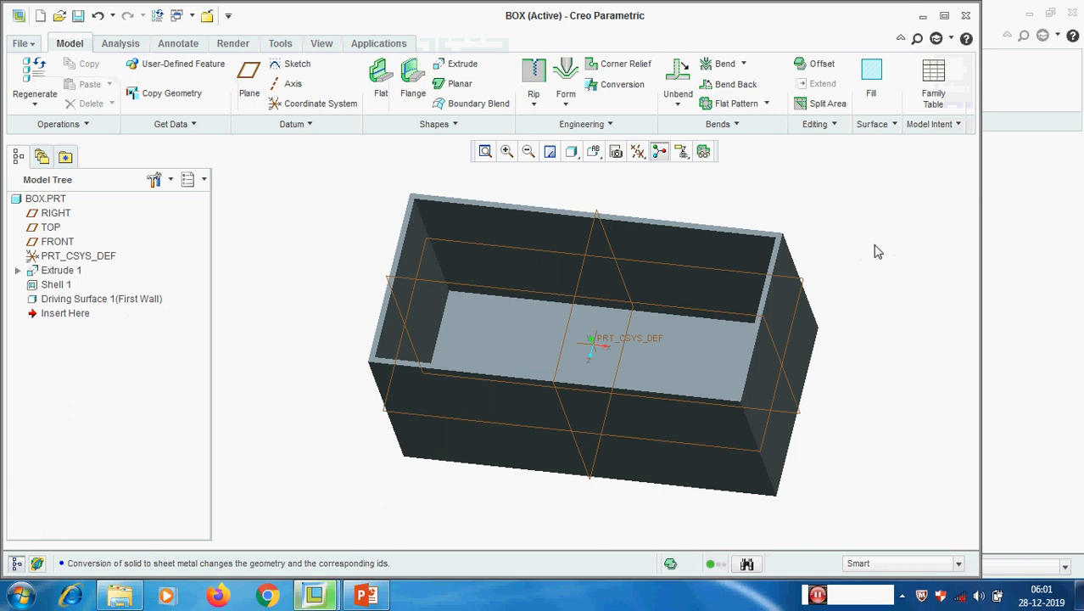
# Step: Start an Edge Bend with the radius set to Thickness and select the box's four vertical corner edges
pyautogui.moveTo(865, 247); pyautogui.dragTo(839, 284, button='middle')
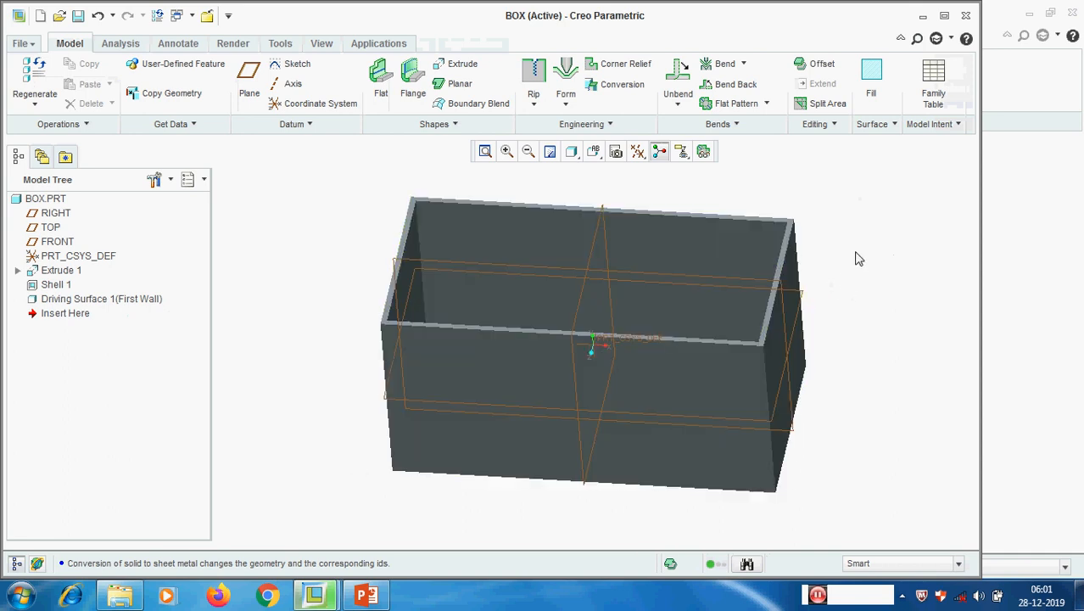
pyautogui.moveTo(856, 257); pyautogui.dragTo(838, 260, button='middle')
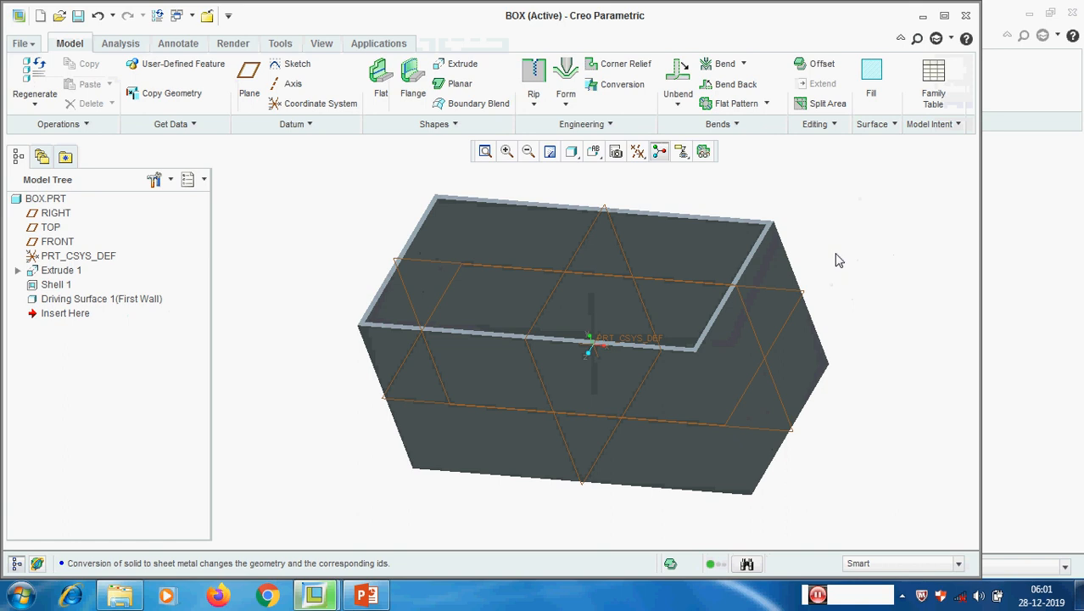
pyautogui.click(744, 66)
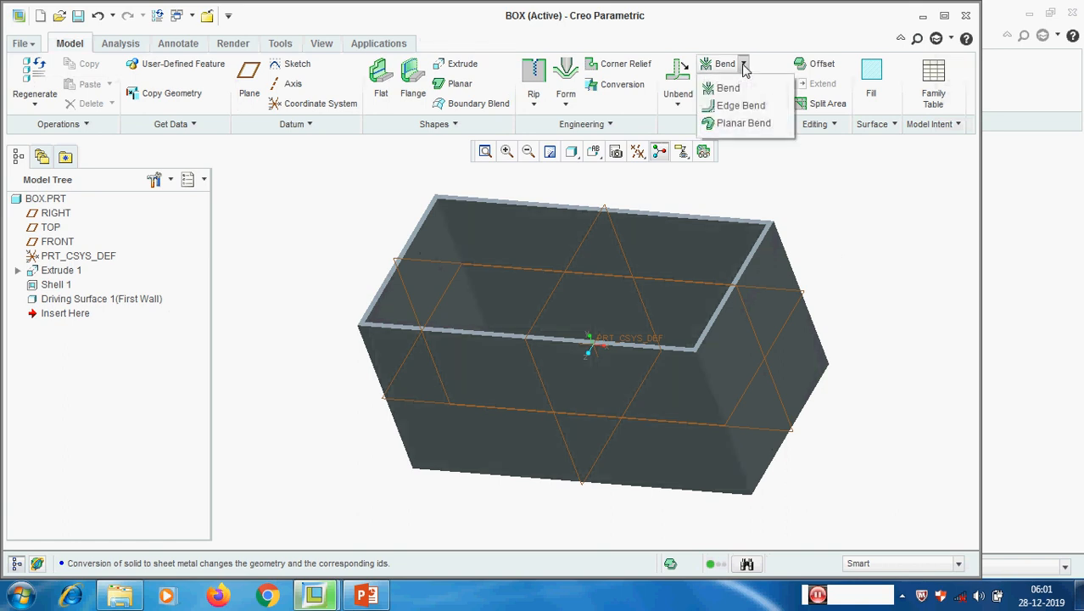
pyautogui.click(740, 107)
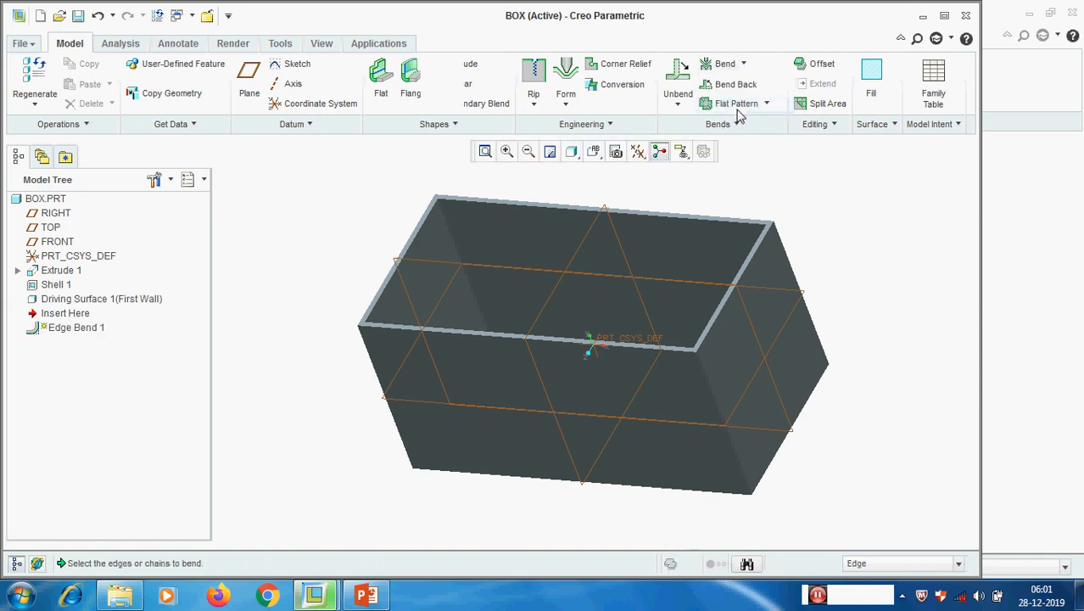
pyautogui.click(712, 396)
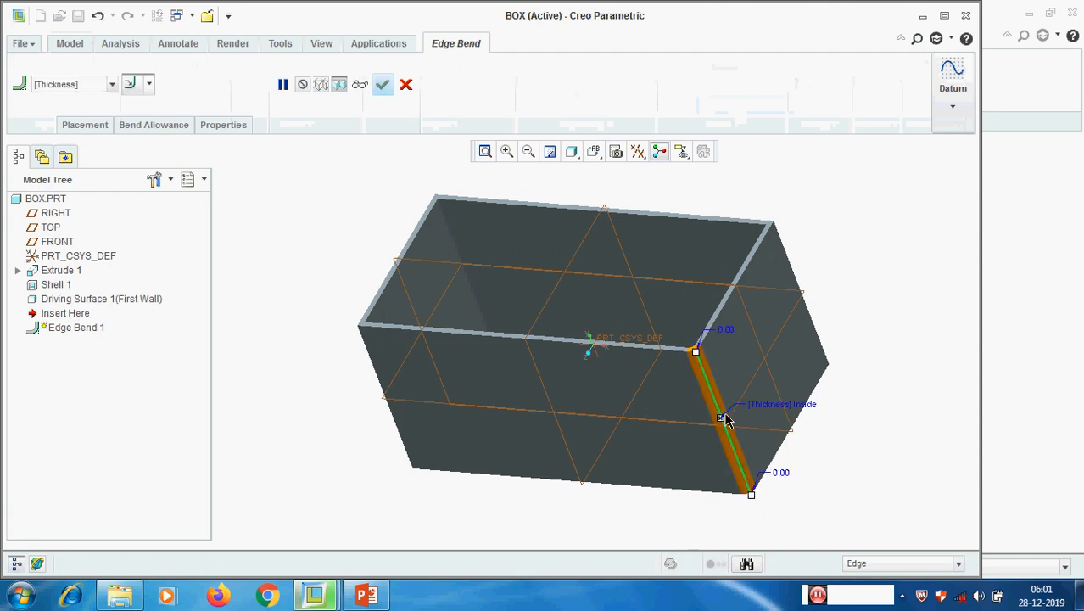
pyautogui.keyDown('ctrl'); pyautogui.click(378, 387); pyautogui.keyUp('ctrl')
pyautogui.keyDown('ctrl'); pyautogui.click(825, 263); pyautogui.keyUp('ctrl')
pyautogui.moveTo(851, 261); pyautogui.dragTo(904, 277, button='middle')
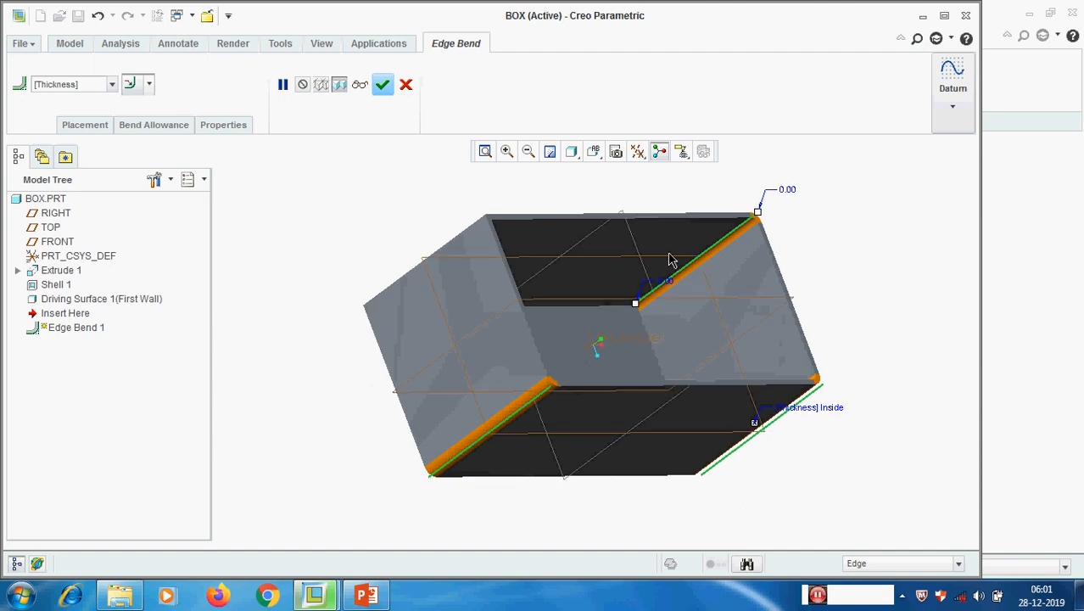
pyautogui.keyDown('ctrl'); pyautogui.click(463, 240); pyautogui.keyUp('ctrl')
# Step: Add the box's bottom outer edges to the edge bend and complete the feature
pyautogui.moveTo(388, 377)
pyautogui.mouseDown(button='middle')
pyautogui.moveTo(387, 407)
pyautogui.moveTo(334, 376)
pyautogui.moveTo(380, 391)
pyautogui.mouseUp(button='middle')
pyautogui.moveTo(506, 481); pyautogui.dragTo(494, 411, button='middle')
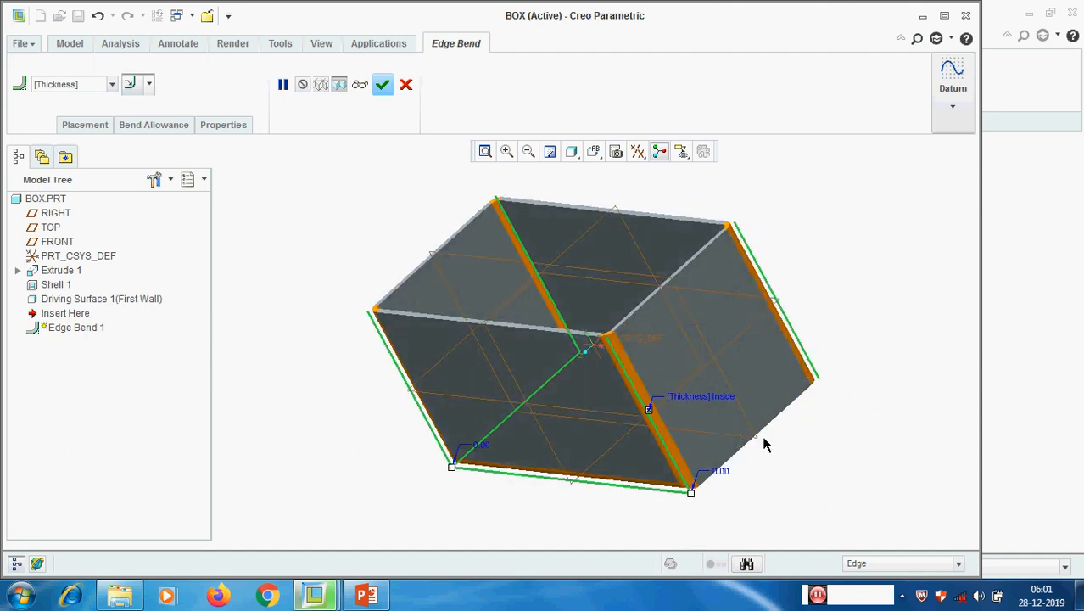
pyautogui.moveTo(795, 438); pyautogui.dragTo(855, 365, button='middle')
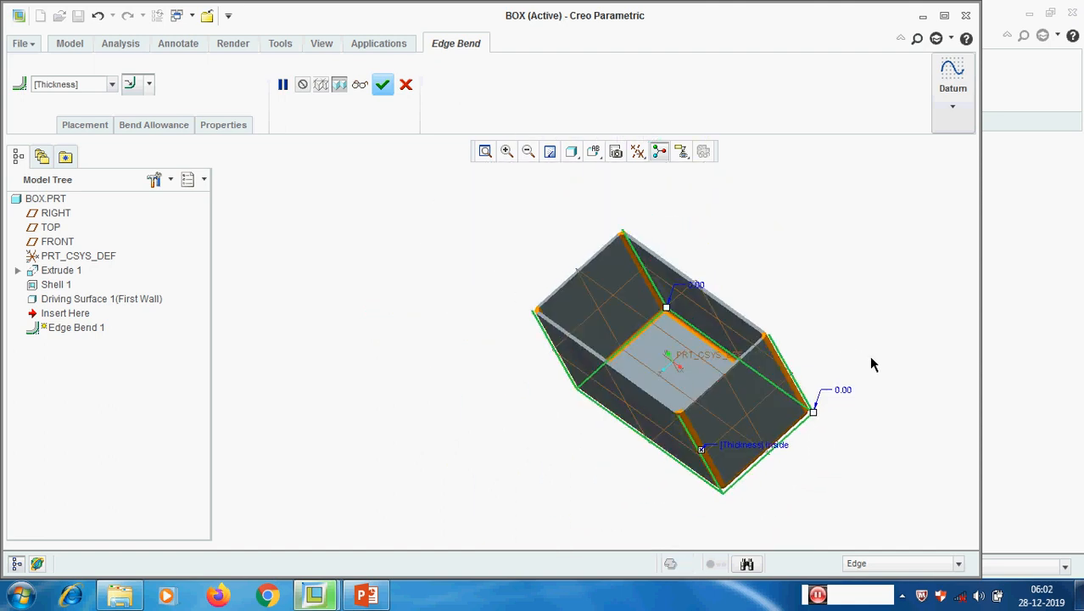
pyautogui.middleClick(872, 363)
pyautogui.scroll(-3, 838, 404)
pyautogui.moveTo(795, 399)
pyautogui.mouseDown(button='middle')
pyautogui.moveTo(825, 361)
pyautogui.moveTo(822, 286)
pyautogui.moveTo(809, 397)
pyautogui.moveTo(781, 382)
pyautogui.mouseUp(button='middle')
pyautogui.scroll(3, 925, 297)
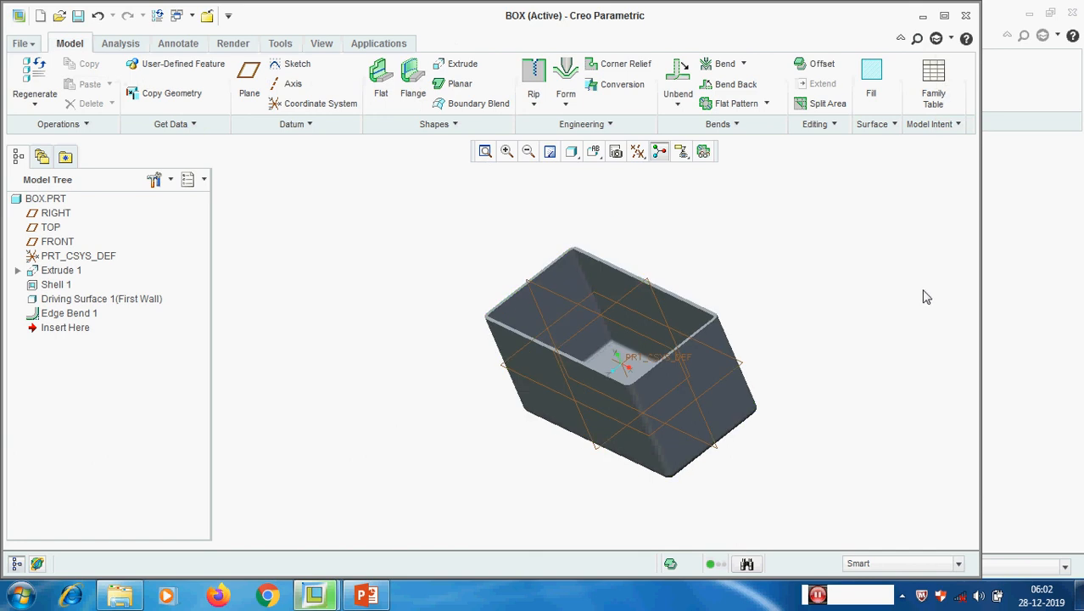
# Step: Hide the datum planes to leave the bent box unobstructed
pyautogui.click(637, 155)
pyautogui.click(658, 177)
pyautogui.scroll(-1, 773, 291)
pyautogui.moveTo(767, 299); pyautogui.dragTo(788, 290, button='middle')
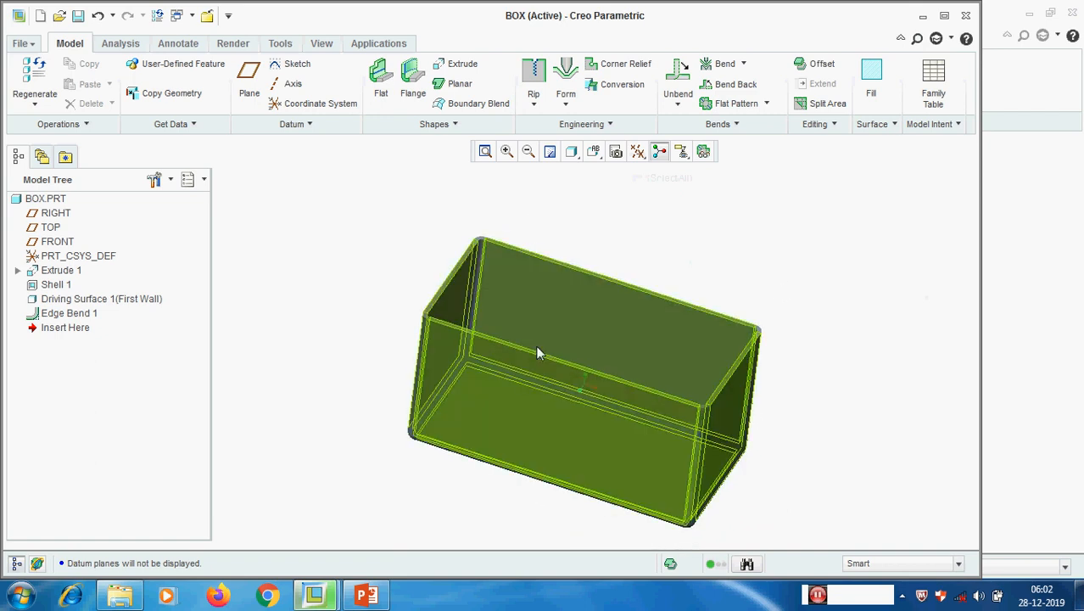
pyautogui.scroll(-3, 387, 353)
pyautogui.scroll(2, 568, 346)
pyautogui.moveTo(574, 337); pyautogui.dragTo(288, 318, button='middle')
pyautogui.moveTo(289, 280); pyautogui.dragTo(316, 289, button='middle')
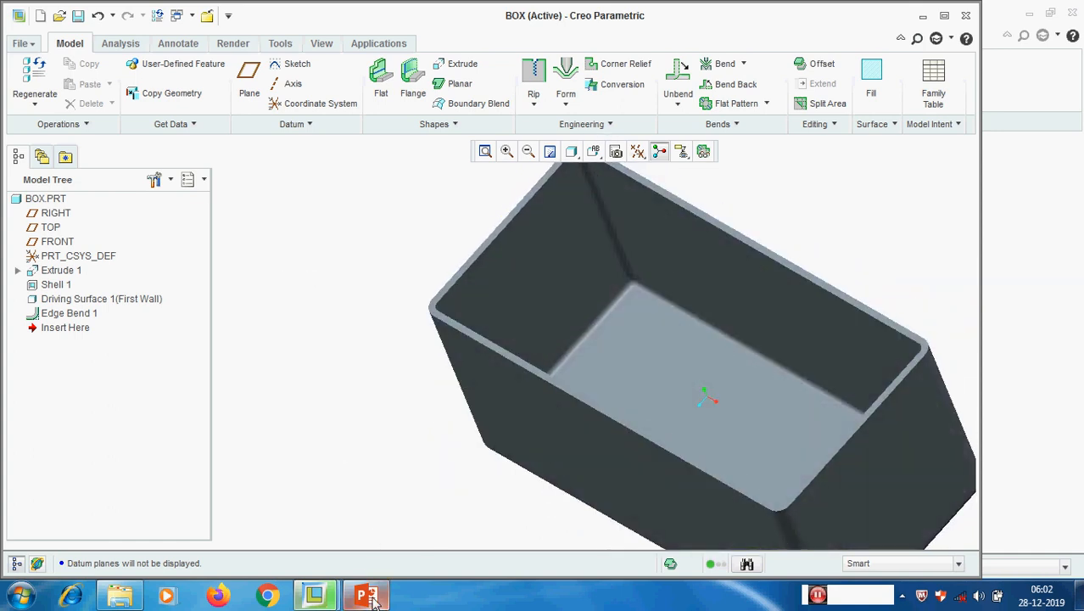
# Step: Switch to PowerPoint to check the sheet metal topic list, and return to the box model in Creo
pyautogui.click(366, 596)
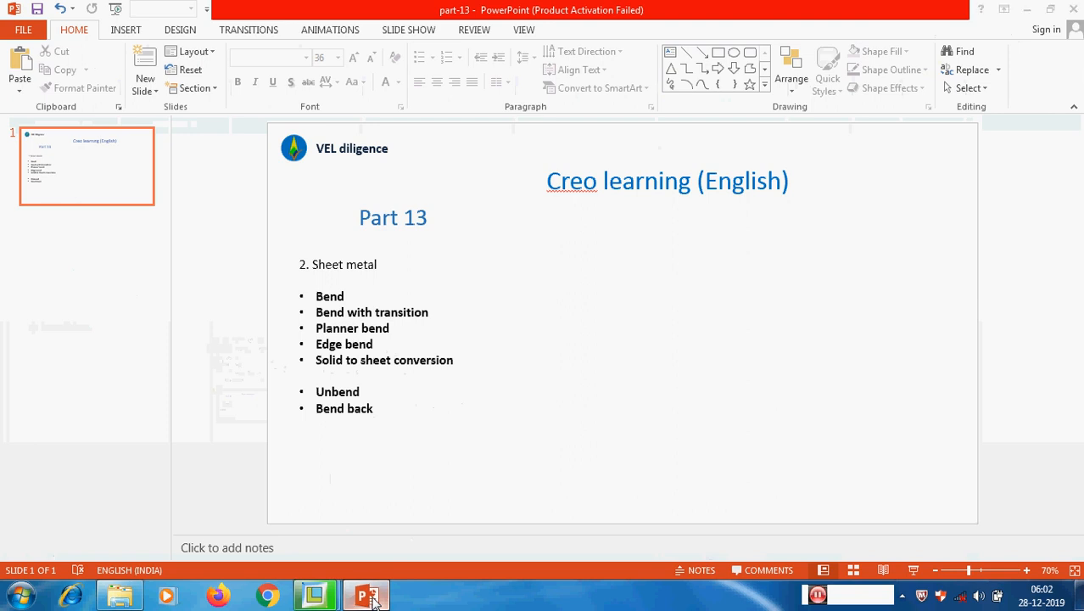
pyautogui.click(367, 596)
pyautogui.moveTo(623, 242); pyautogui.dragTo(685, 288, button='middle')
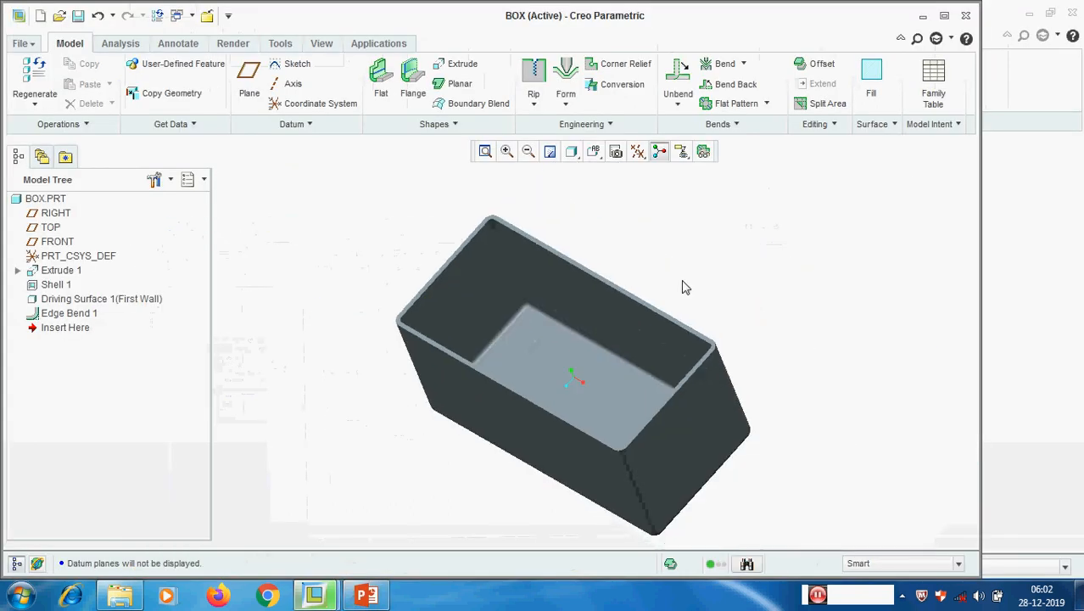